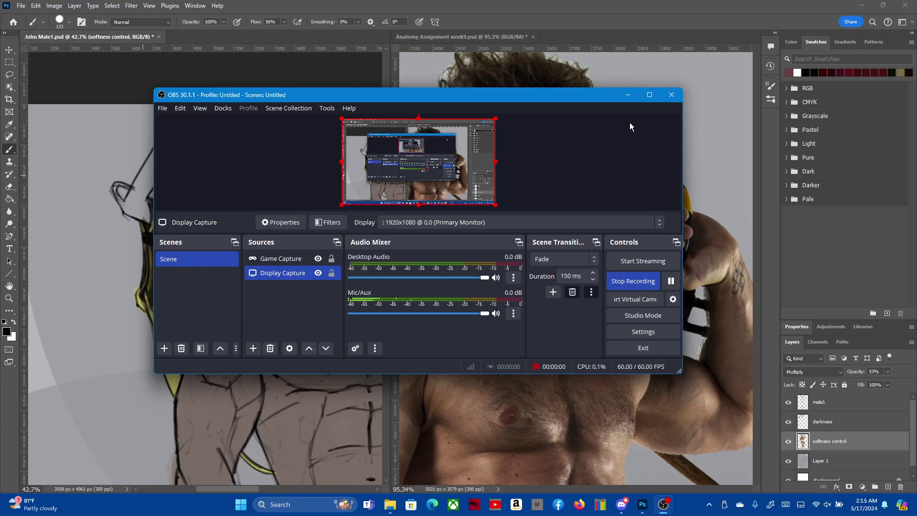
# Zoom the reference photo onto the red gun part and sample its dark red
pyautogui.click(628, 95)
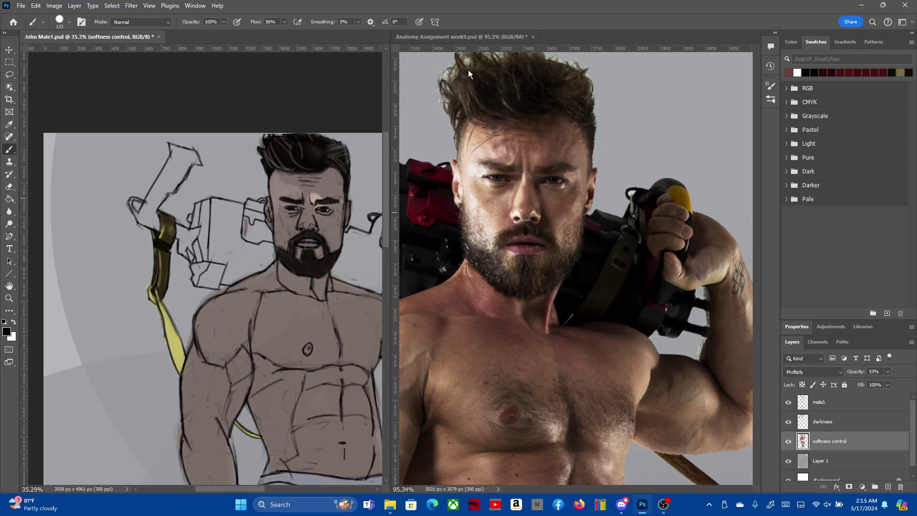
pyautogui.moveTo(528, 192); pyautogui.dragTo(446, 178)
pyautogui.scroll(3, 445, 178)
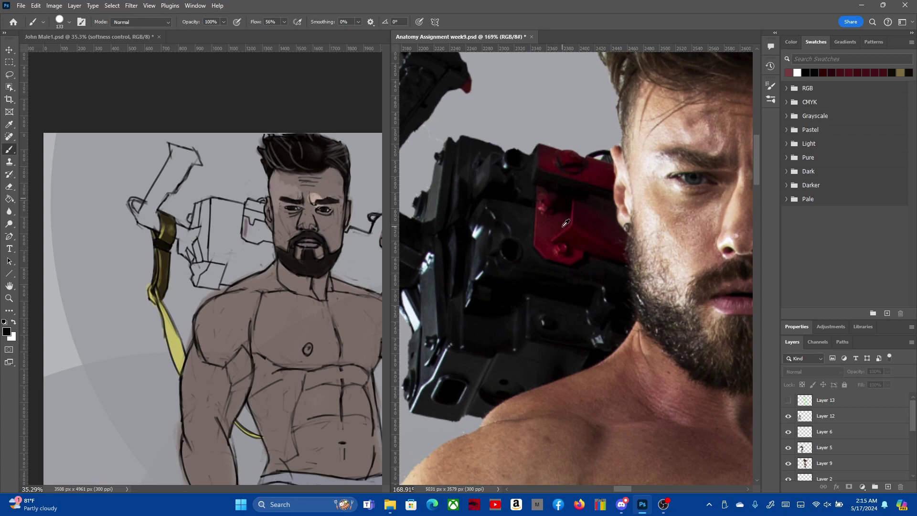
pyautogui.keyDown('alt'); pyautogui.click(562, 221); pyautogui.keyUp('alt')
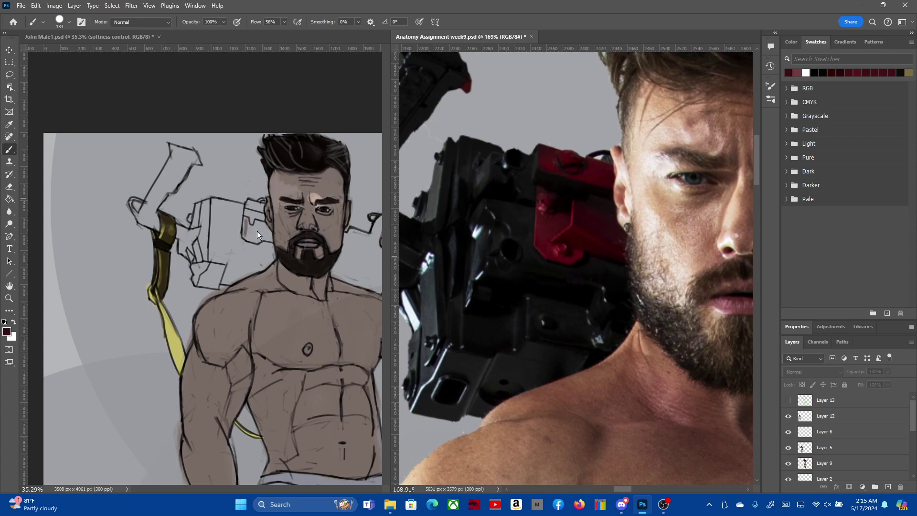
# Zoom into the drawing and redraw the gun block's V notch as a squared step
pyautogui.click(122, 36)
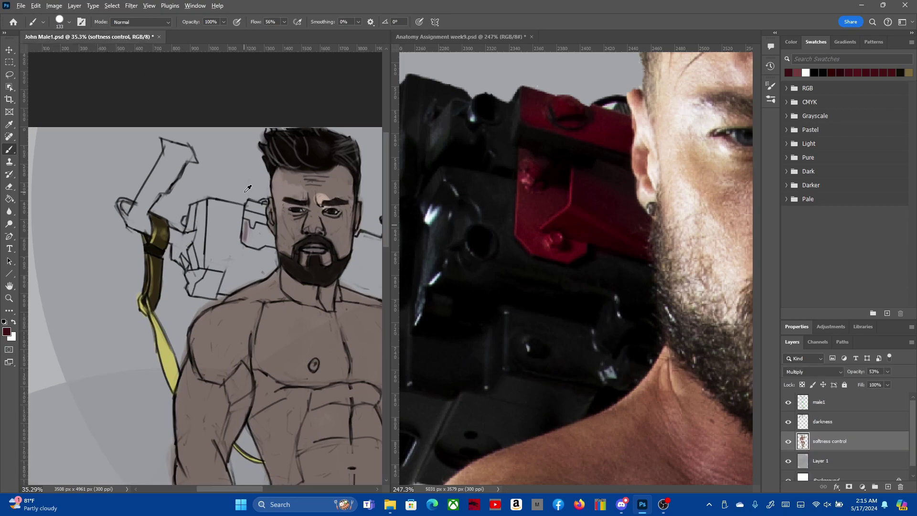
pyautogui.scroll(3, 248, 189)
pyautogui.scroll(2, 257, 239)
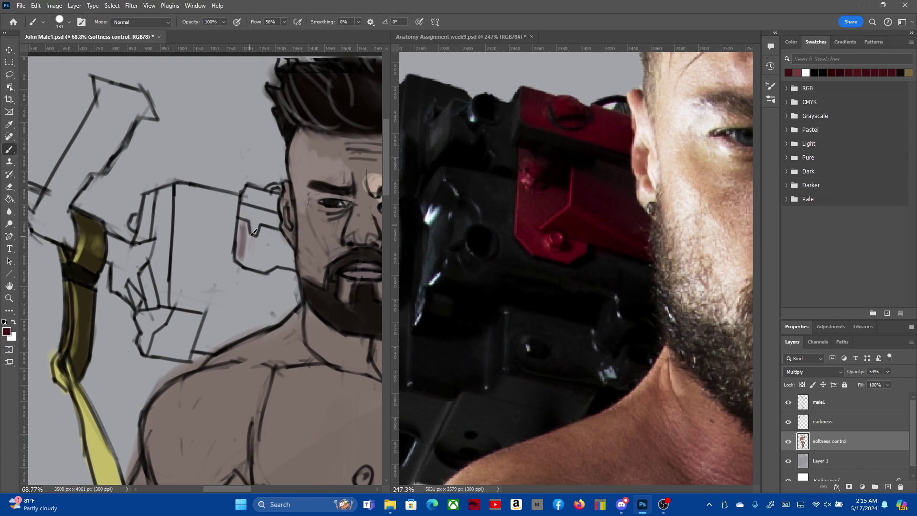
pyautogui.moveTo(252, 232); pyautogui.dragTo(261, 225)
# Sample reds from the reference gun and paint a blob on the block by the face
pyautogui.press('i')
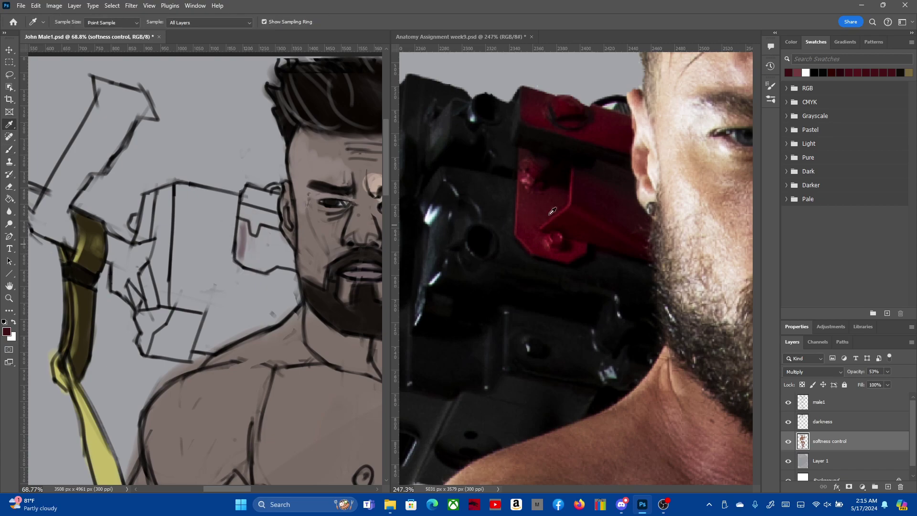
pyautogui.click(552, 212)
pyautogui.click(529, 231)
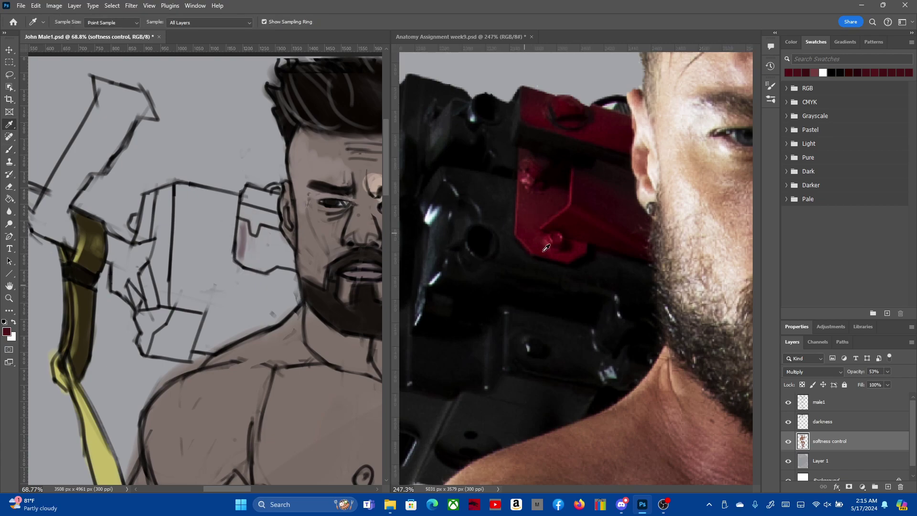
pyautogui.click(540, 237)
pyautogui.click(557, 234)
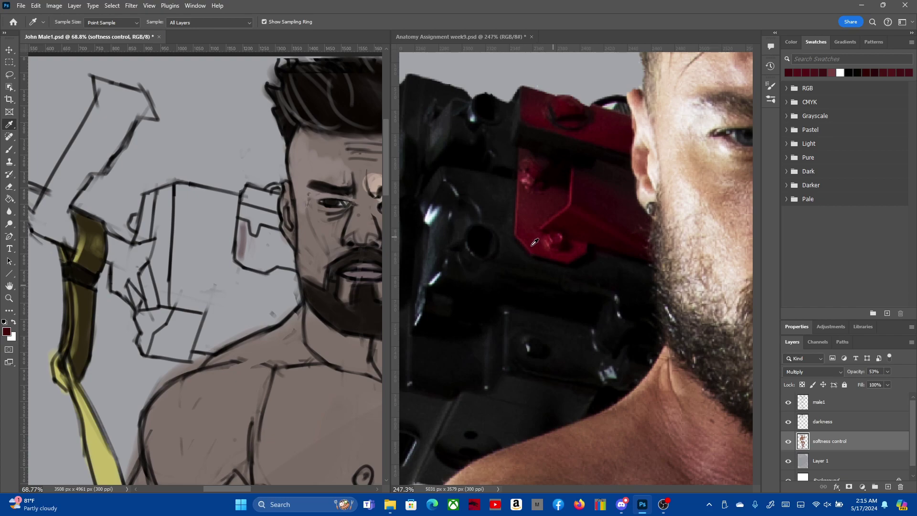
pyautogui.press('b')
pyautogui.moveTo(248, 237); pyautogui.dragTo(256, 247)
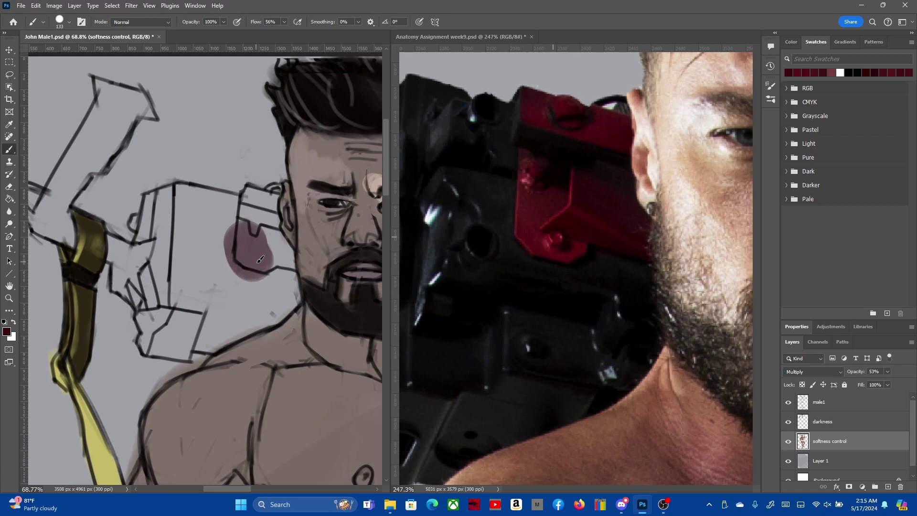
# Choose a brighter red in the Color Picker and repaint the blob pinkish red
pyautogui.click(788, 462)
pyautogui.click(789, 461)
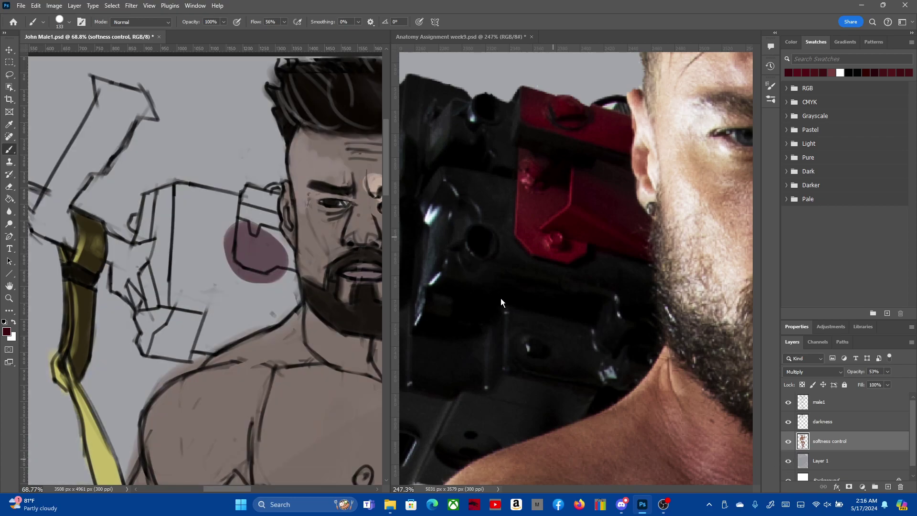
pyautogui.click(8, 334)
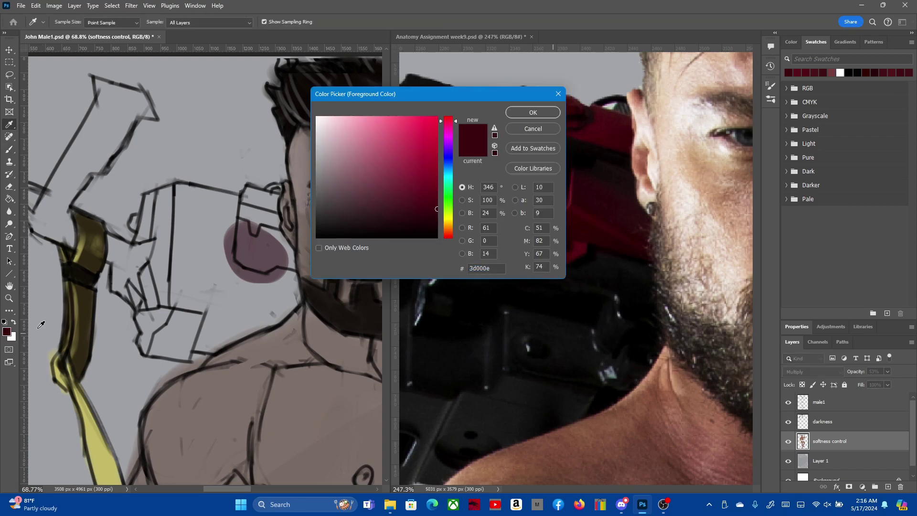
pyautogui.click(428, 143)
pyautogui.click(533, 112)
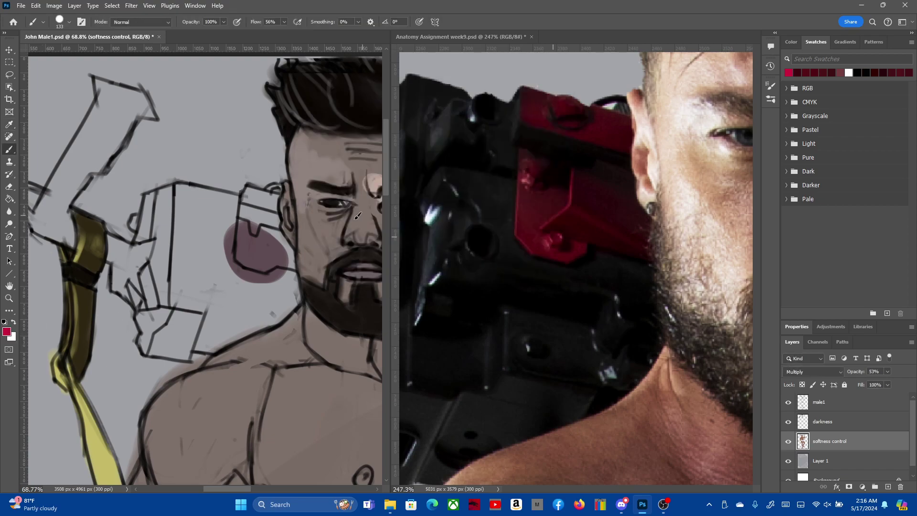
pyautogui.moveTo(248, 246); pyautogui.dragTo(233, 259)
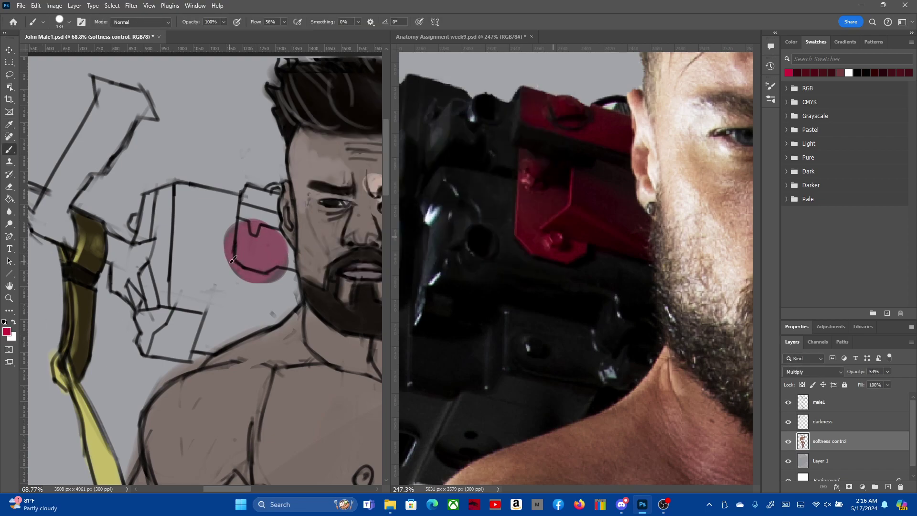
# Sample darker reds from the reference gun and make the darkness layer active
pyautogui.press('i')
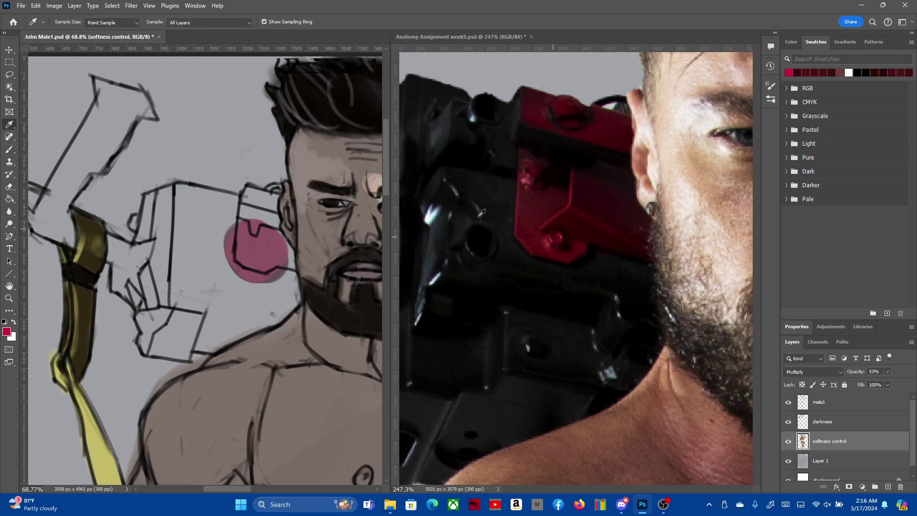
pyautogui.click(542, 206)
pyautogui.click(535, 216)
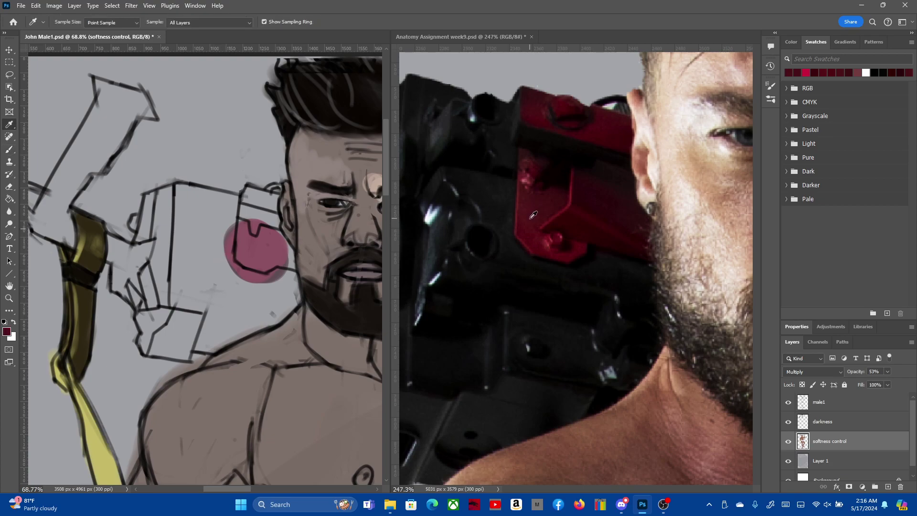
pyautogui.click(532, 235)
pyautogui.click(534, 242)
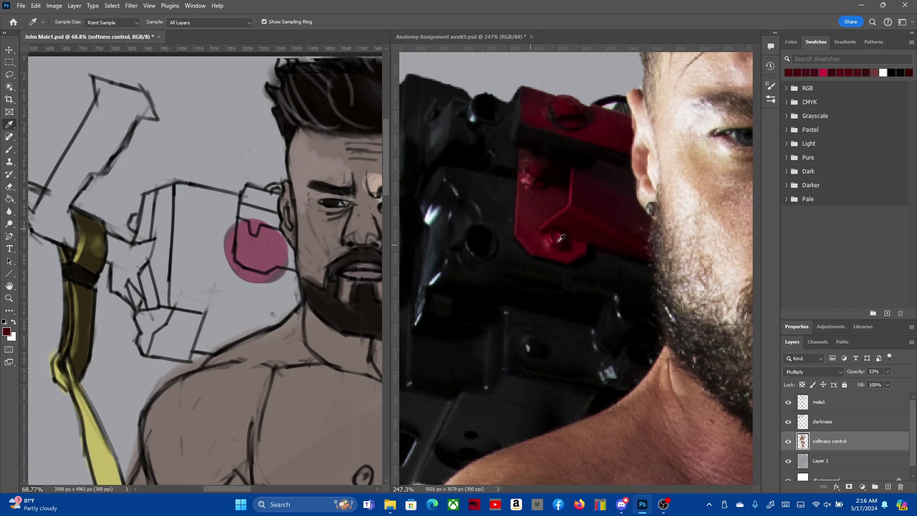
pyautogui.click(552, 239)
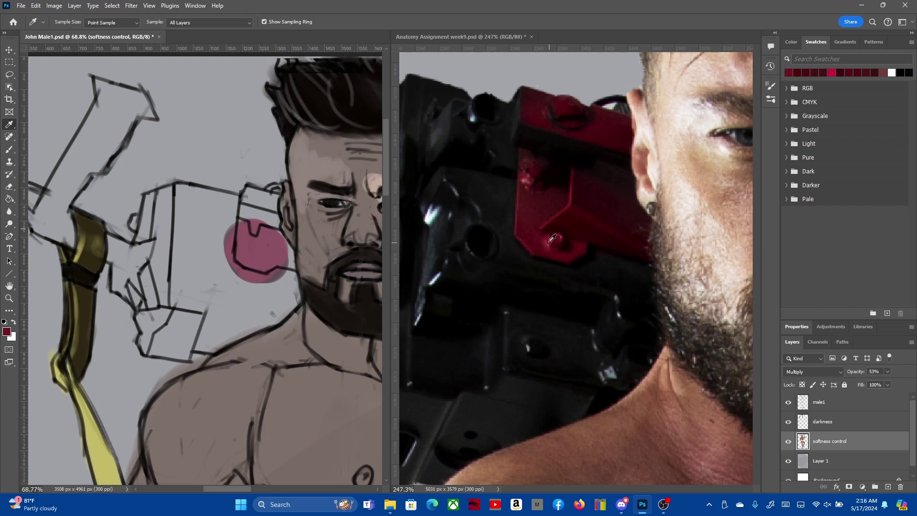
pyautogui.press('b')
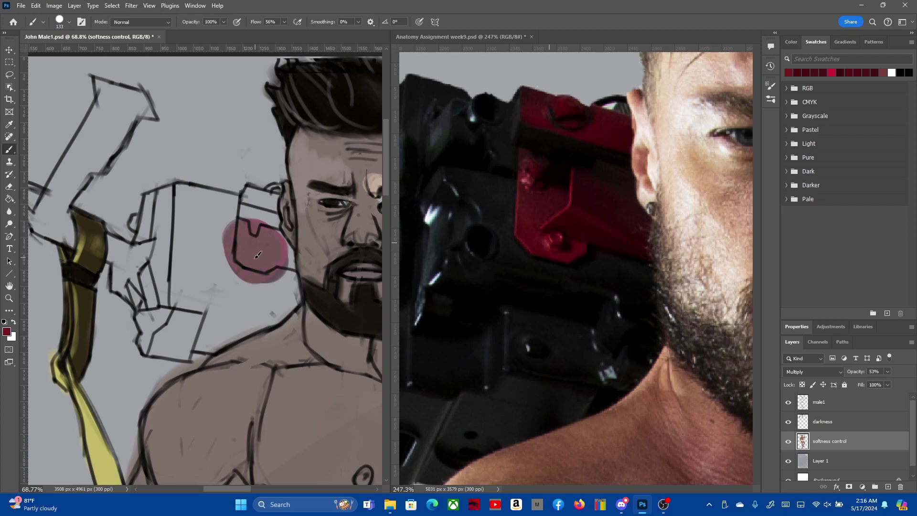
pyautogui.click(826, 424)
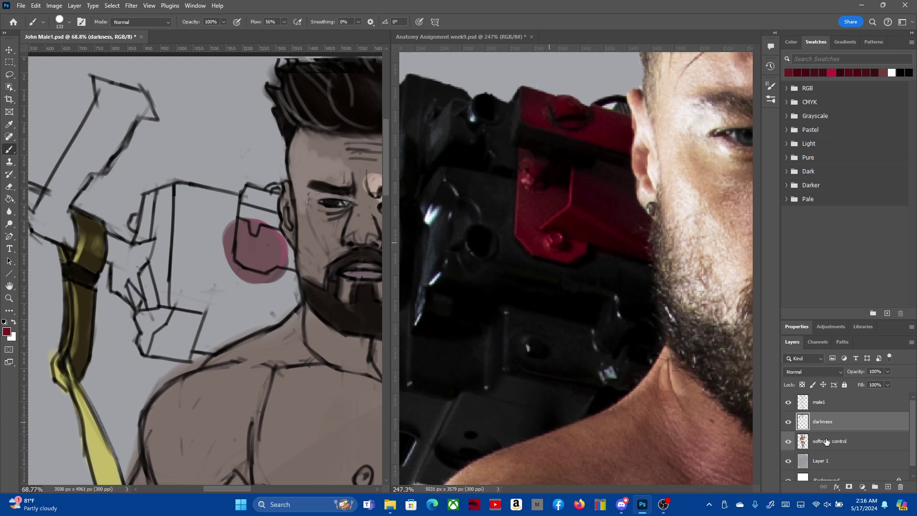
# Erase the pink blob beside the face and its leftover traces by the jawline
pyautogui.click(828, 442)
pyautogui.press('r')
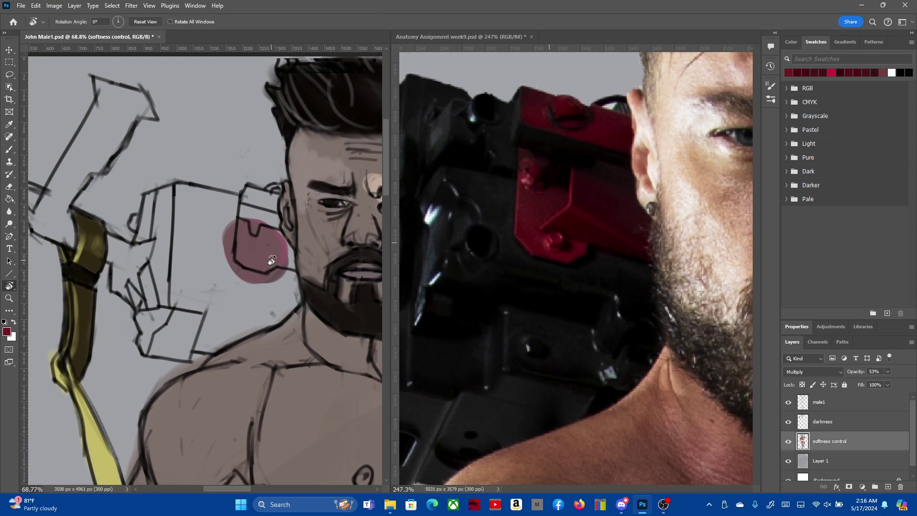
pyautogui.press('e')
pyautogui.moveTo(239, 275)
pyautogui.mouseDown()
pyautogui.moveTo(233, 221)
pyautogui.moveTo(249, 284)
pyautogui.moveTo(265, 233)
pyautogui.moveTo(289, 243)
pyautogui.mouseUp()
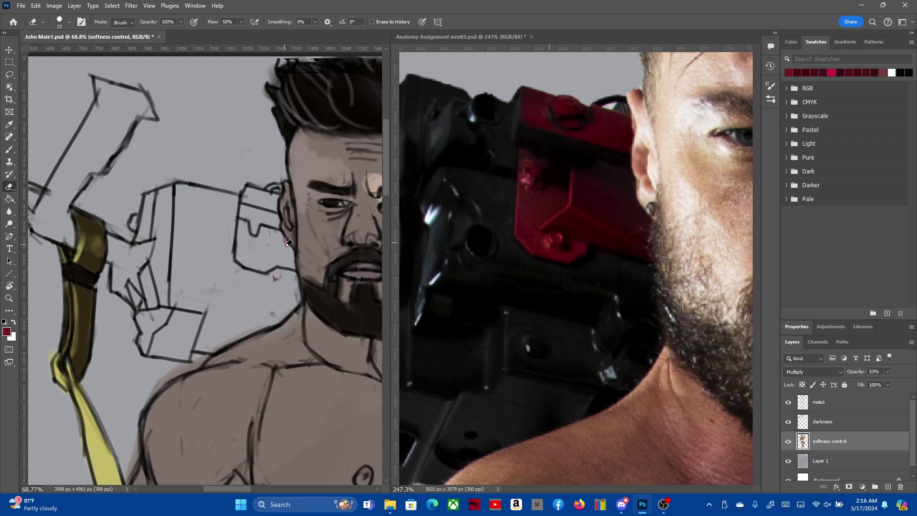
pyautogui.moveTo(288, 243); pyautogui.dragTo(277, 278)
pyautogui.click(830, 427)
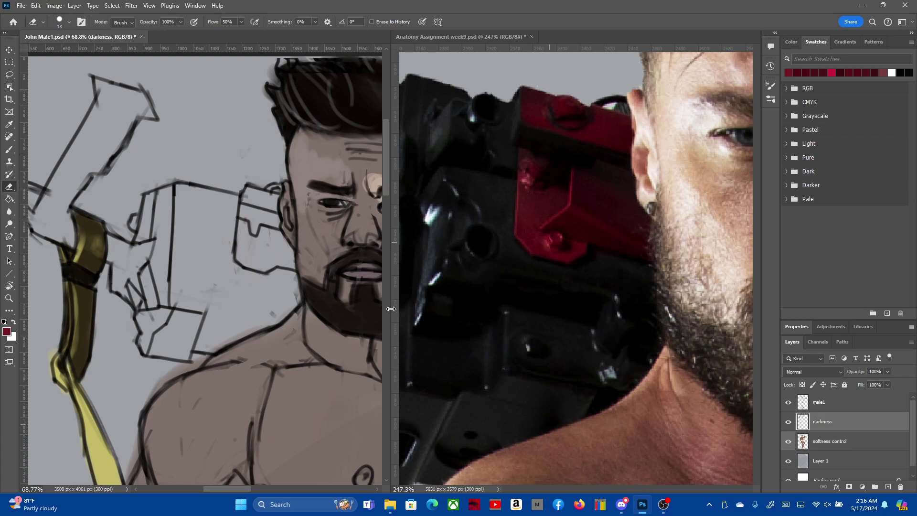
# Sample a red from the reference gun and set the brush size to 64 px
pyautogui.press('i')
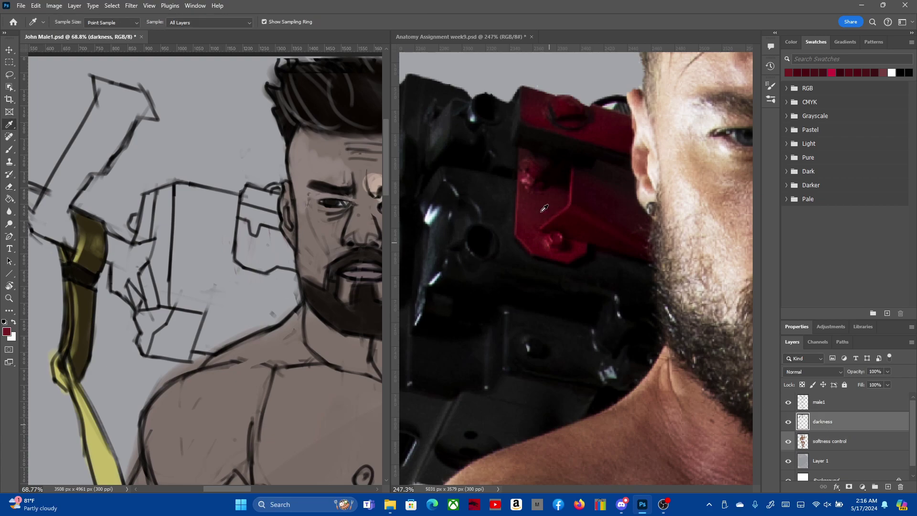
pyautogui.click(541, 206)
pyautogui.press('b')
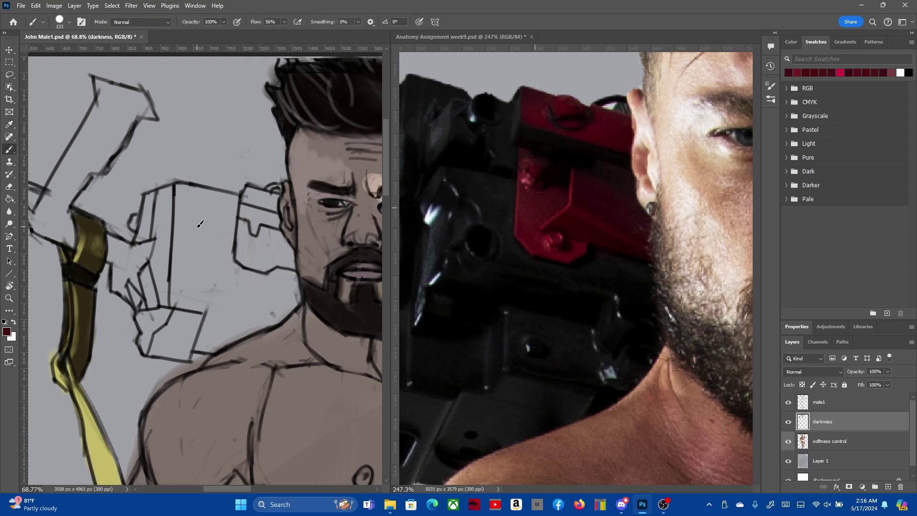
pyautogui.moveTo(246, 222); pyautogui.dragTo(254, 215)
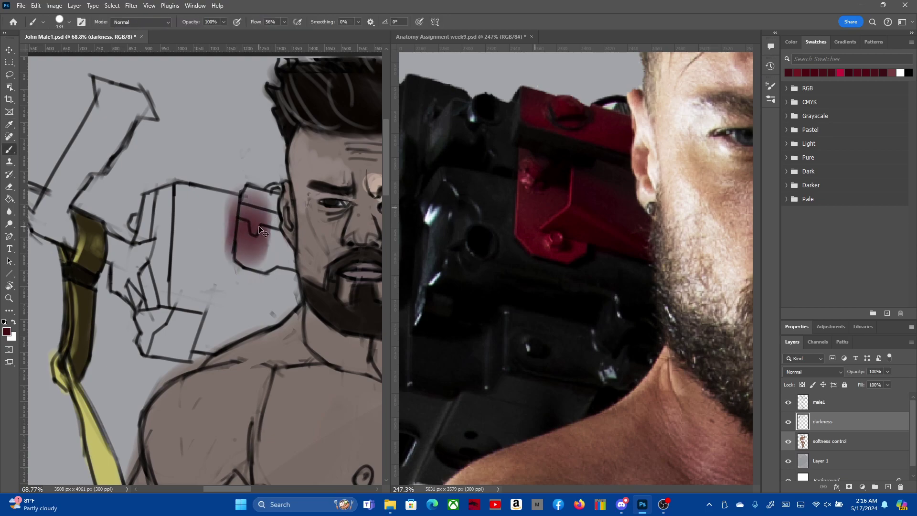
pyautogui.hotkey('ctrl', 'z')
pyautogui.rightClick(253, 223)
pyautogui.click(312, 247)
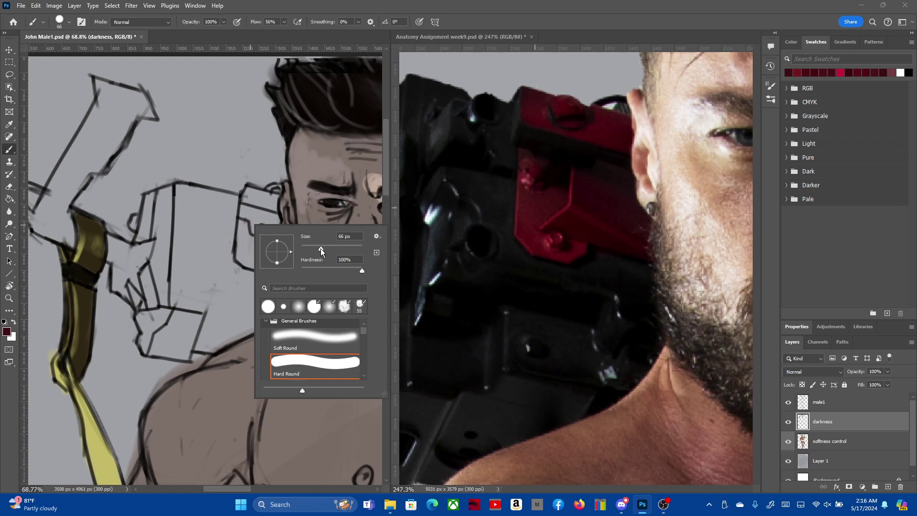
pyautogui.click(112, 38)
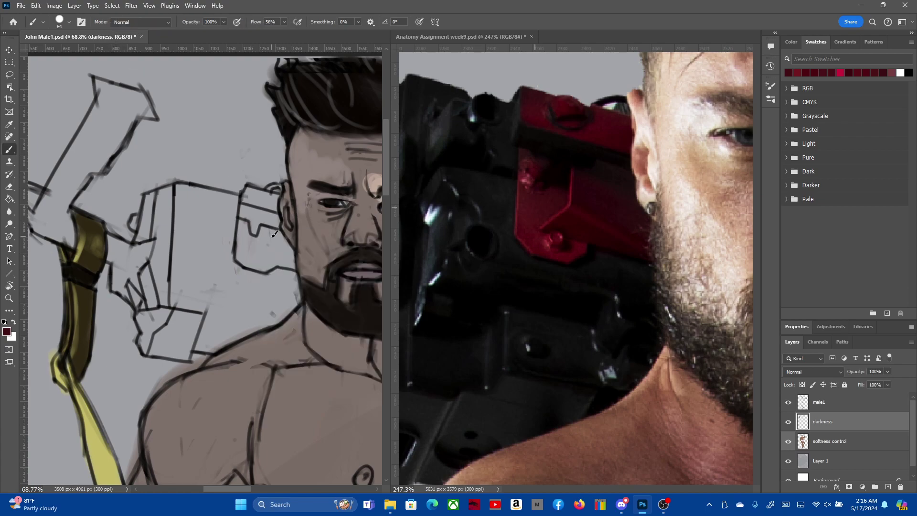
# Paint the block left of the ear dark red, keeping its left edge untrimmed
pyautogui.moveTo(249, 244)
pyautogui.mouseDown()
pyautogui.moveTo(265, 207)
pyautogui.moveTo(276, 249)
pyautogui.moveTo(285, 248)
pyautogui.moveTo(271, 204)
pyautogui.mouseUp()
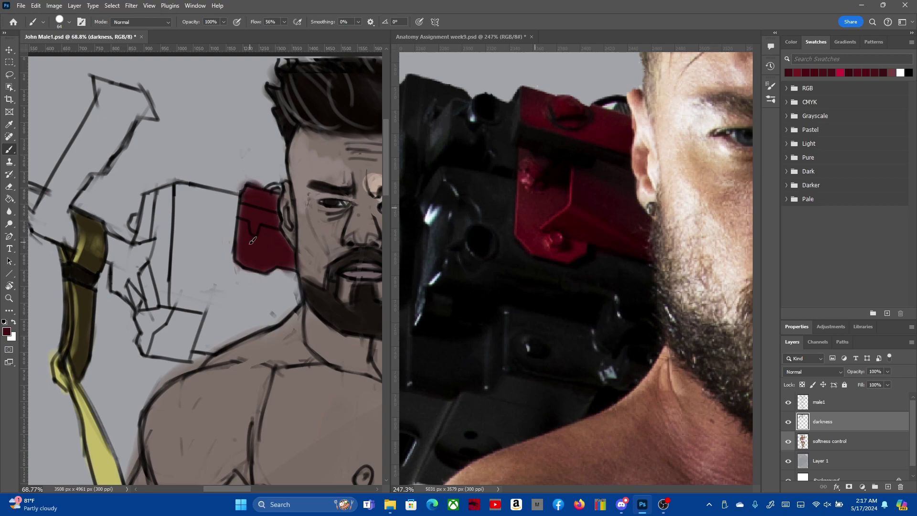
pyautogui.press('e')
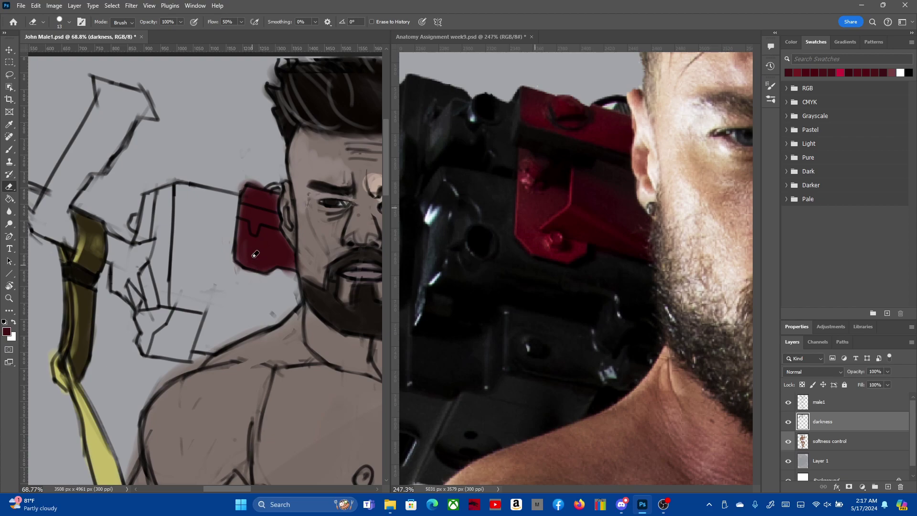
pyautogui.moveTo(256, 254)
pyautogui.mouseDown()
pyautogui.moveTo(249, 263)
pyautogui.moveTo(261, 241)
pyautogui.mouseUp()
pyautogui.hotkey('ctrl', 'z')
# Pick a deeper red foreground colour and set the brush to 95 px
pyautogui.click(6, 334)
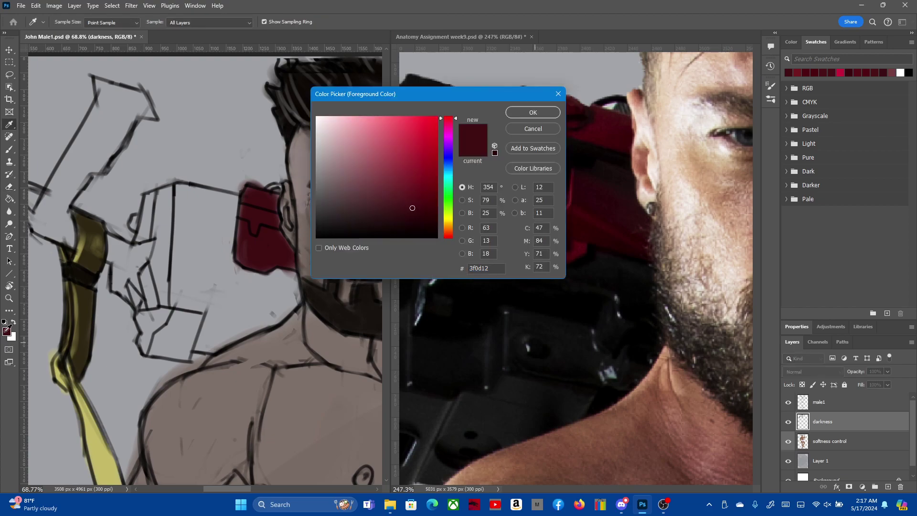
pyautogui.click(413, 190)
pyautogui.click(508, 112)
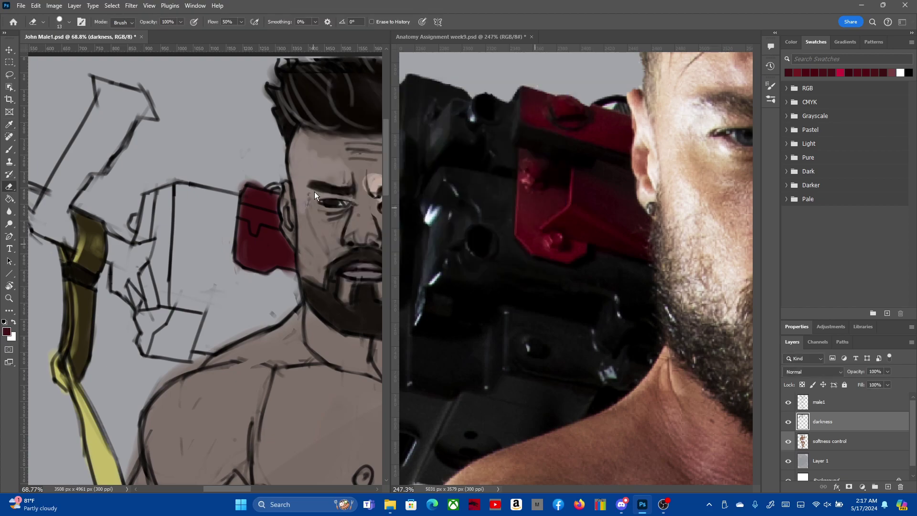
pyautogui.press('b')
pyautogui.rightClick(250, 238)
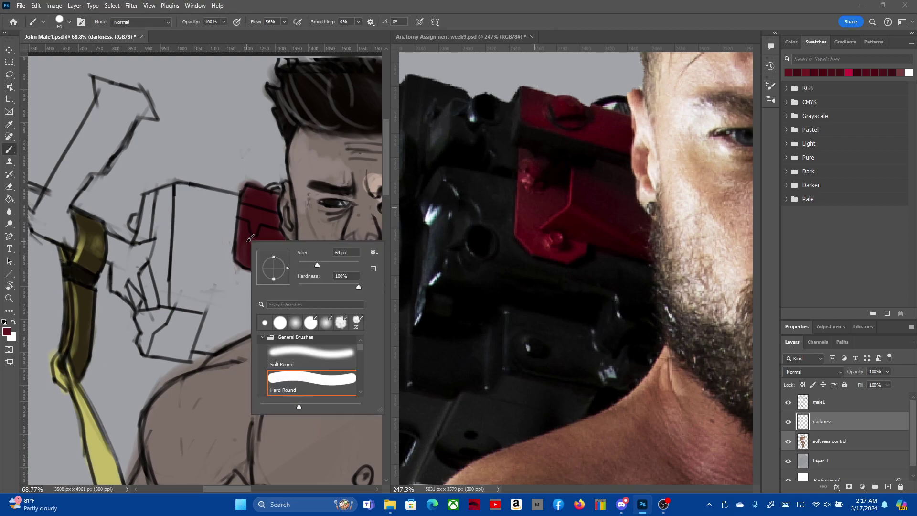
pyautogui.press('Return')
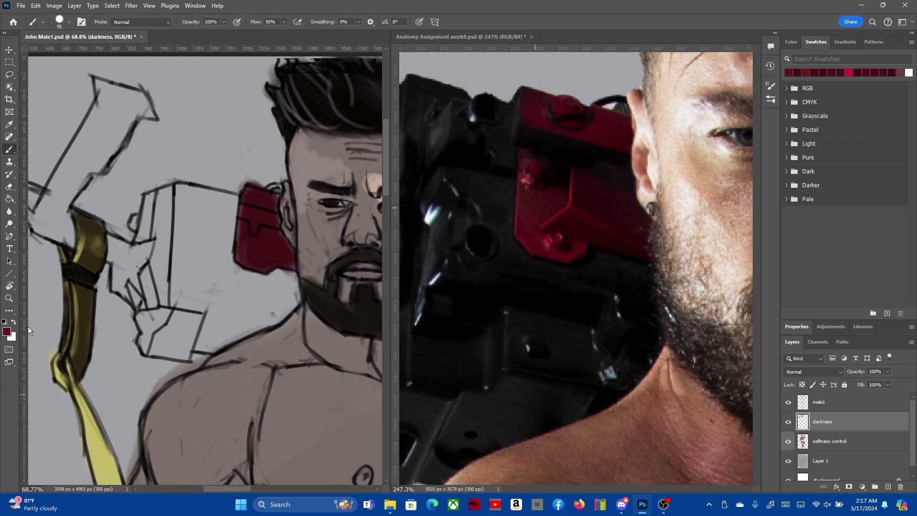
# Fill the red plate's left side and bottom edge, then set the brush to 26 px
pyautogui.moveTo(257, 233); pyautogui.dragTo(255, 237)
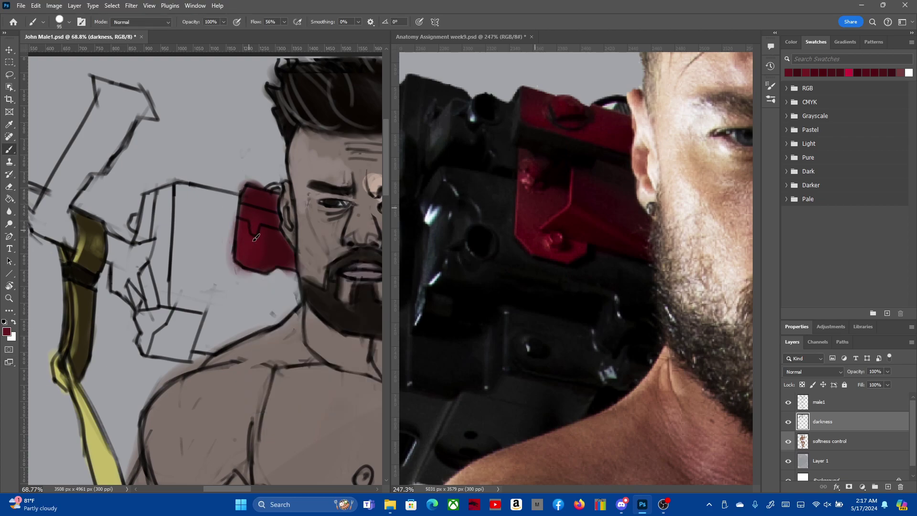
pyautogui.moveTo(271, 270); pyautogui.dragTo(292, 275)
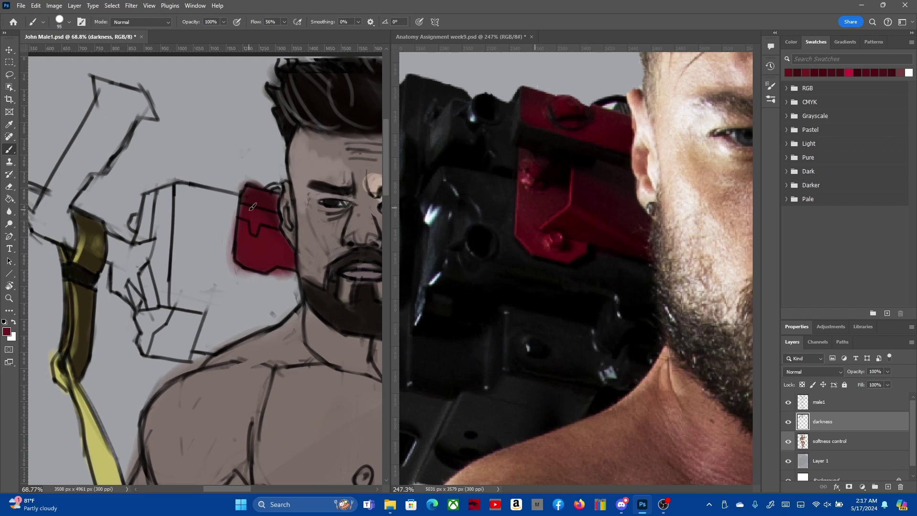
pyautogui.moveTo(238, 200); pyautogui.dragTo(239, 218)
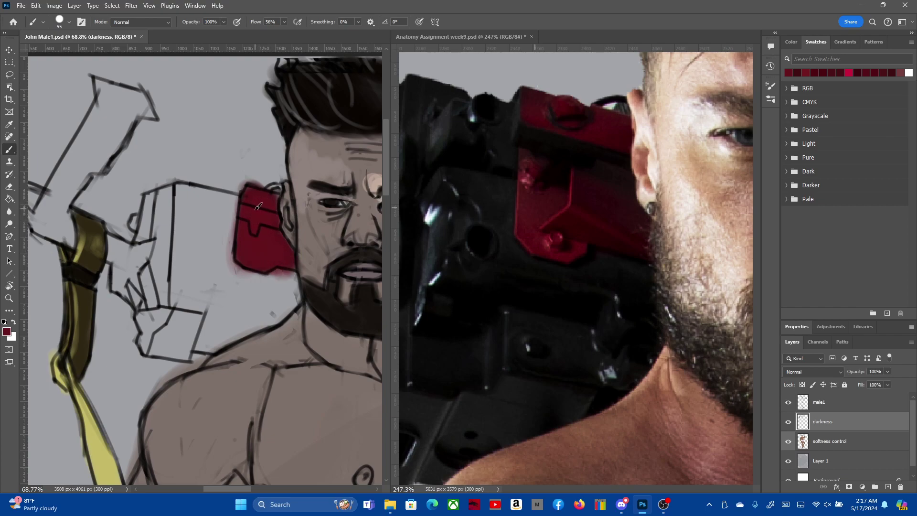
pyautogui.rightClick(258, 206)
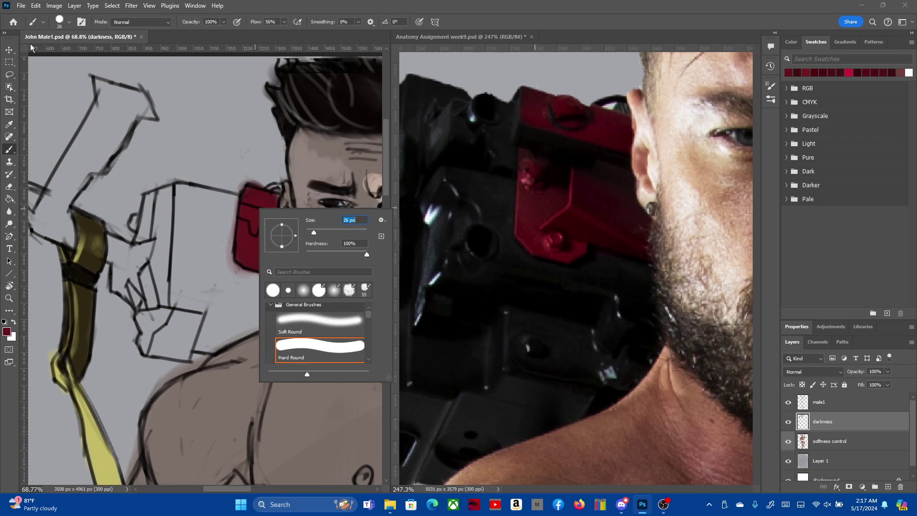
pyautogui.press('Return')
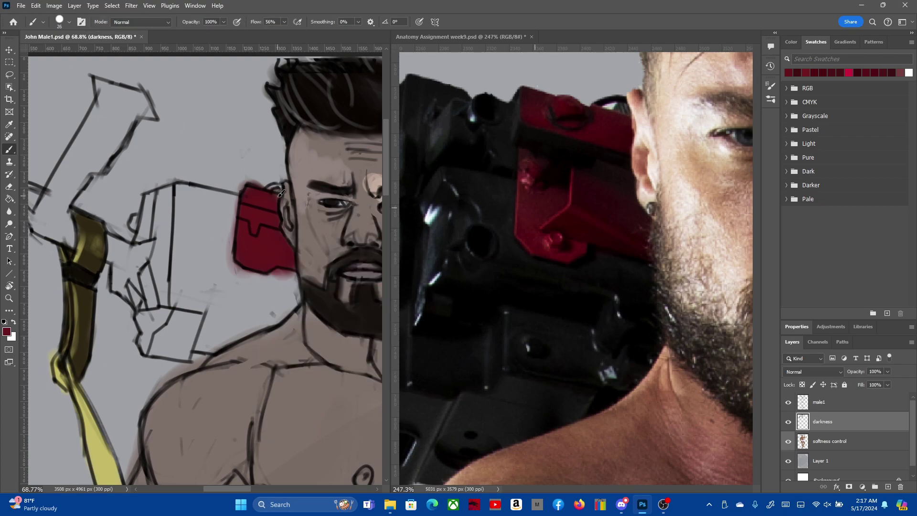
pyautogui.press('e')
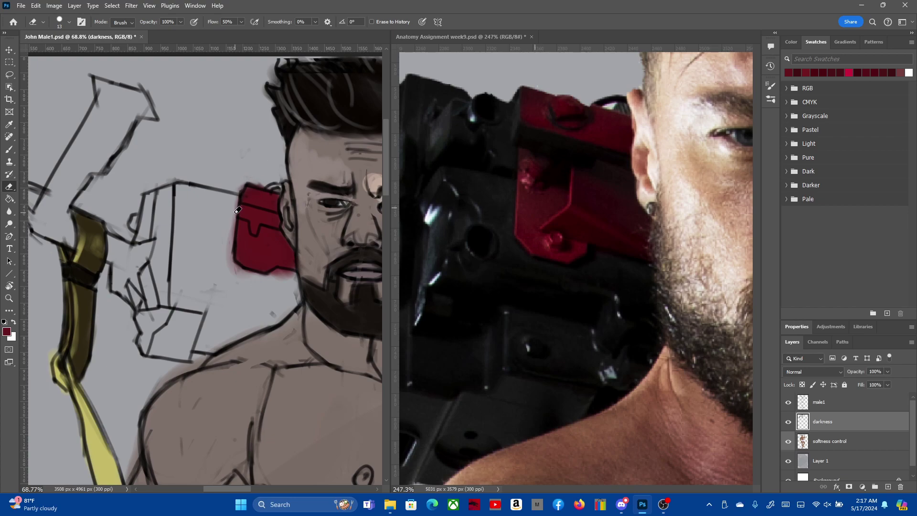
# Zoom the reference photo out to the full gun and strap, then readjust the painting's zoom
pyautogui.click(463, 33)
pyautogui.scroll(-5, 636, 227)
pyautogui.scroll(2, 499, 274)
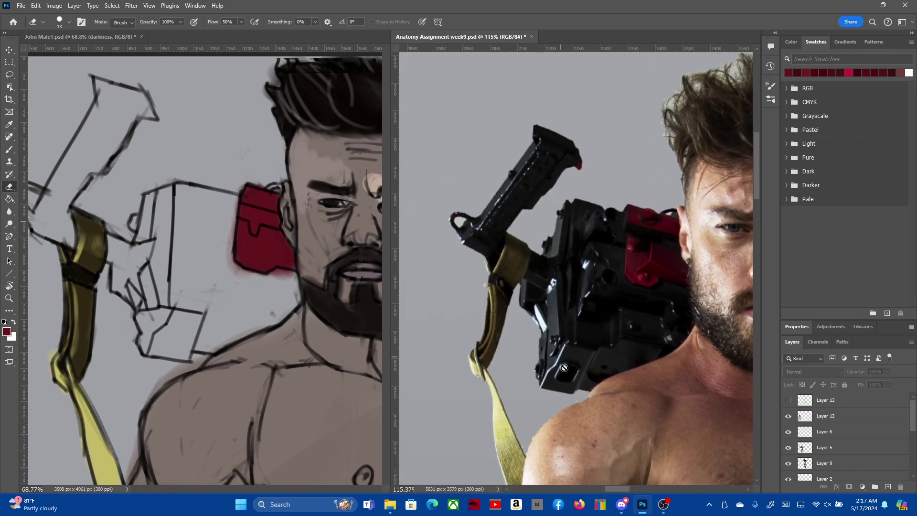
pyautogui.scroll(-2, 498, 275)
pyautogui.click(101, 69)
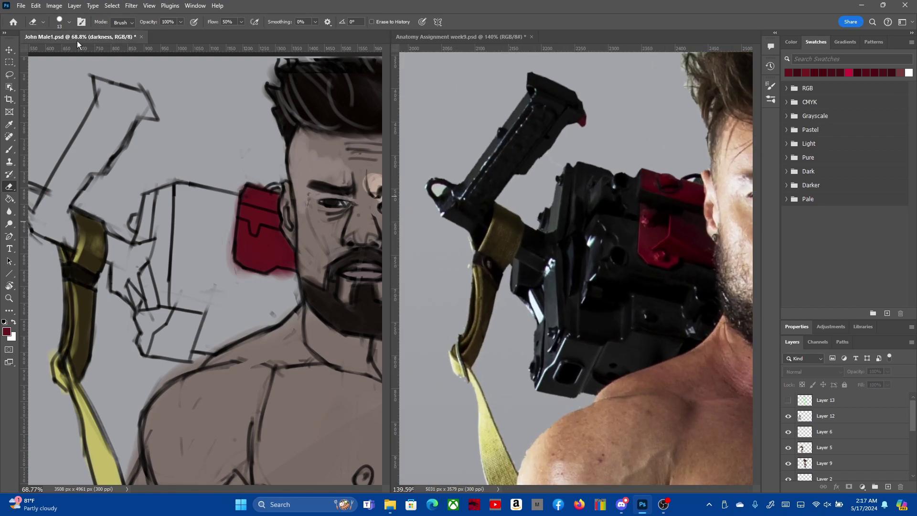
pyautogui.scroll(-4, 200, 214)
pyautogui.scroll(3, 200, 214)
pyautogui.scroll(-1, 201, 214)
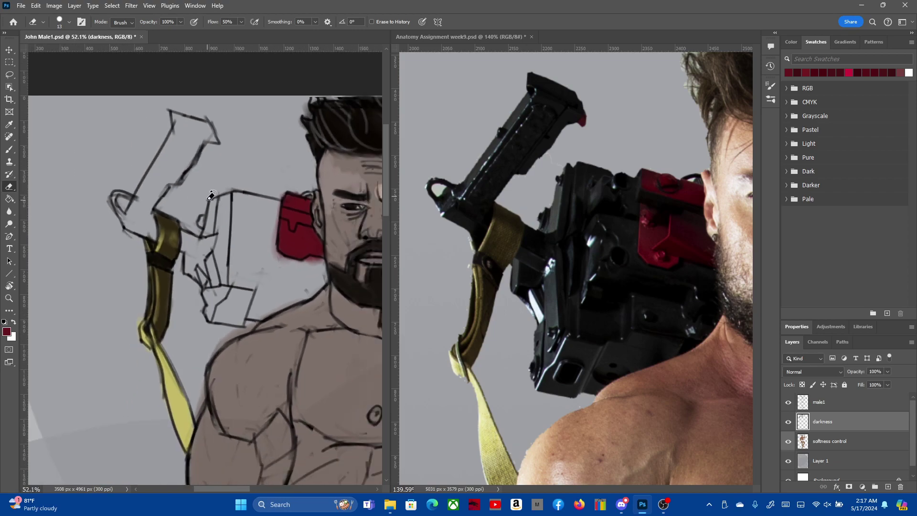
pyautogui.scroll(1, 291, 201)
pyautogui.scroll(1, 282, 198)
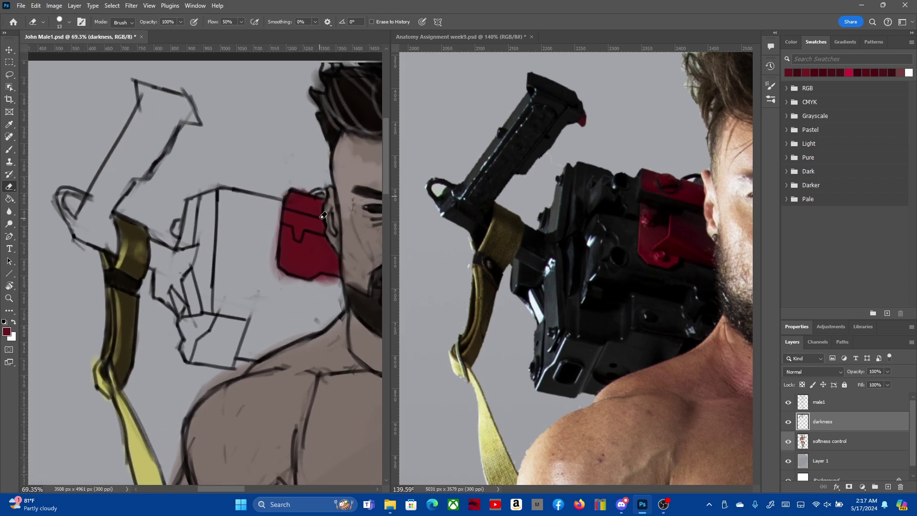
# Sample the near-black of the reference gun and set the brush to 83 px
pyautogui.press('i')
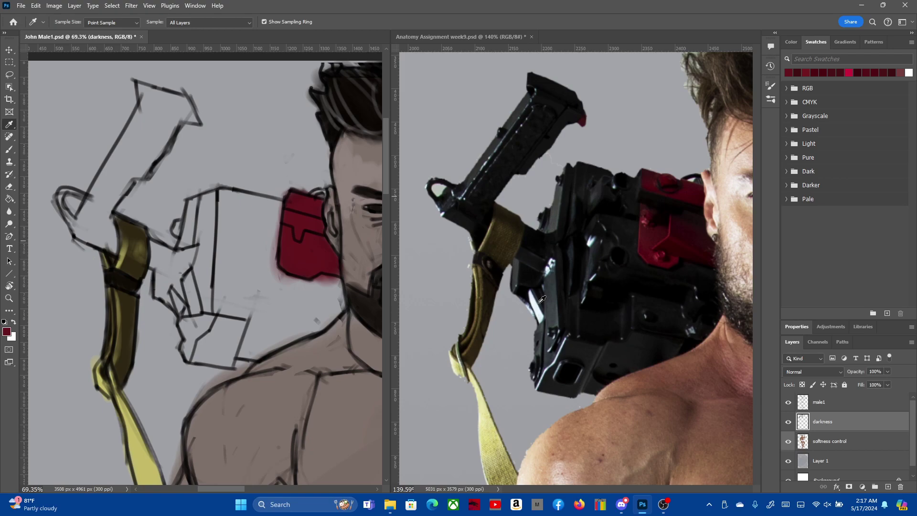
pyautogui.click(554, 299)
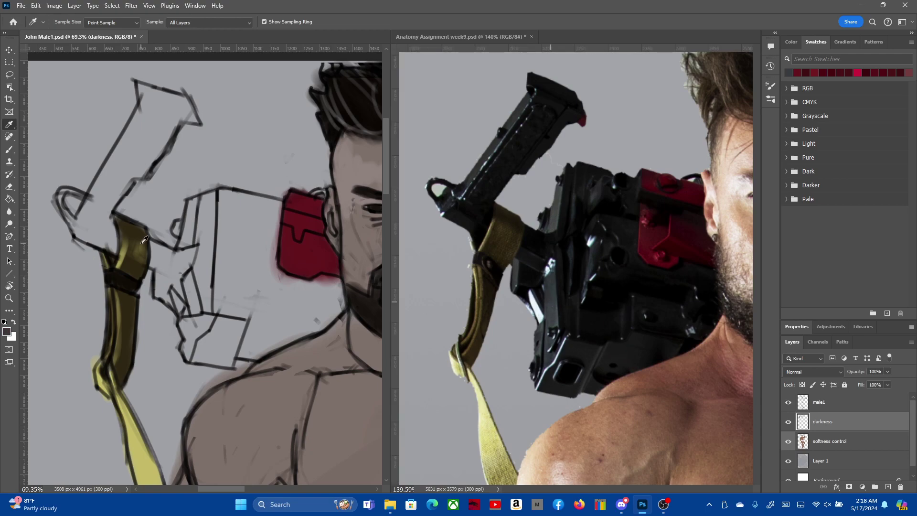
pyautogui.press('b')
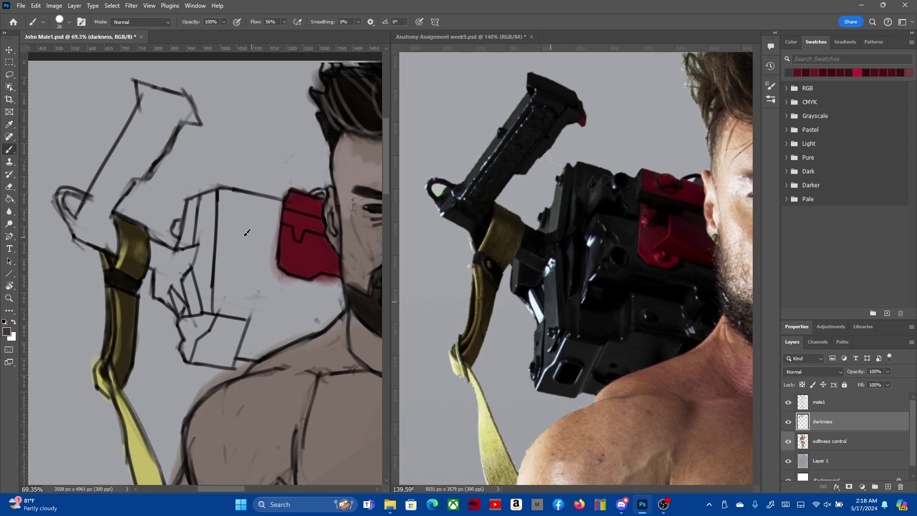
pyautogui.rightClick(126, 144)
pyautogui.click(201, 173)
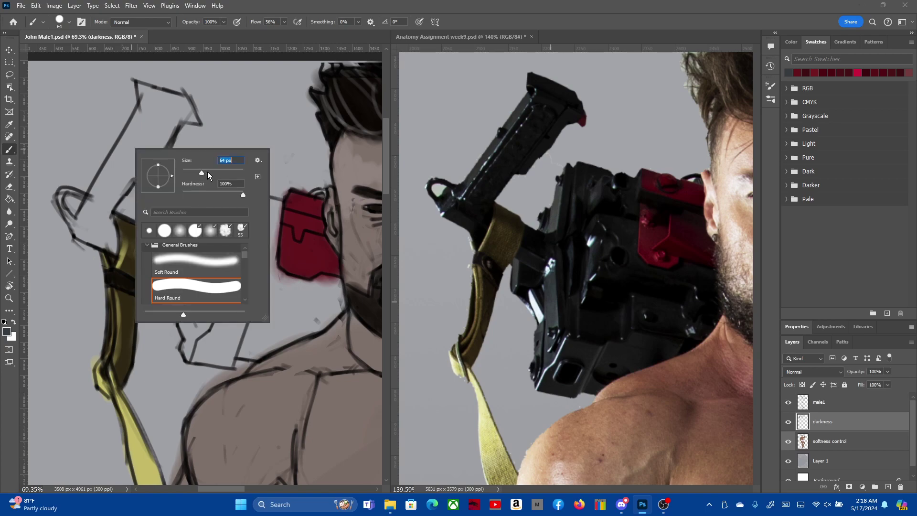
pyautogui.write('83')
pyautogui.press('Return')
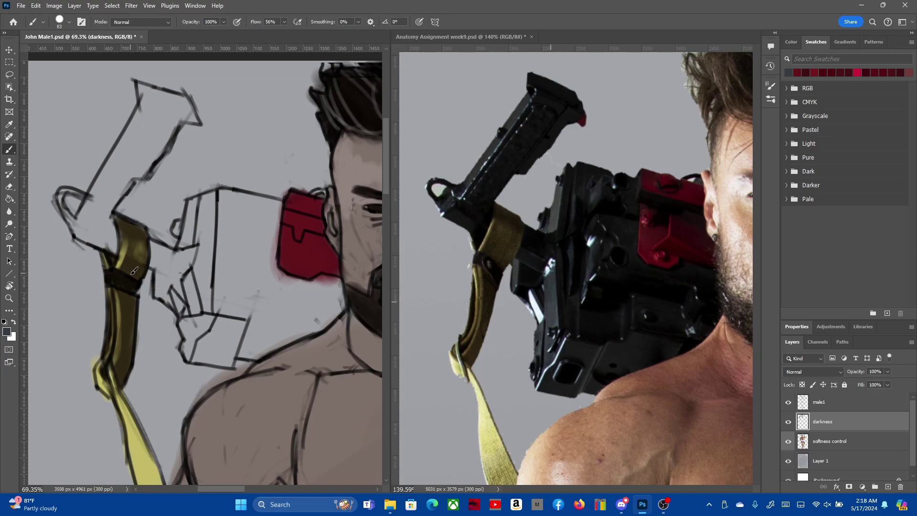
# Block dark shading onto the gun body, left of the box lines, and along its lower edge
pyautogui.moveTo(192, 264)
pyautogui.mouseDown()
pyautogui.moveTo(192, 318)
pyautogui.moveTo(246, 342)
pyautogui.moveTo(321, 315)
pyautogui.moveTo(328, 281)
pyautogui.moveTo(217, 273)
pyautogui.moveTo(161, 248)
pyautogui.moveTo(193, 250)
pyautogui.moveTo(240, 222)
pyautogui.mouseUp()
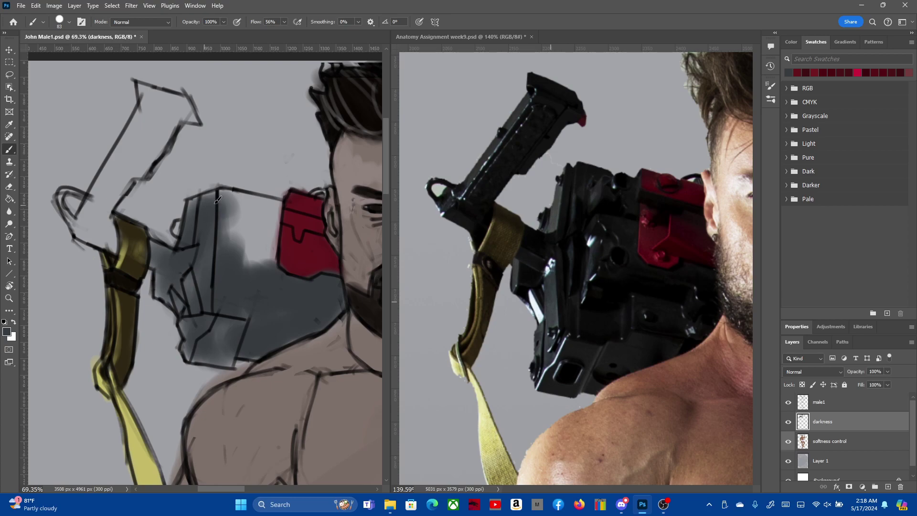
pyautogui.hotkey('ctrl', 'z')
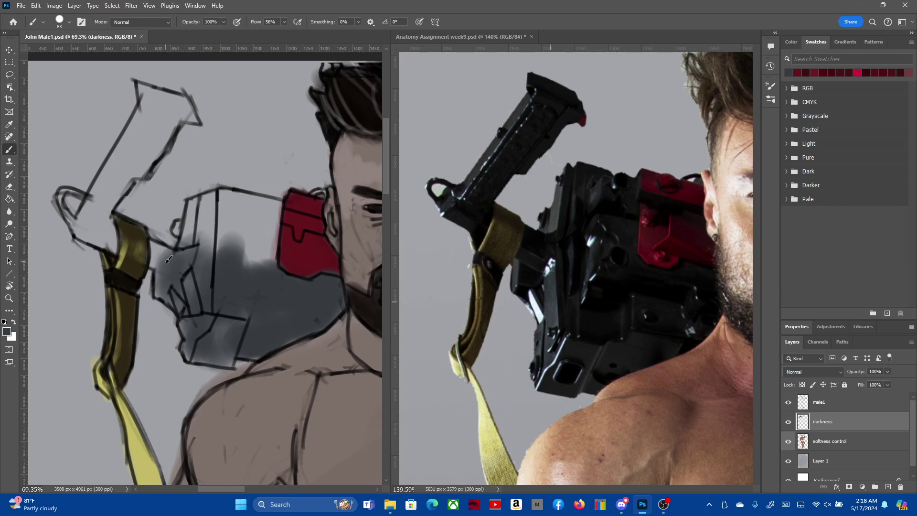
pyautogui.moveTo(168, 259); pyautogui.dragTo(182, 294)
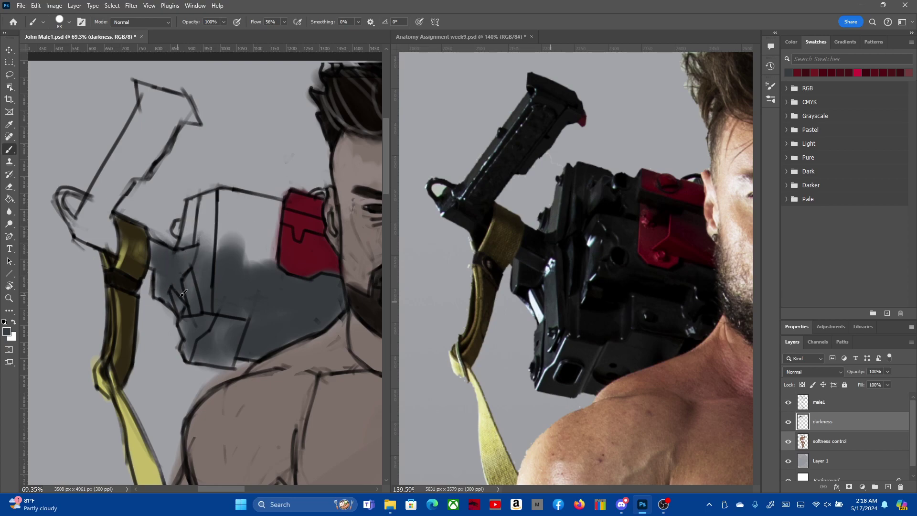
pyautogui.moveTo(229, 359); pyautogui.dragTo(252, 309)
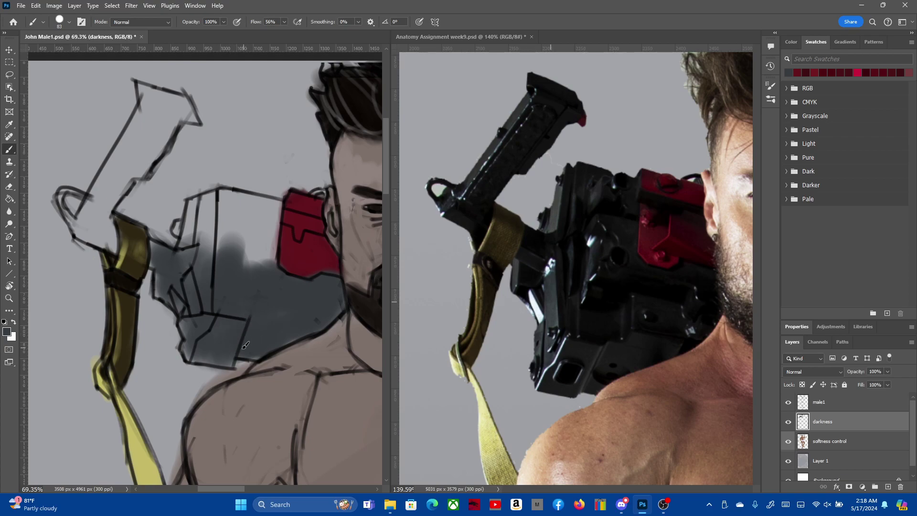
pyautogui.press('e')
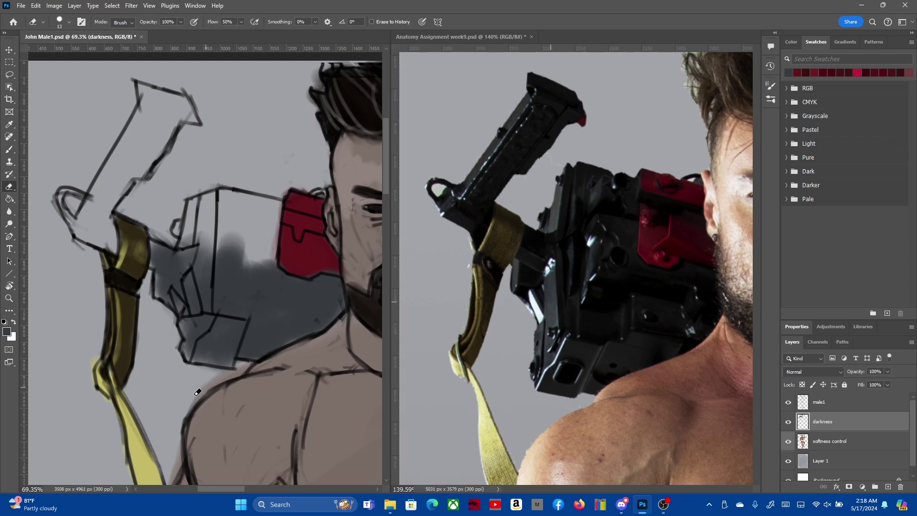
# Cycle through the male1, Layer 1 and softness control layers, then return to the darkness layer
pyautogui.hotkey('alt', ']')
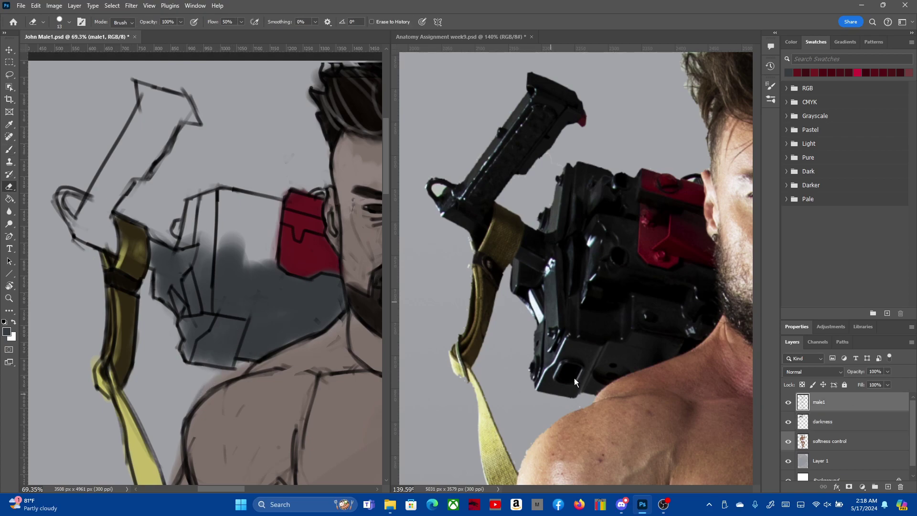
pyautogui.click(826, 461)
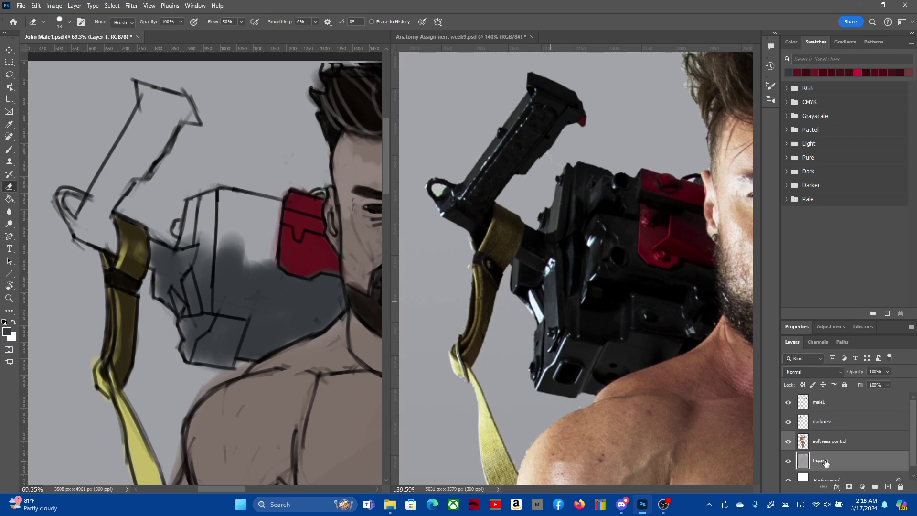
pyautogui.click(802, 440)
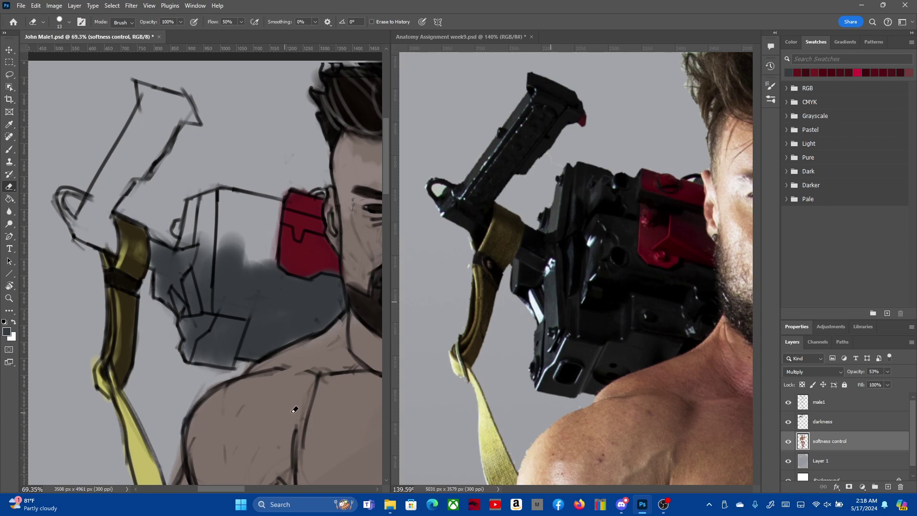
pyautogui.click(863, 429)
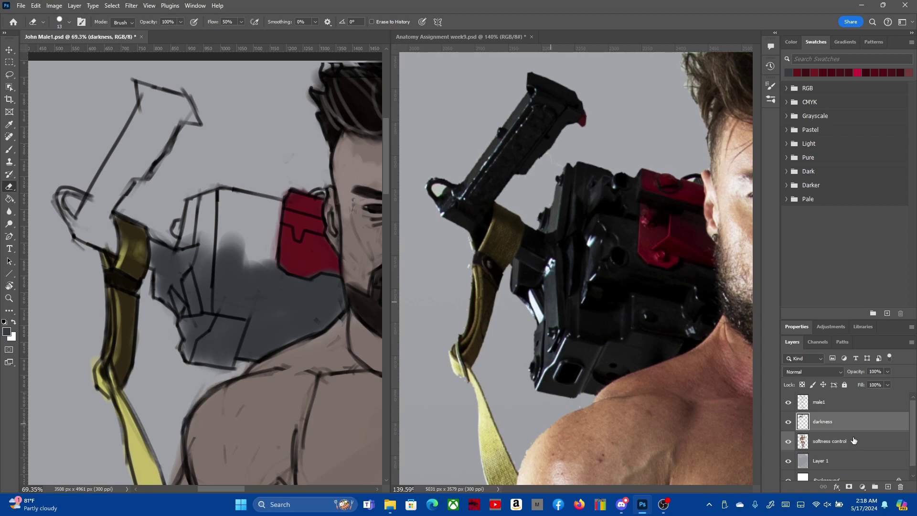
pyautogui.press('b')
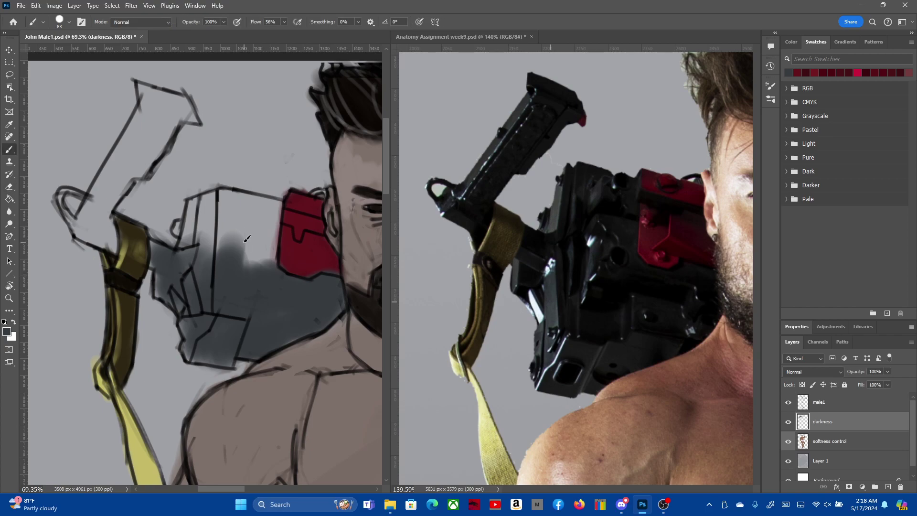
# Extend the grey shading up across the gun body and set the brush to 44 px
pyautogui.moveTo(246, 238)
pyautogui.mouseDown()
pyautogui.moveTo(261, 225)
pyautogui.moveTo(195, 268)
pyautogui.moveTo(201, 222)
pyautogui.moveTo(230, 210)
pyautogui.mouseUp()
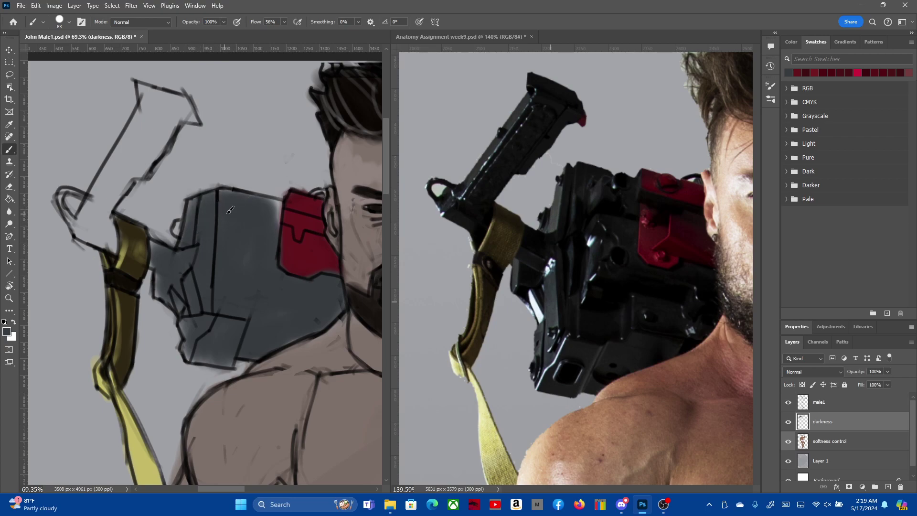
pyautogui.moveTo(178, 278); pyautogui.dragTo(174, 270)
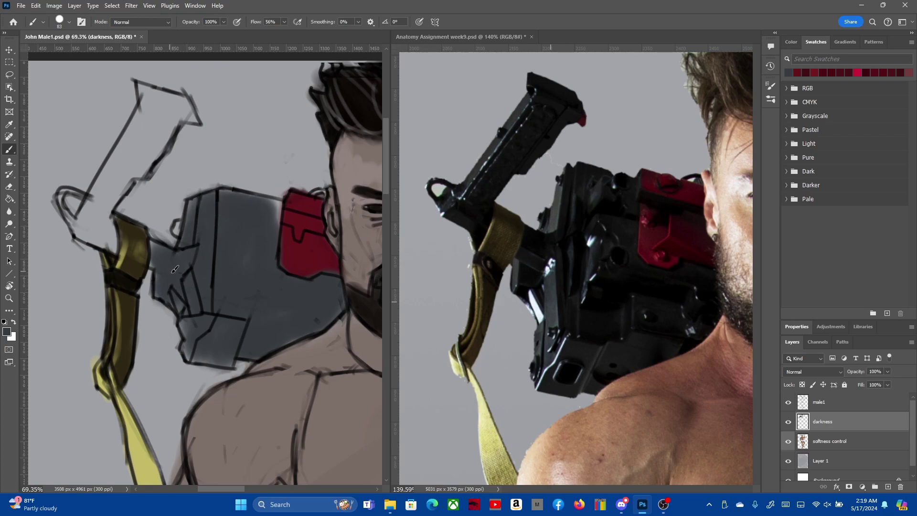
pyautogui.rightClick(218, 261)
pyautogui.click(279, 287)
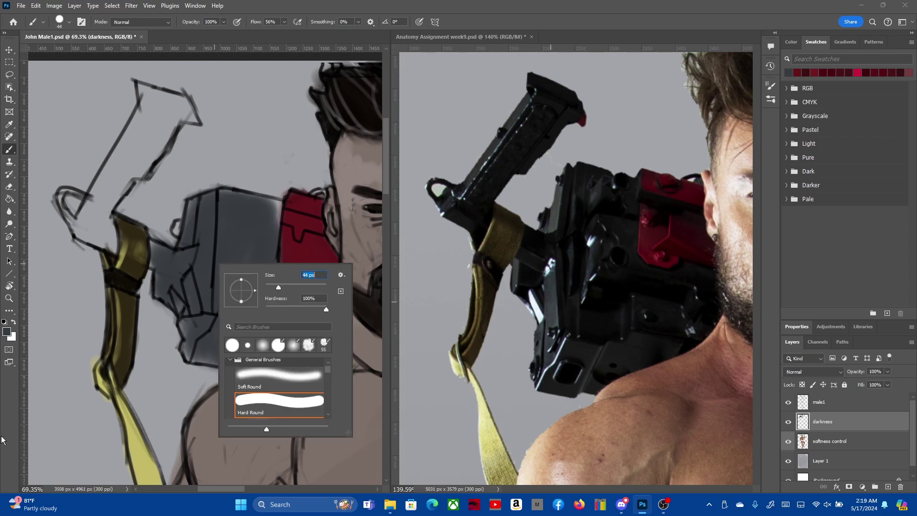
pyautogui.press('Return')
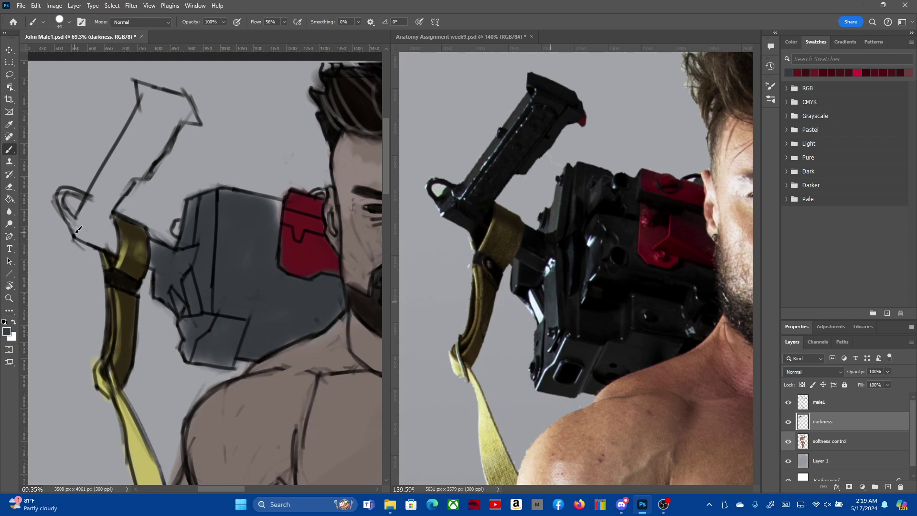
# Fill the upright barrel with grey and darken the gun plate's edges and the gap by the strap
pyautogui.moveTo(79, 237)
pyautogui.mouseDown()
pyautogui.moveTo(65, 209)
pyautogui.moveTo(98, 196)
pyautogui.moveTo(113, 244)
pyautogui.moveTo(117, 165)
pyautogui.moveTo(108, 163)
pyautogui.moveTo(126, 168)
pyautogui.moveTo(125, 182)
pyautogui.moveTo(139, 181)
pyautogui.moveTo(150, 155)
pyautogui.moveTo(133, 181)
pyautogui.moveTo(149, 164)
pyautogui.moveTo(158, 139)
pyautogui.moveTo(144, 128)
pyautogui.moveTo(150, 107)
pyautogui.moveTo(139, 119)
pyautogui.moveTo(157, 112)
pyautogui.moveTo(148, 90)
pyautogui.moveTo(185, 99)
pyautogui.moveTo(160, 141)
pyautogui.moveTo(154, 130)
pyautogui.moveTo(197, 124)
pyautogui.moveTo(184, 101)
pyautogui.mouseUp()
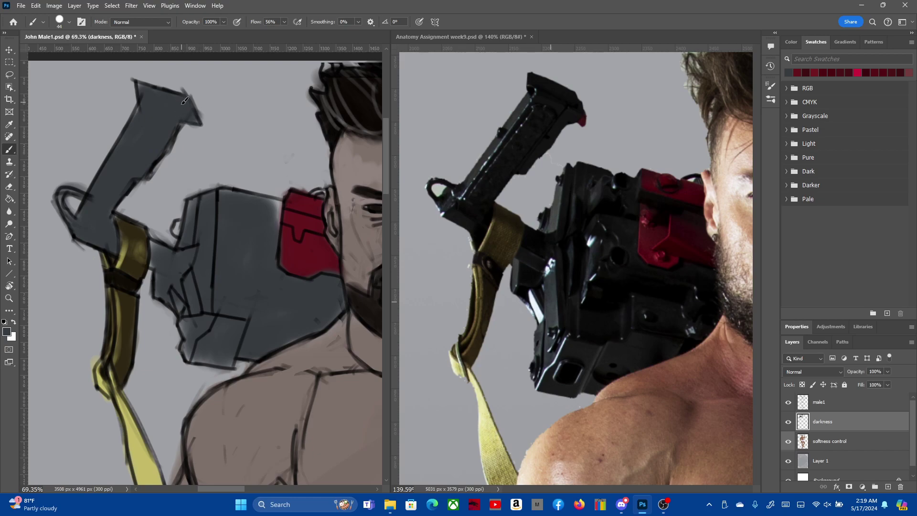
pyautogui.moveTo(266, 206); pyautogui.dragTo(274, 211)
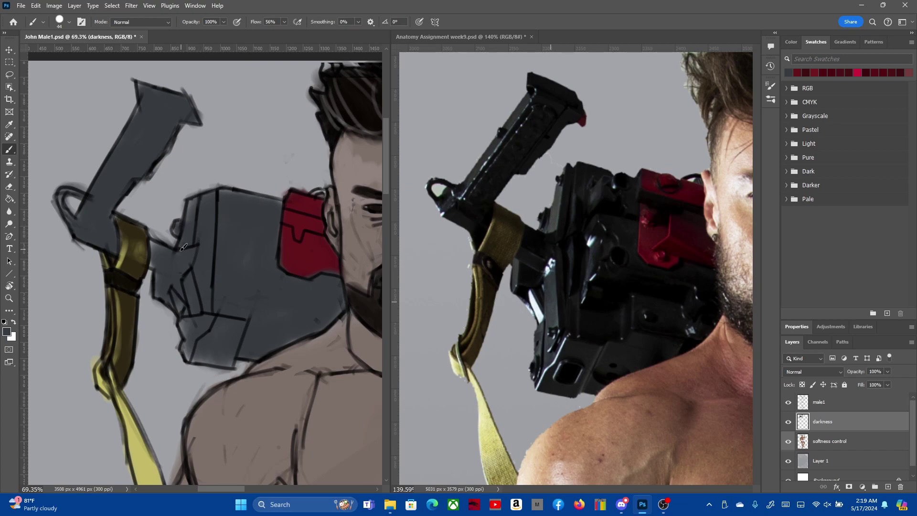
pyautogui.moveTo(157, 262); pyautogui.dragTo(160, 241)
pyautogui.moveTo(194, 356); pyautogui.dragTo(218, 366)
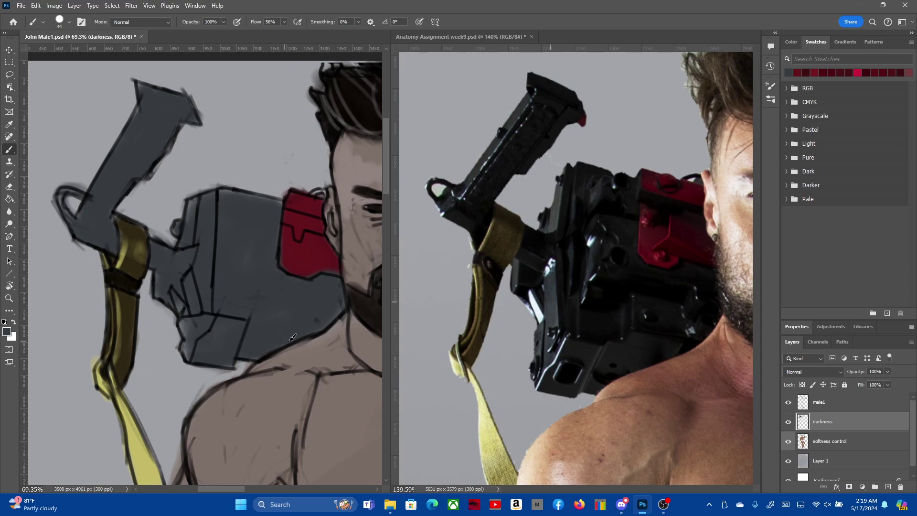
pyautogui.moveTo(342, 315); pyautogui.dragTo(321, 332)
pyautogui.moveTo(279, 204)
pyautogui.mouseDown()
pyautogui.moveTo(235, 187)
pyautogui.moveTo(276, 202)
pyautogui.mouseUp()
# Zoom the painting and reference photo to compare the gun behind the shoulder
pyautogui.scroll(-3, 267, 167)
pyautogui.scroll(-3, 258, 191)
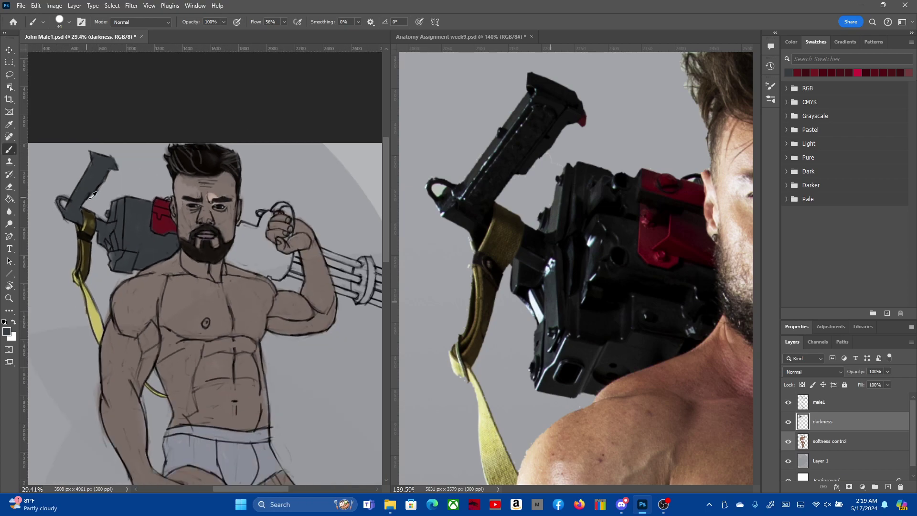
pyautogui.scroll(-2, 240, 230)
pyautogui.scroll(2, 240, 230)
pyautogui.scroll(1, 240, 230)
pyautogui.click(430, 37)
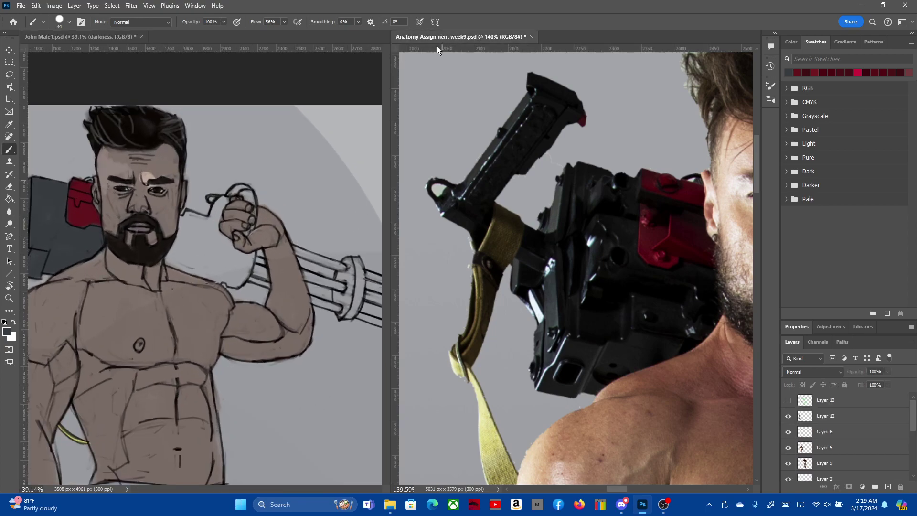
pyautogui.scroll(-2, 418, 95)
pyautogui.scroll(-2, 418, 96)
pyautogui.scroll(2, 588, 144)
pyautogui.scroll(3, 588, 143)
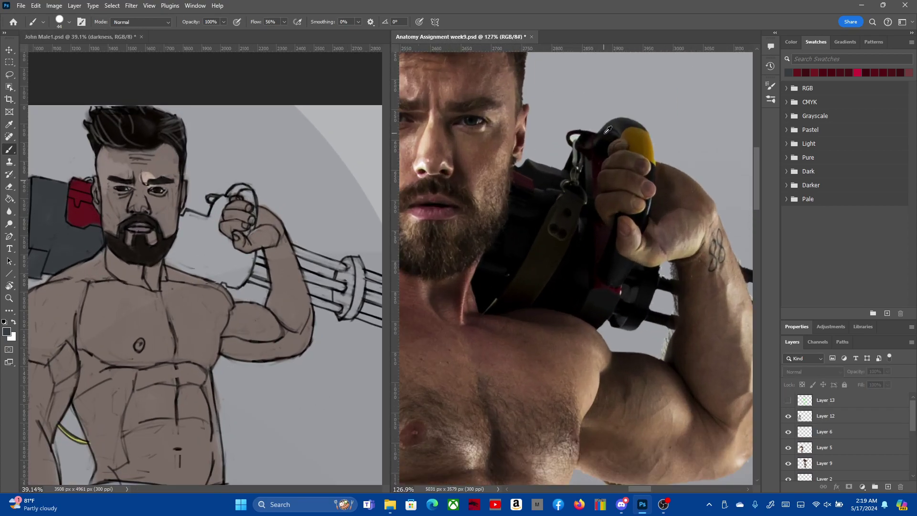
pyautogui.scroll(2, 222, 151)
pyautogui.scroll(1, 238, 200)
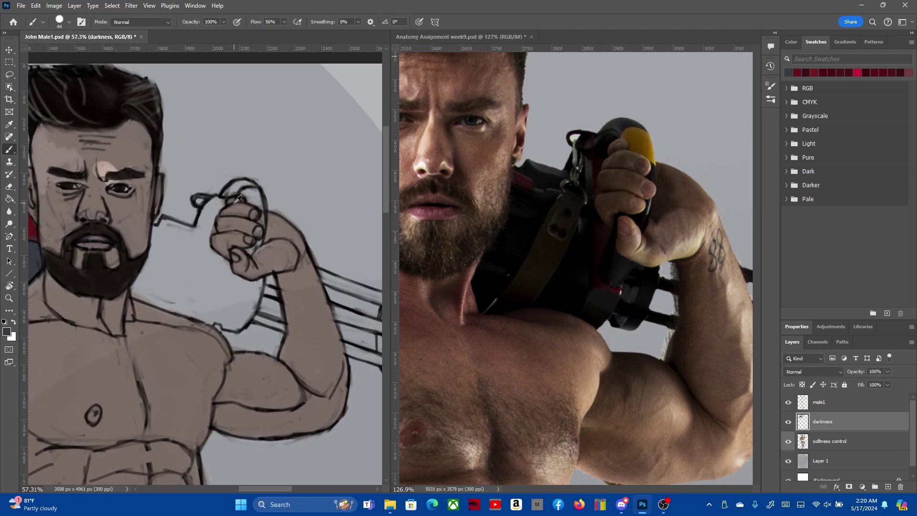
# Paint dark grey over the gun body behind the shoulder and raised fist
pyautogui.rightClick(237, 201)
pyautogui.click(175, 282)
pyautogui.moveTo(144, 285)
pyautogui.mouseDown()
pyautogui.moveTo(136, 293)
pyautogui.moveTo(160, 303)
pyautogui.moveTo(141, 286)
pyautogui.moveTo(168, 302)
pyautogui.moveTo(143, 284)
pyautogui.moveTo(182, 311)
pyautogui.moveTo(209, 316)
pyautogui.moveTo(201, 306)
pyautogui.moveTo(226, 306)
pyautogui.moveTo(229, 325)
pyautogui.moveTo(261, 279)
pyautogui.moveTo(172, 306)
pyautogui.moveTo(217, 304)
pyautogui.moveTo(158, 260)
pyautogui.moveTo(151, 268)
pyautogui.moveTo(163, 220)
pyautogui.moveTo(186, 227)
pyautogui.moveTo(172, 274)
pyautogui.moveTo(186, 229)
pyautogui.moveTo(206, 239)
pyautogui.moveTo(196, 282)
pyautogui.moveTo(194, 257)
pyautogui.moveTo(213, 243)
pyautogui.moveTo(227, 263)
pyautogui.moveTo(224, 282)
pyautogui.moveTo(247, 290)
pyautogui.moveTo(237, 281)
pyautogui.moveTo(248, 282)
pyautogui.mouseUp()
pyautogui.press('e')
pyautogui.press('b')
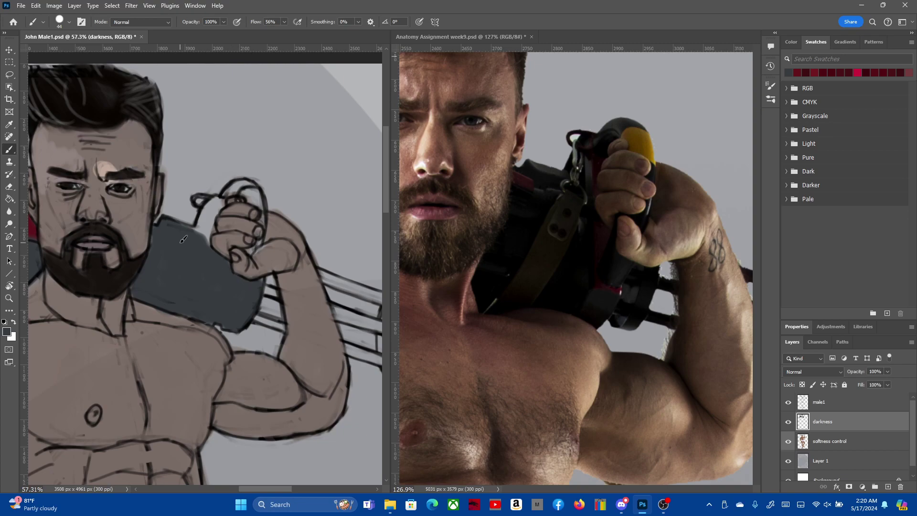
# Fill the light gap beside the fist with dark grey and shrink the brush from 44 to 21 px
pyautogui.moveTo(182, 239)
pyautogui.mouseDown()
pyautogui.moveTo(205, 220)
pyautogui.moveTo(201, 234)
pyautogui.moveTo(210, 242)
pyautogui.moveTo(205, 206)
pyautogui.moveTo(216, 201)
pyautogui.moveTo(215, 213)
pyautogui.moveTo(225, 192)
pyautogui.moveTo(246, 181)
pyautogui.mouseUp()
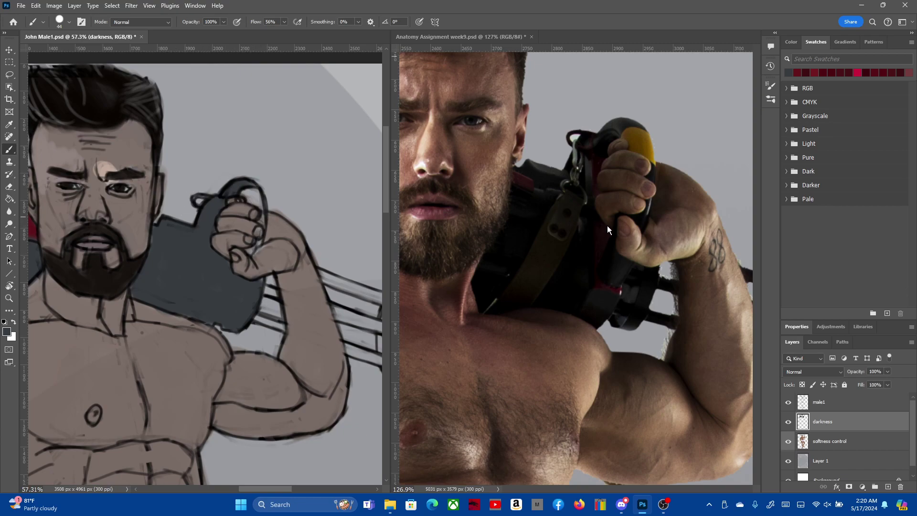
pyautogui.click(293, 250)
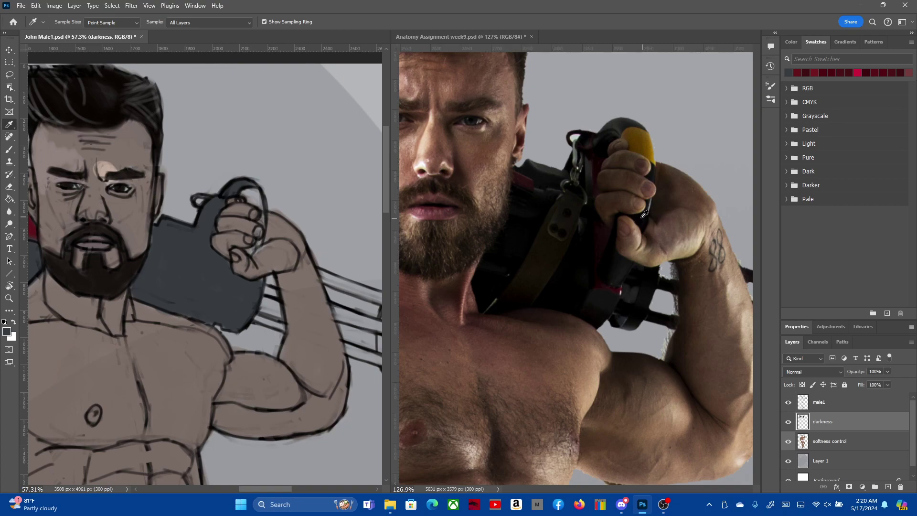
pyautogui.rightClick(256, 244)
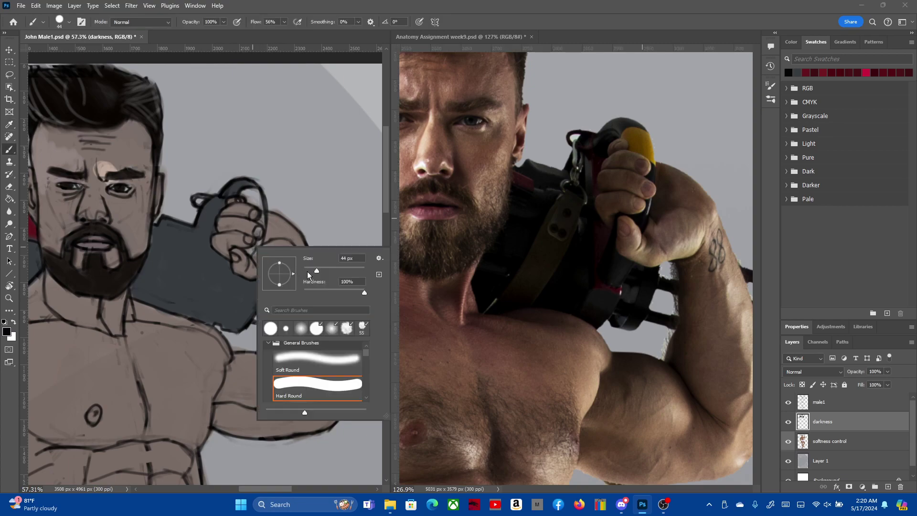
pyautogui.moveTo(308, 275); pyautogui.dragTo(310, 273)
pyautogui.click(106, 41)
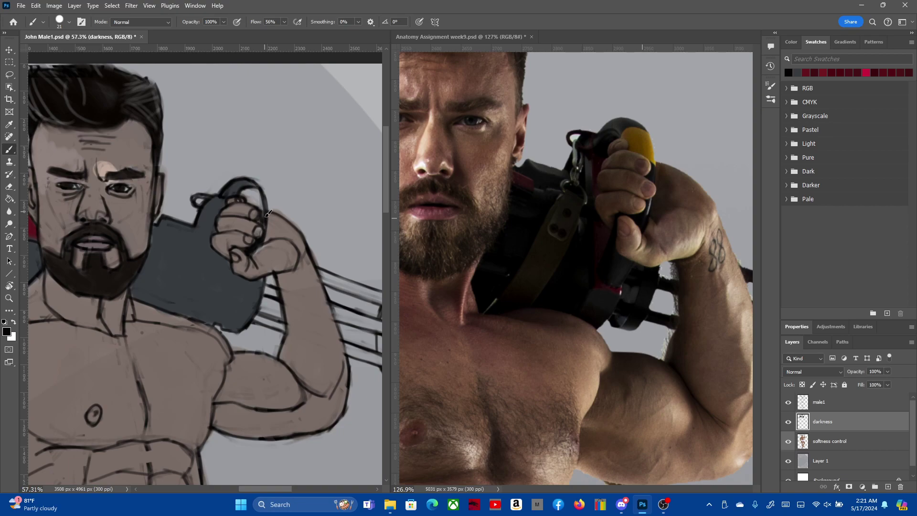
# On the softness control layer, darken the fist finger's right outline in black
pyautogui.scroll(2, 297, 206)
pyautogui.scroll(2, 291, 213)
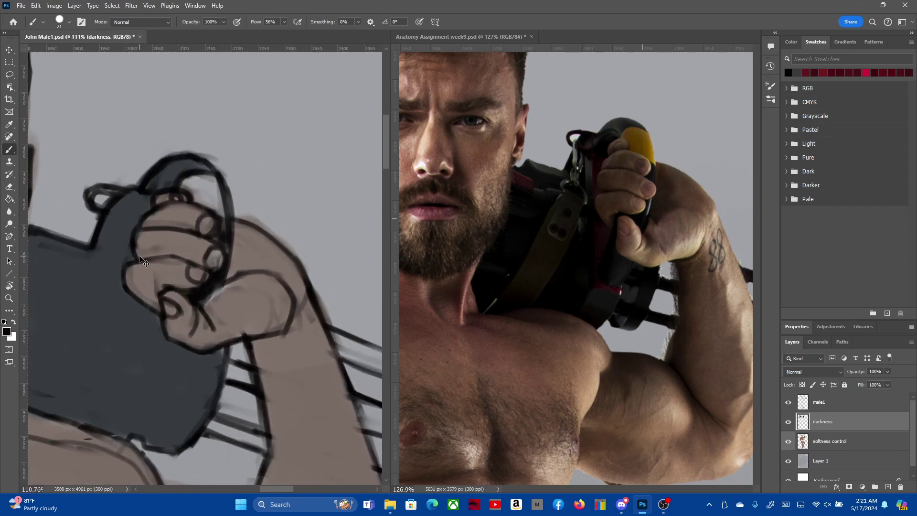
pyautogui.hotkey('alt', '[')
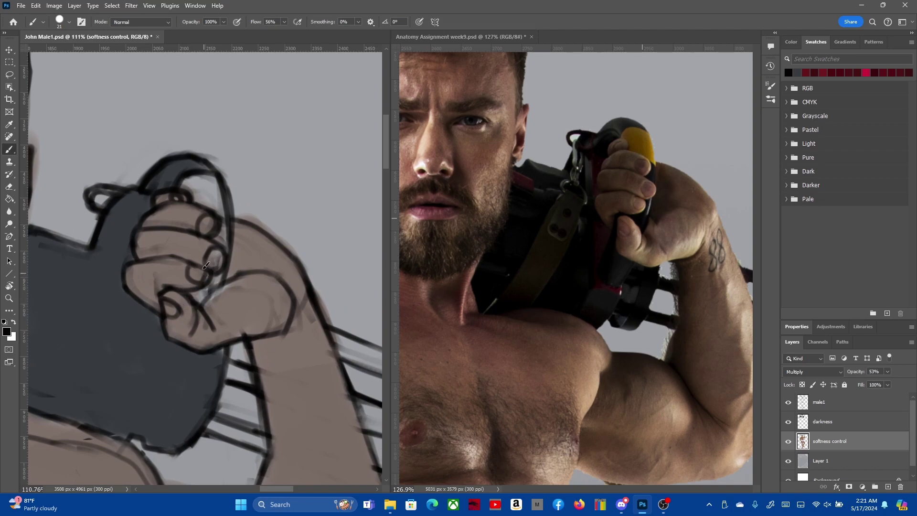
pyautogui.scroll(-3, 206, 266)
pyautogui.scroll(1, 191, 248)
pyautogui.scroll(2, 186, 243)
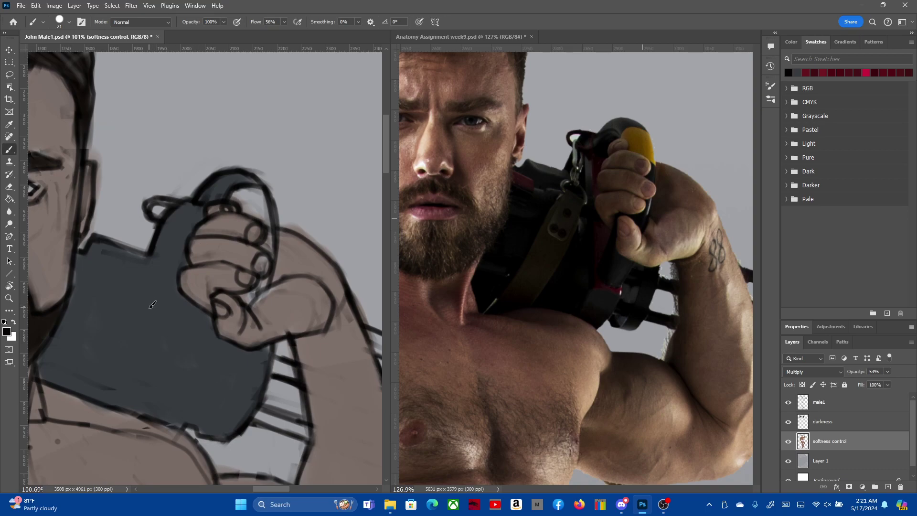
pyautogui.keyDown('alt'); pyautogui.click(152, 304); pyautogui.keyUp('alt')
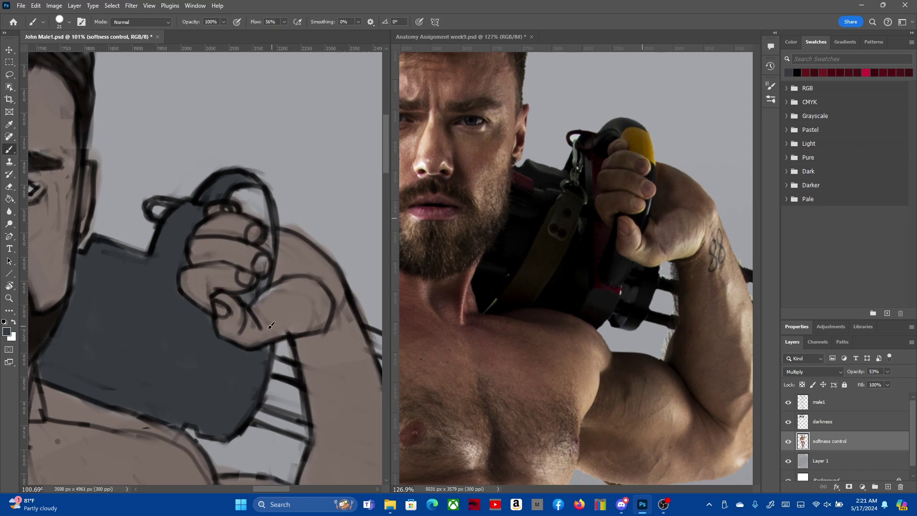
pyautogui.keyDown('alt'); pyautogui.click(153, 328); pyautogui.keyUp('alt')
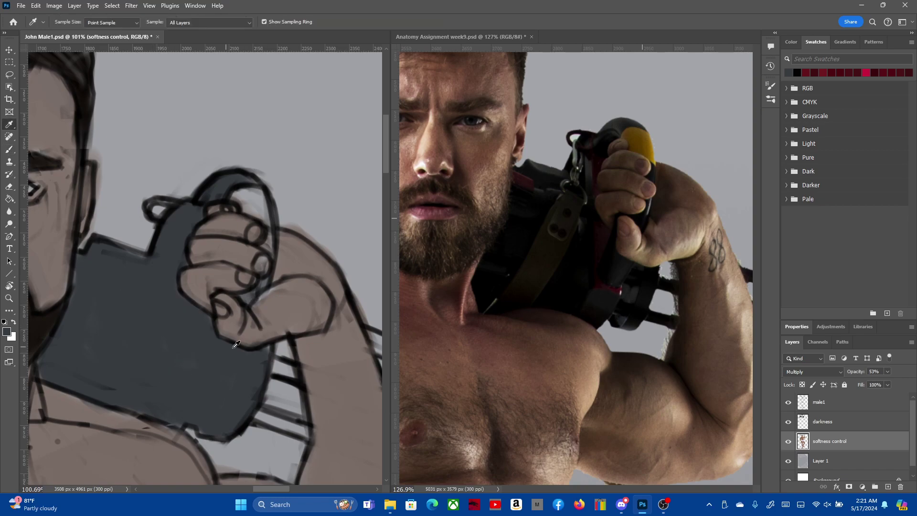
pyautogui.click(832, 426)
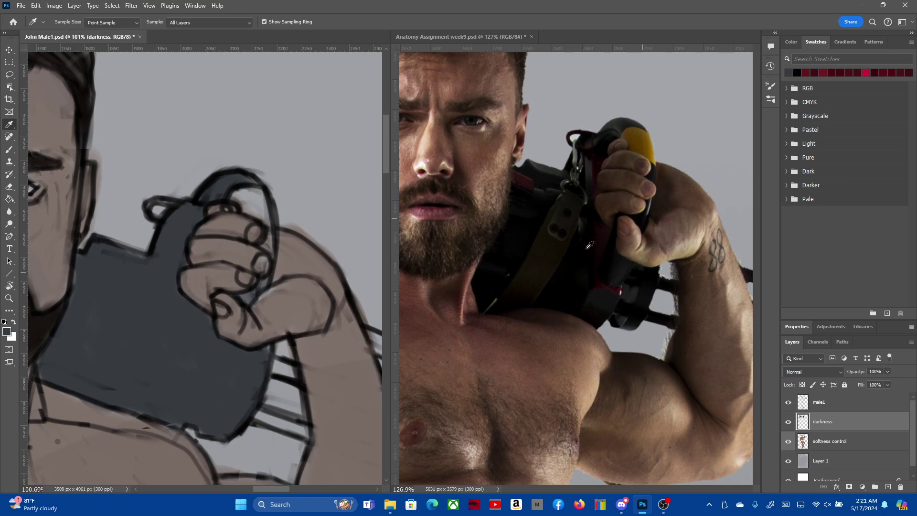
pyautogui.click(836, 443)
pyautogui.click(568, 246)
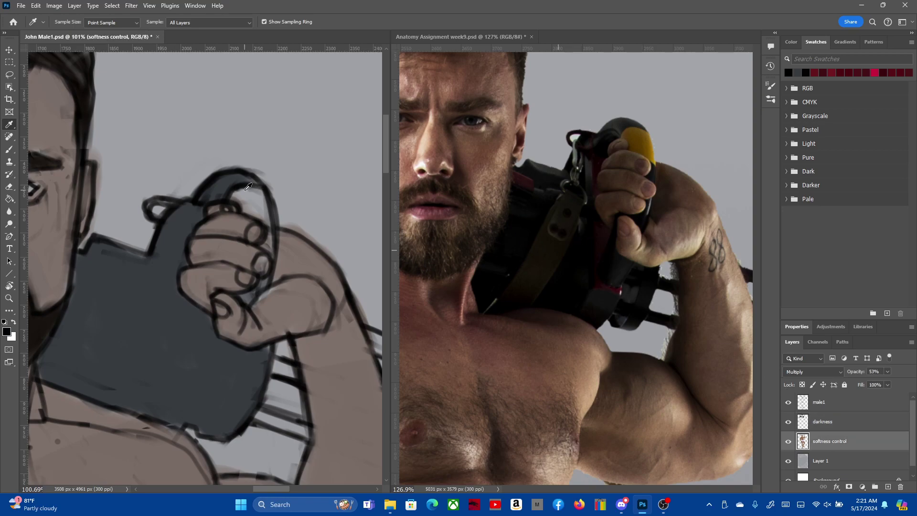
pyautogui.press('b')
pyautogui.scroll(2, 251, 248)
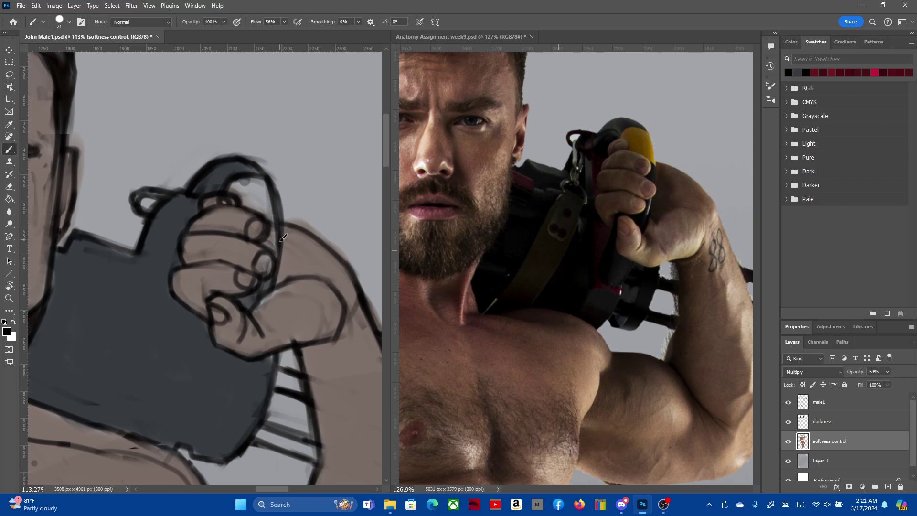
pyautogui.moveTo(266, 250)
pyautogui.mouseDown()
pyautogui.moveTo(276, 244)
pyautogui.moveTo(271, 285)
pyautogui.mouseUp()
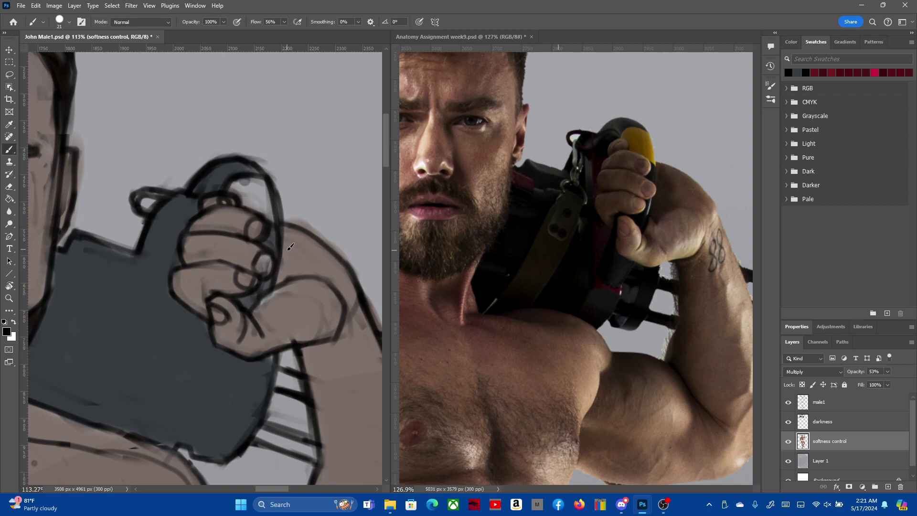
# Paint a tan patch atop the grip, using the handle colour from the reference photo
pyautogui.press('i')
pyautogui.click(644, 137)
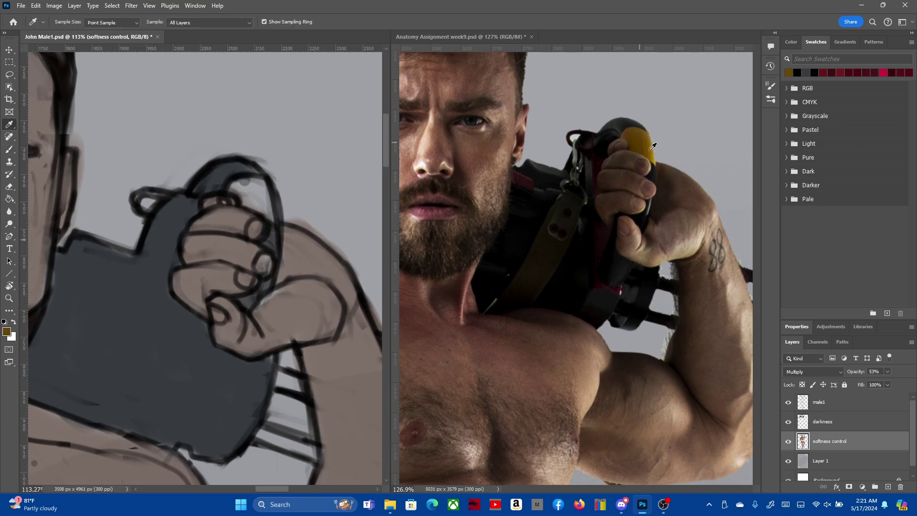
pyautogui.press('b')
pyautogui.moveTo(261, 203)
pyautogui.mouseDown()
pyautogui.moveTo(249, 181)
pyautogui.moveTo(263, 182)
pyautogui.moveTo(276, 207)
pyautogui.mouseUp()
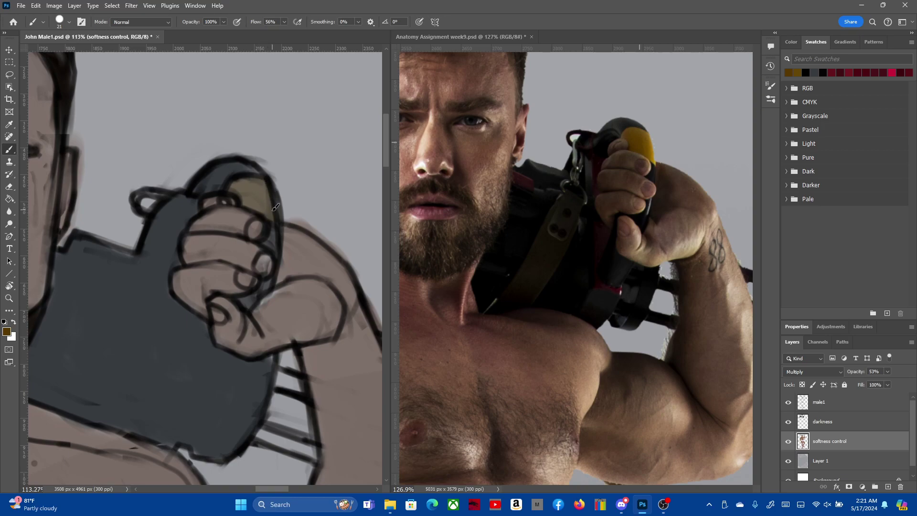
# Fill the fist–forearm gap and shade the upper and middle barrels dark grey
pyautogui.press('e')
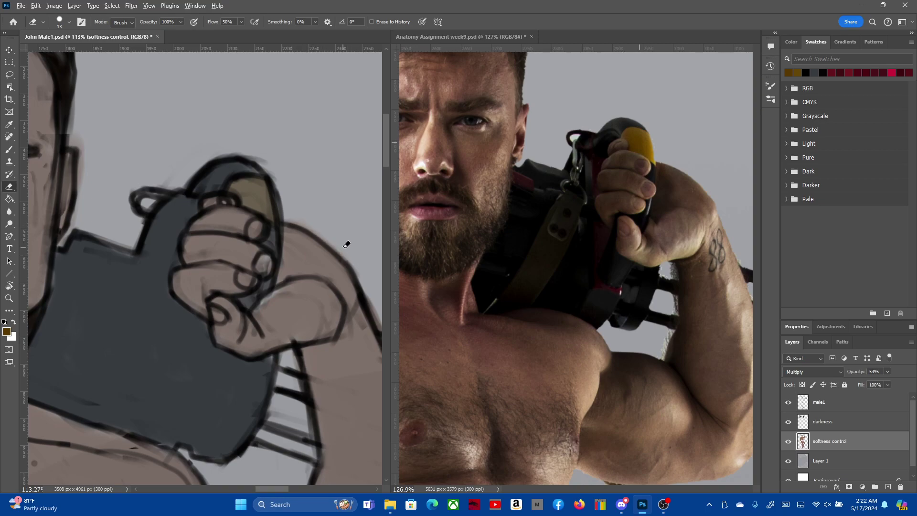
pyautogui.scroll(-3, 347, 245)
pyautogui.scroll(-2, 238, 234)
pyautogui.scroll(3, 135, 223)
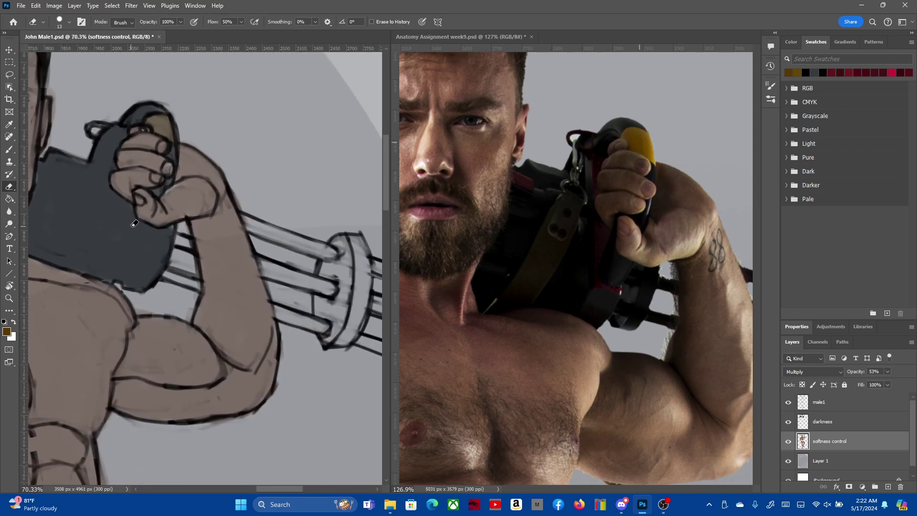
pyautogui.press('i')
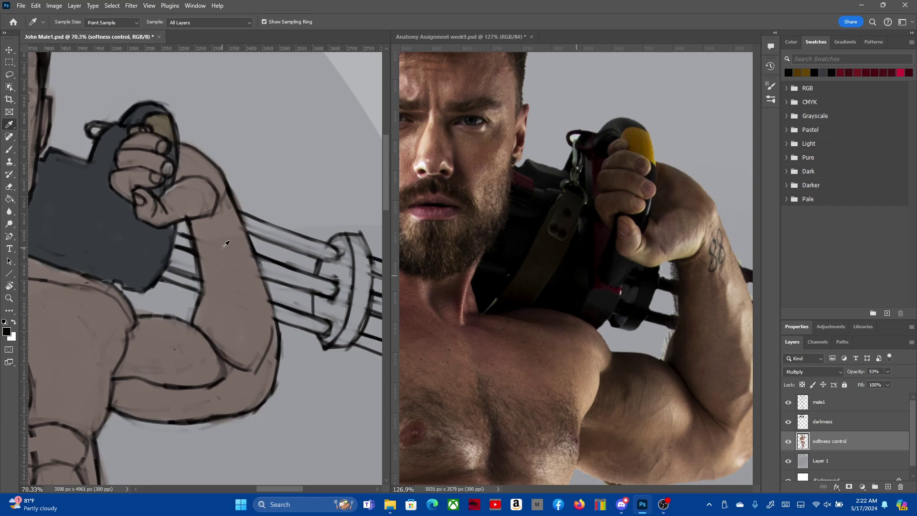
pyautogui.press('b')
pyautogui.moveTo(236, 252); pyautogui.dragTo(275, 292)
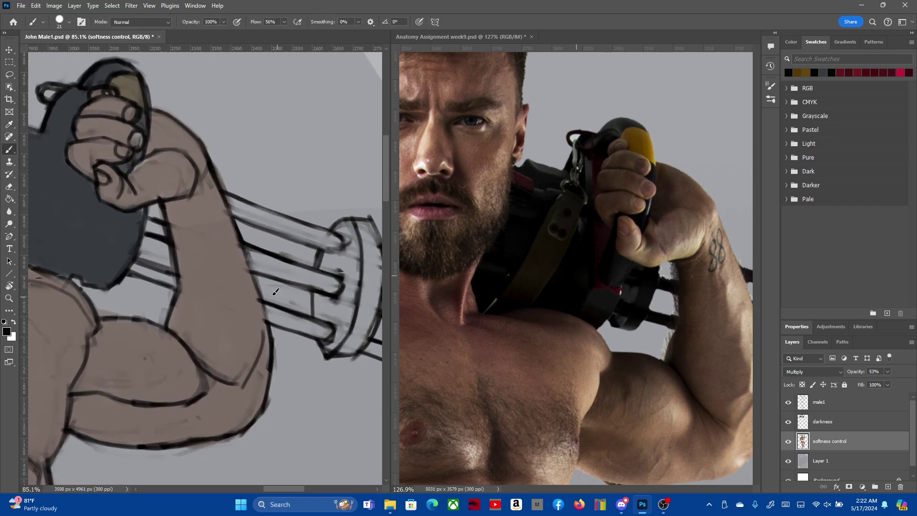
pyautogui.moveTo(150, 258)
pyautogui.mouseDown()
pyautogui.moveTo(143, 275)
pyautogui.moveTo(168, 287)
pyautogui.moveTo(174, 282)
pyautogui.moveTo(153, 273)
pyautogui.moveTo(172, 271)
pyautogui.mouseUp()
pyautogui.moveTo(167, 224); pyautogui.dragTo(152, 221)
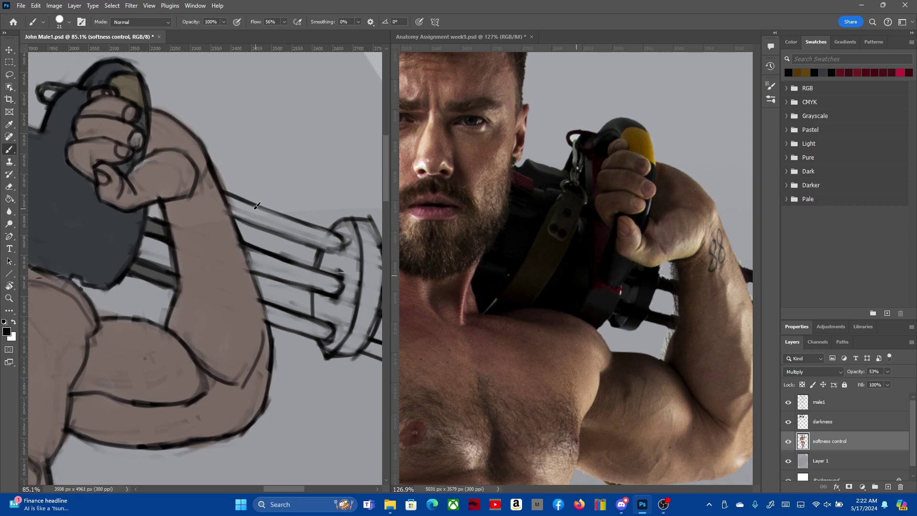
pyautogui.moveTo(255, 206)
pyautogui.mouseDown()
pyautogui.moveTo(272, 219)
pyautogui.moveTo(237, 204)
pyautogui.moveTo(337, 248)
pyautogui.mouseUp()
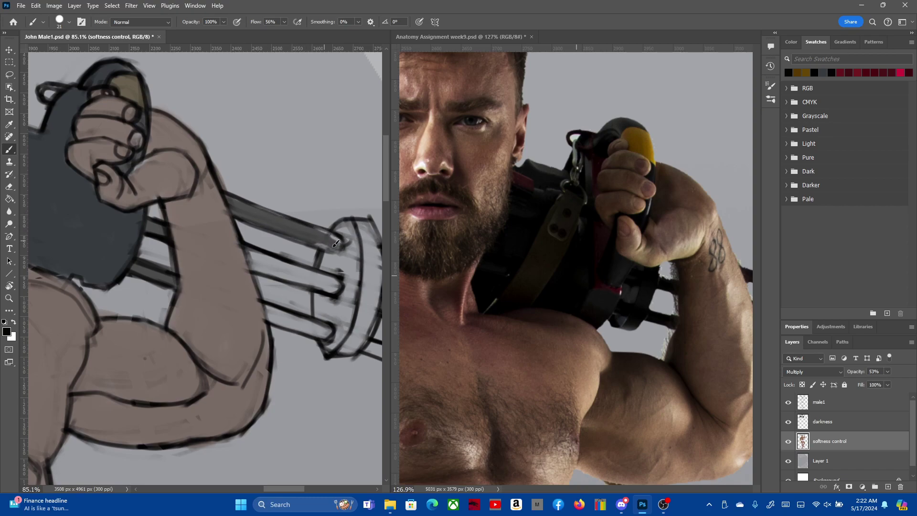
pyautogui.moveTo(273, 258)
pyautogui.mouseDown()
pyautogui.moveTo(253, 270)
pyautogui.moveTo(249, 253)
pyautogui.moveTo(344, 284)
pyautogui.moveTo(294, 315)
pyautogui.moveTo(268, 310)
pyautogui.moveTo(335, 337)
pyautogui.moveTo(316, 317)
pyautogui.mouseUp()
# Enlarge the brush to 78 px and shade the barrel rings' inner faces grey
pyautogui.scroll(-5, 317, 316)
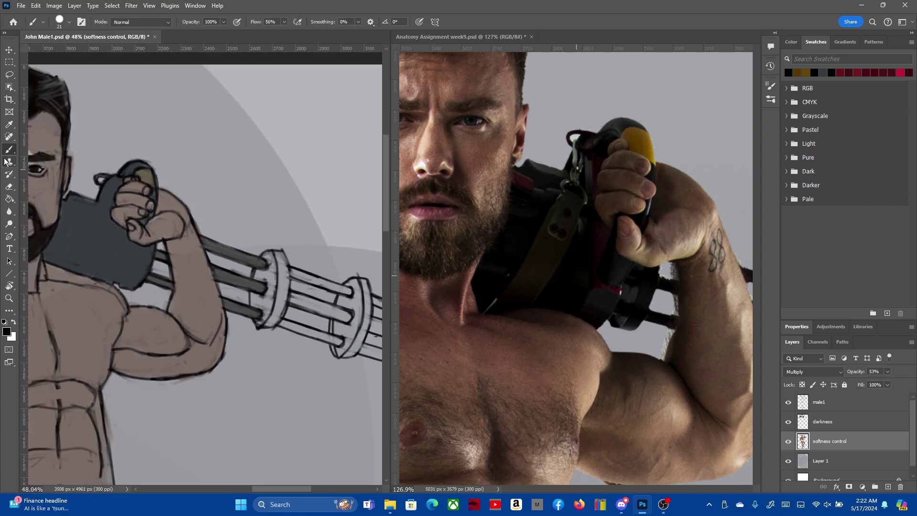
pyautogui.scroll(2, 310, 296)
pyautogui.scroll(4, 307, 282)
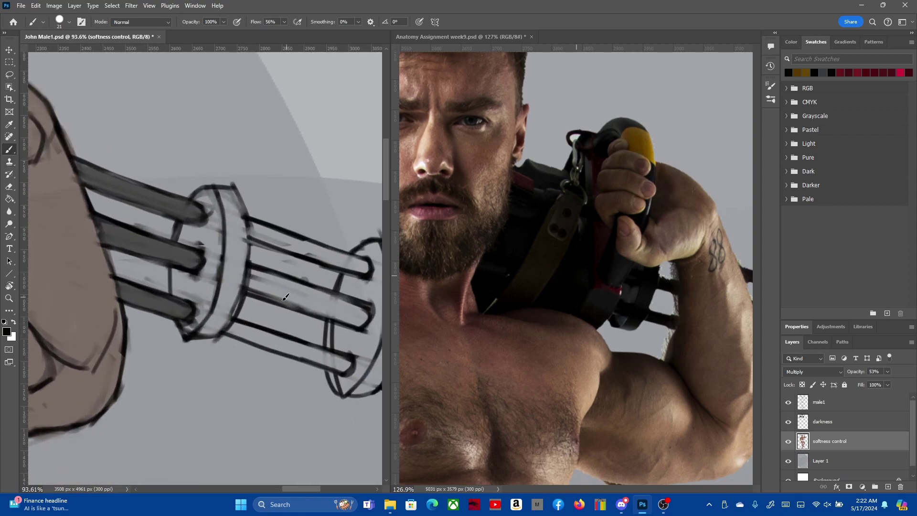
pyautogui.moveTo(209, 297)
pyautogui.mouseDown()
pyautogui.moveTo(191, 316)
pyautogui.moveTo(194, 300)
pyautogui.moveTo(269, 302)
pyautogui.moveTo(205, 223)
pyautogui.moveTo(232, 276)
pyautogui.moveTo(212, 311)
pyautogui.mouseUp()
pyautogui.rightClick(198, 279)
pyautogui.press('Return')
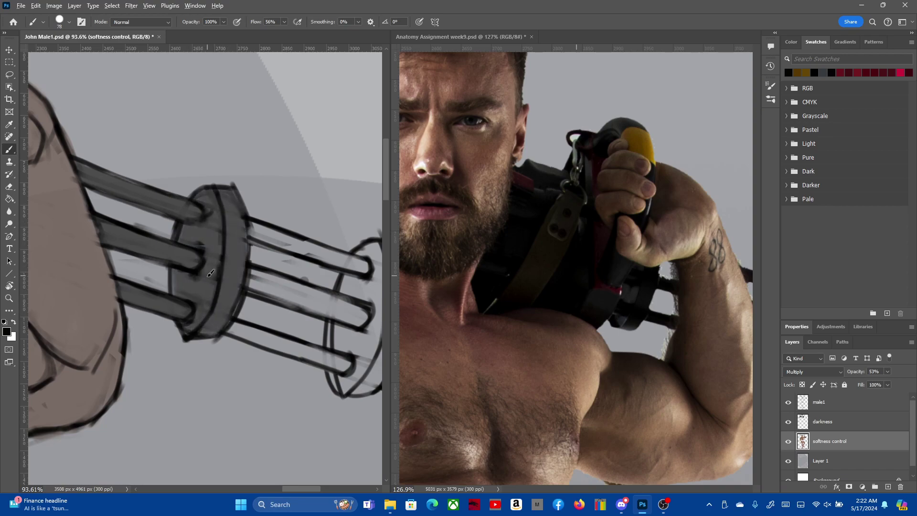
pyautogui.press('h')
pyautogui.moveTo(211, 273); pyautogui.dragTo(173, 208)
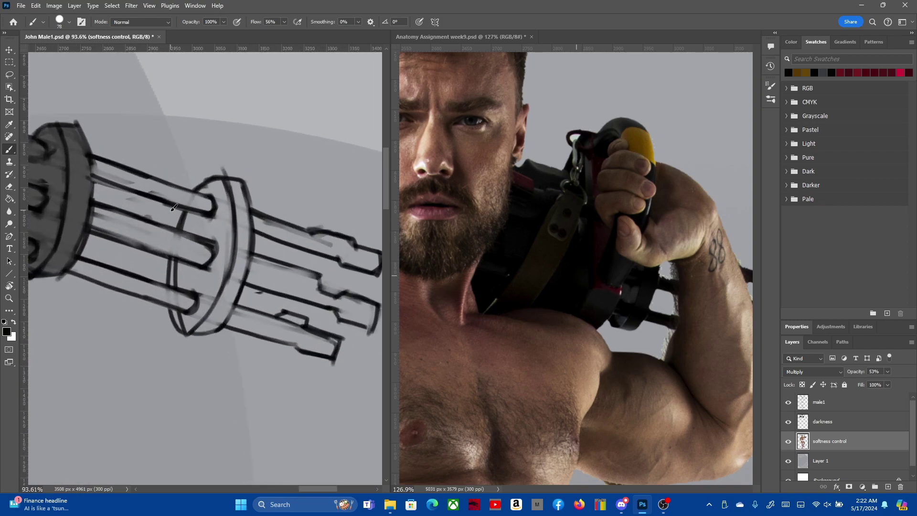
pyautogui.moveTo(199, 291)
pyautogui.mouseDown()
pyautogui.moveTo(214, 242)
pyautogui.moveTo(231, 262)
pyautogui.moveTo(240, 205)
pyautogui.mouseUp()
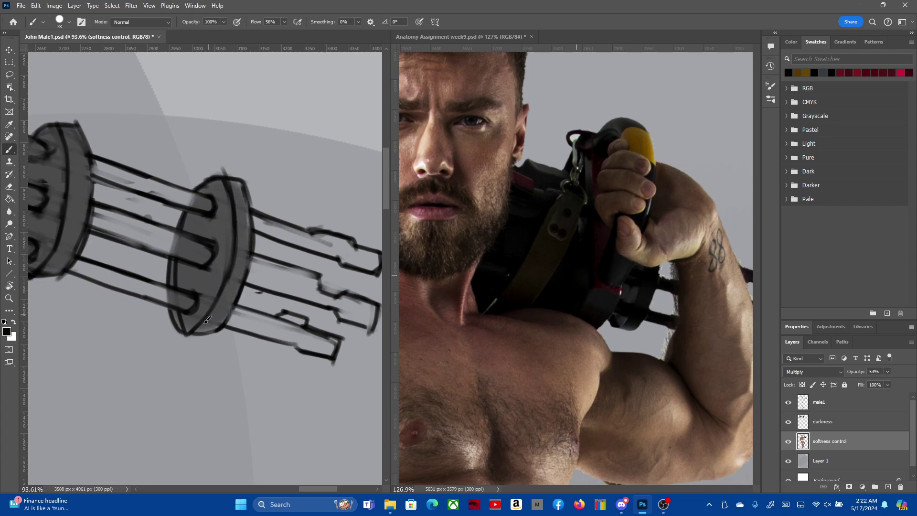
pyautogui.press('e')
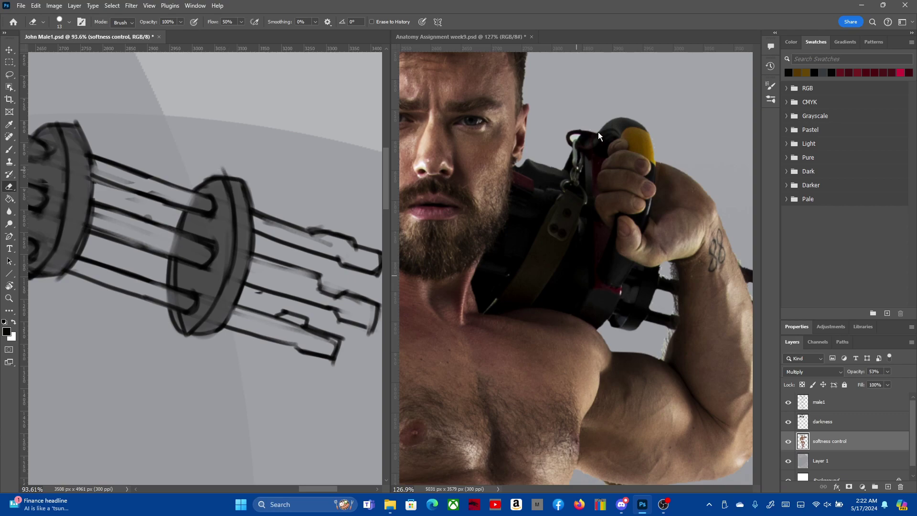
pyautogui.click(514, 39)
pyautogui.scroll(-3, 596, 145)
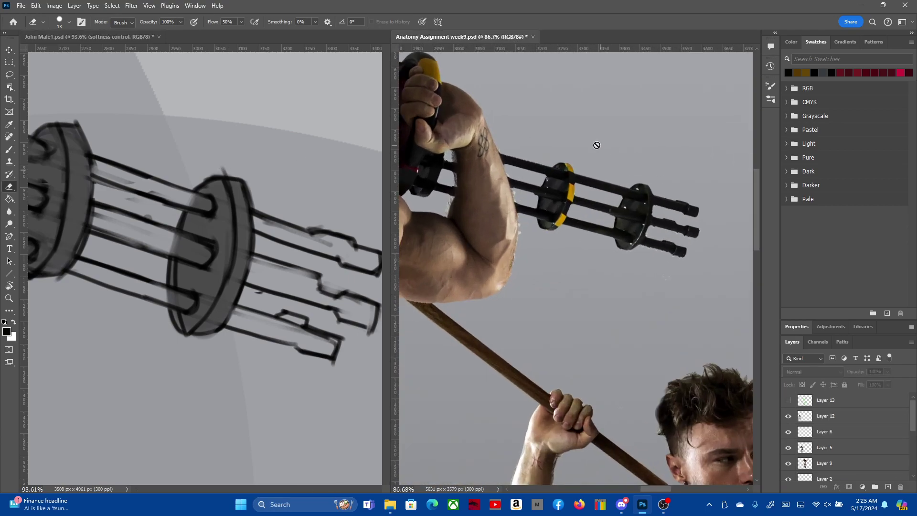
pyautogui.scroll(3, 641, 143)
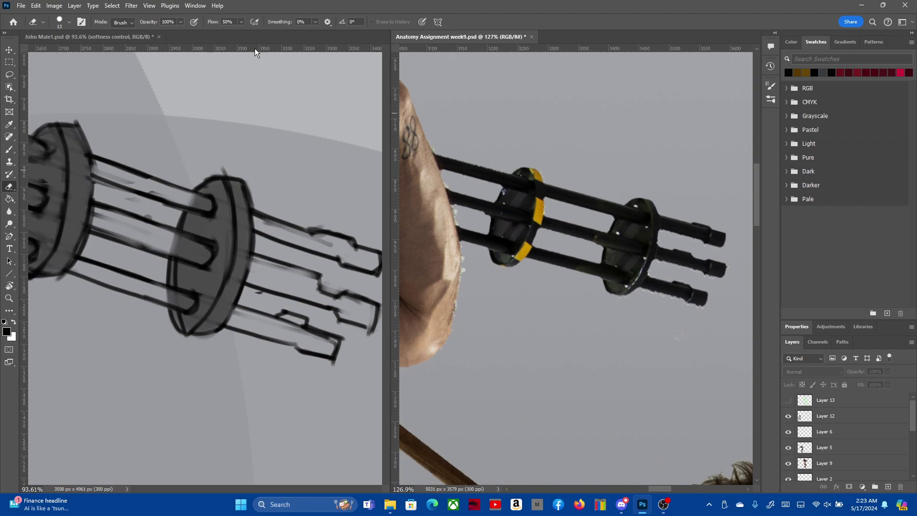
pyautogui.click(140, 33)
pyautogui.click(831, 409)
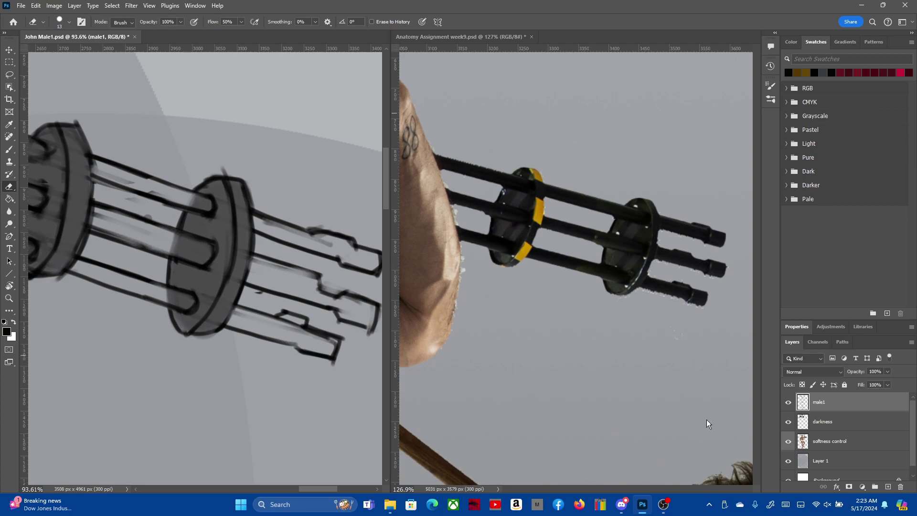
# Prepare a 39 px brush on the softness control layer
pyautogui.click(829, 444)
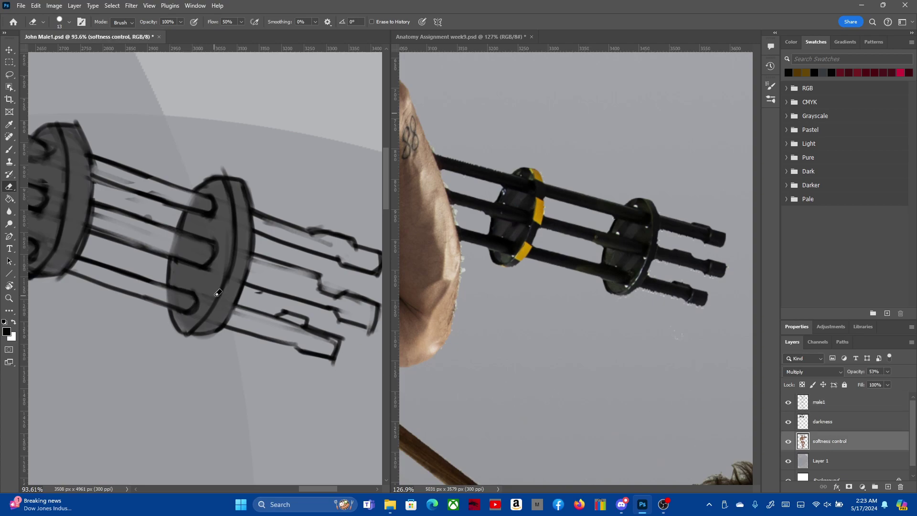
pyautogui.press('b')
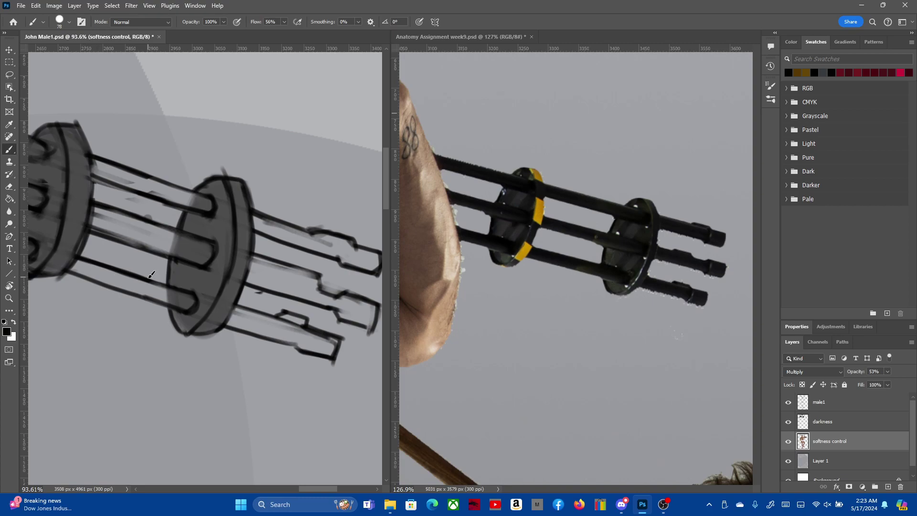
pyautogui.rightClick(151, 275)
pyautogui.moveTo(214, 300); pyautogui.dragTo(210, 300)
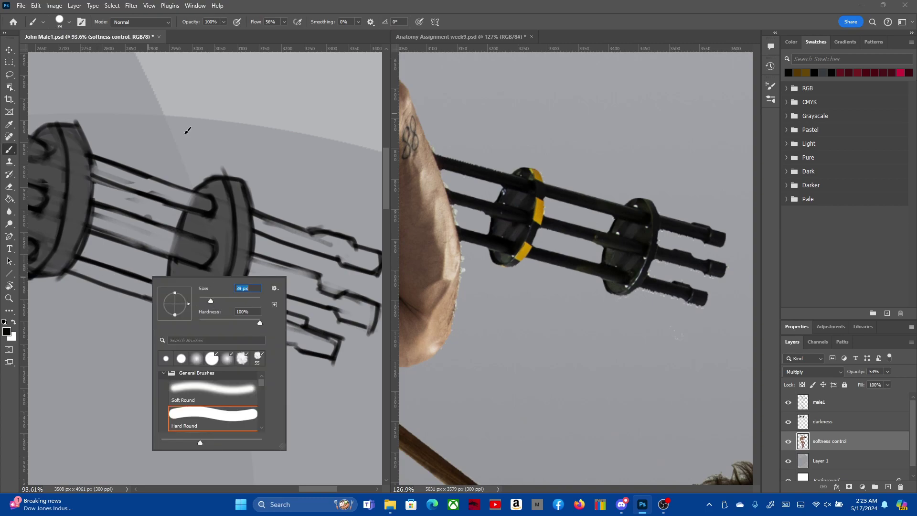
pyautogui.click(49, 35)
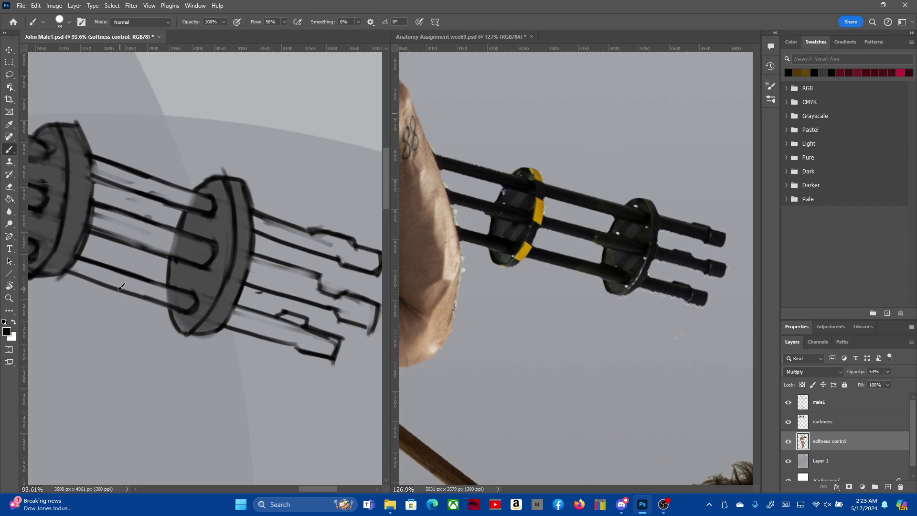
# Fill the lower, middle and upper barrel rods with grey, redoing the upper rod stroke
pyautogui.moveTo(73, 262)
pyautogui.mouseDown()
pyautogui.moveTo(167, 298)
pyautogui.moveTo(118, 280)
pyautogui.mouseUp()
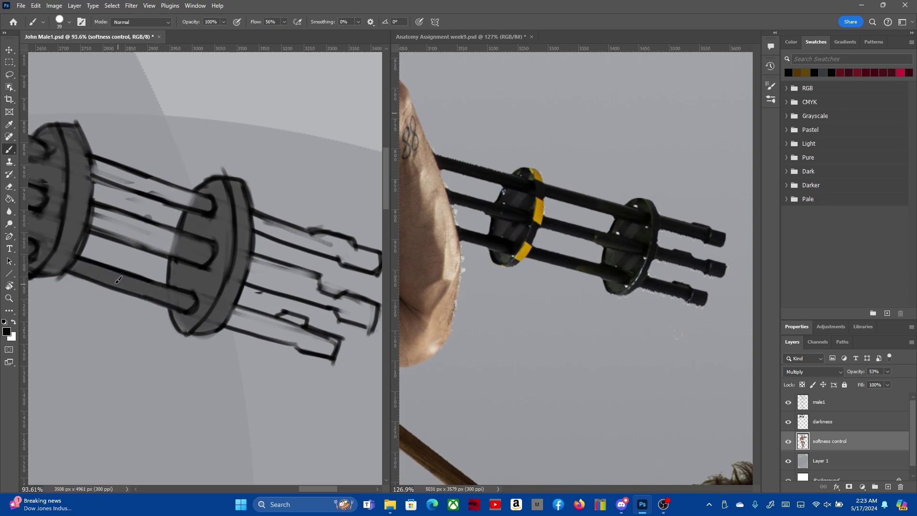
pyautogui.moveTo(90, 206)
pyautogui.mouseDown()
pyautogui.moveTo(158, 246)
pyautogui.moveTo(96, 212)
pyautogui.moveTo(187, 246)
pyautogui.moveTo(115, 221)
pyautogui.mouseUp()
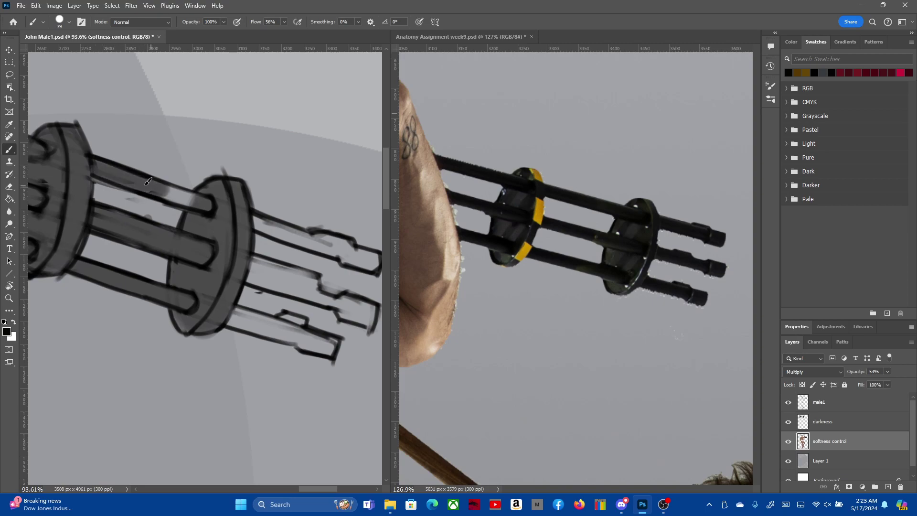
pyautogui.moveTo(95, 165); pyautogui.dragTo(196, 203)
pyautogui.hotkey('ctrl', 'z')
pyautogui.moveTo(94, 165)
pyautogui.mouseDown()
pyautogui.moveTo(186, 192)
pyautogui.moveTo(175, 189)
pyautogui.mouseUp()
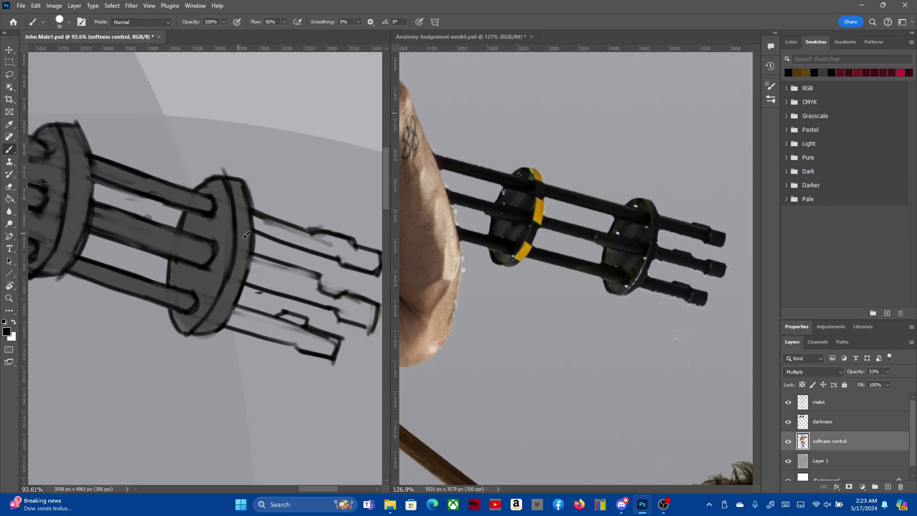
pyautogui.moveTo(242, 308)
pyautogui.mouseDown()
pyautogui.moveTo(330, 349)
pyautogui.moveTo(335, 337)
pyautogui.moveTo(293, 316)
pyautogui.moveTo(301, 320)
pyautogui.mouseUp()
# Add dark grey to the middle rod near the disc and trim the lower rod tip's edge
pyautogui.press('e')
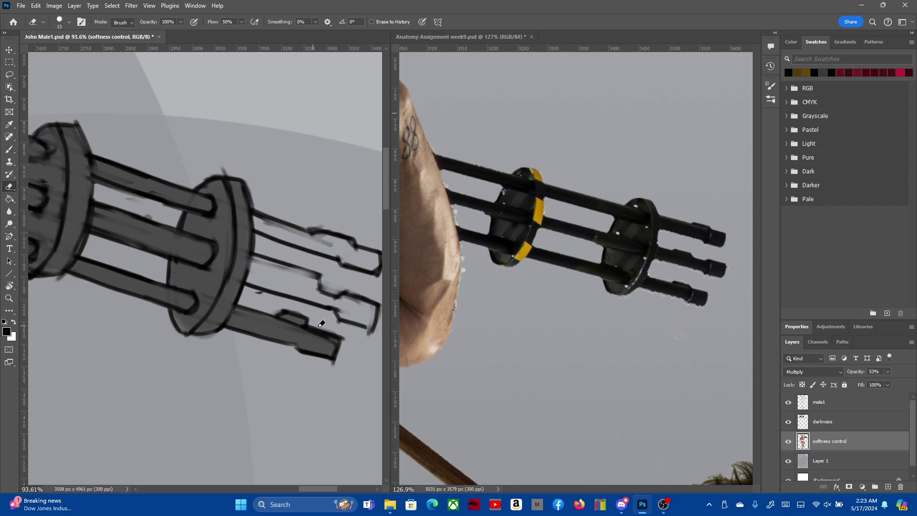
pyautogui.press('b')
pyautogui.moveTo(287, 287)
pyautogui.mouseDown()
pyautogui.moveTo(248, 275)
pyautogui.moveTo(291, 274)
pyautogui.moveTo(262, 264)
pyautogui.moveTo(318, 282)
pyautogui.moveTo(298, 283)
pyautogui.moveTo(371, 322)
pyautogui.moveTo(368, 306)
pyautogui.moveTo(356, 313)
pyautogui.moveTo(371, 328)
pyautogui.mouseUp()
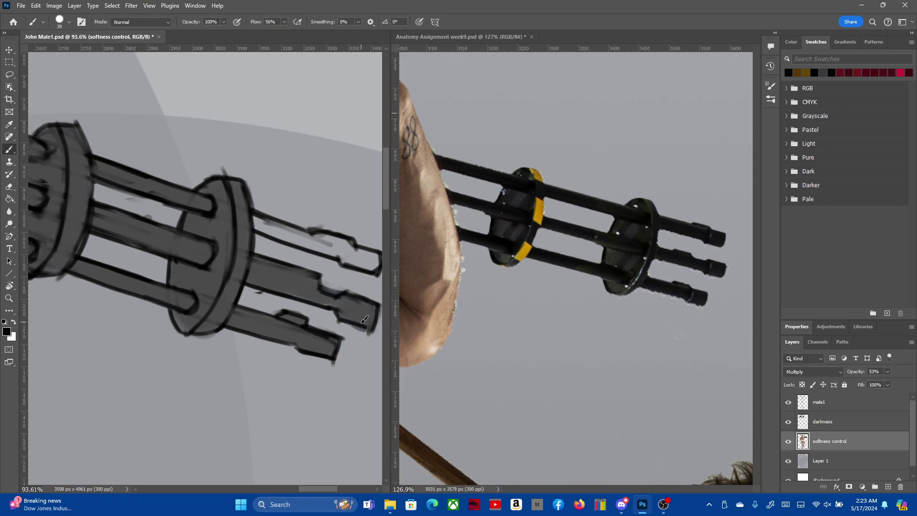
pyautogui.press('e')
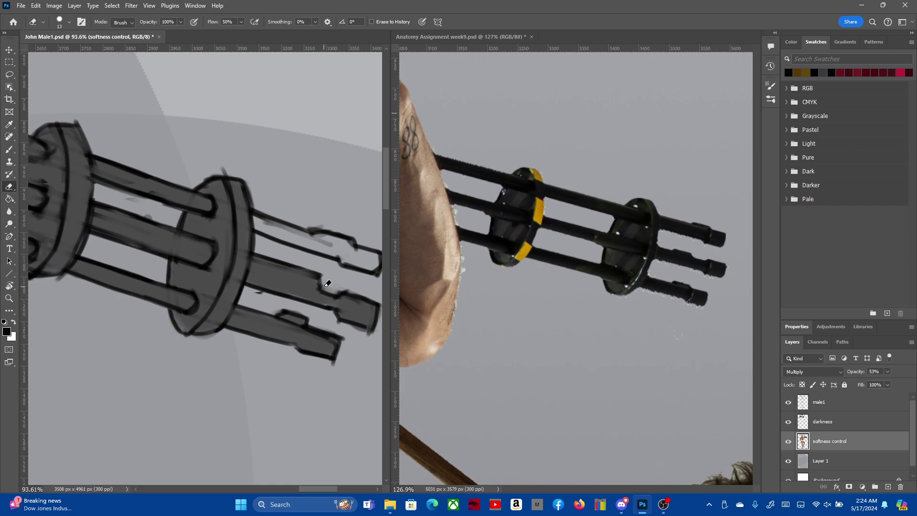
pyautogui.moveTo(369, 332); pyautogui.dragTo(347, 333)
# Fill the upper rod grey out to its tip and erase the stray smudge beyond it
pyautogui.press('b')
pyautogui.scroll(-2, 270, 219)
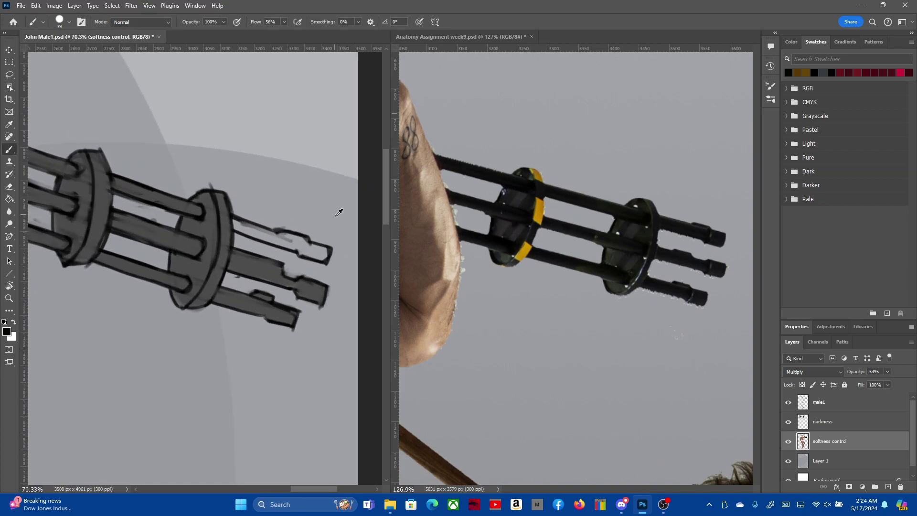
pyautogui.click(333, 249)
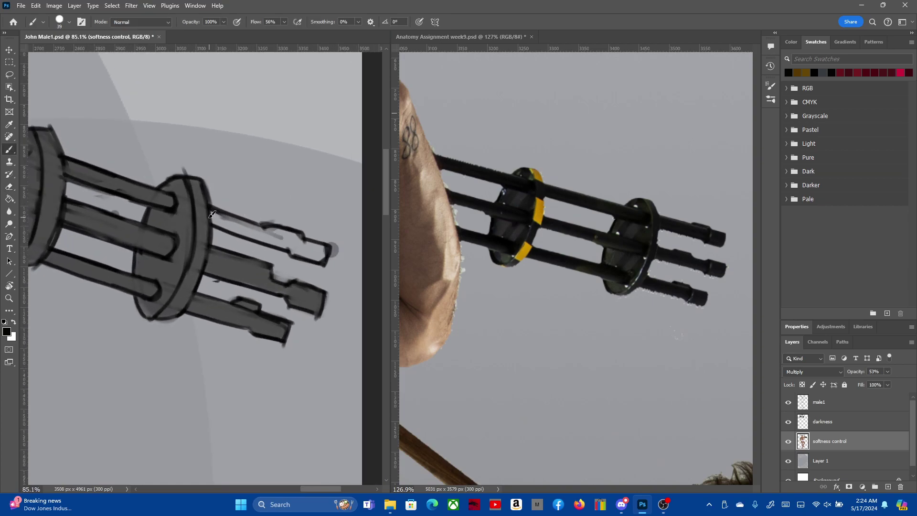
pyautogui.moveTo(212, 215); pyautogui.dragTo(321, 249)
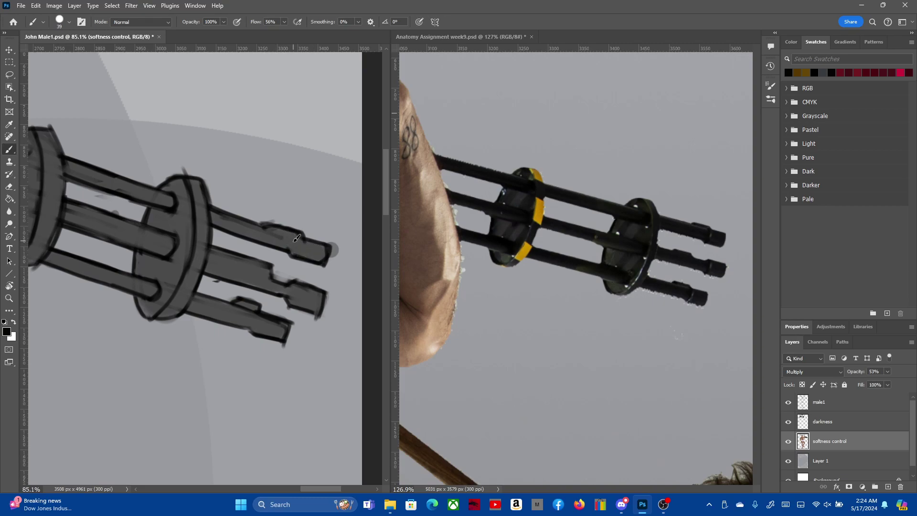
pyautogui.press('e')
pyautogui.moveTo(339, 245); pyautogui.dragTo(333, 250)
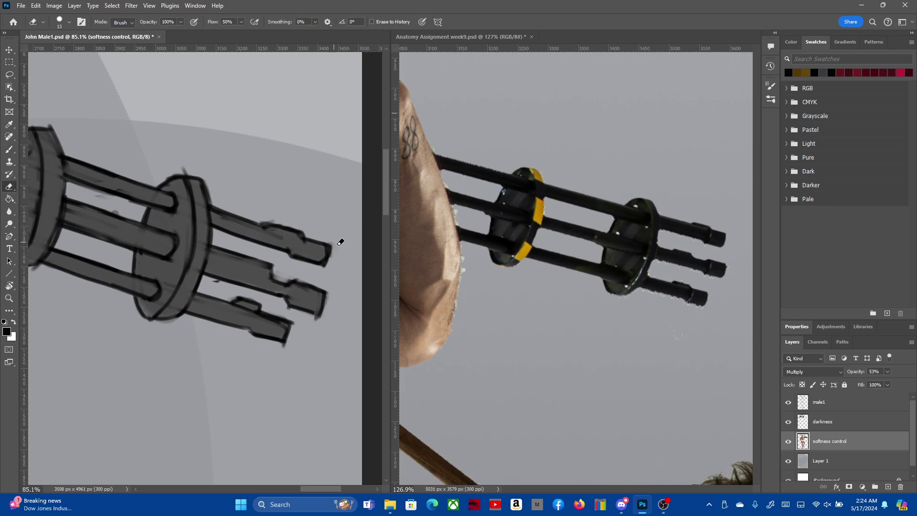
# Save the illustration
pyautogui.scroll(-5, 353, 263)
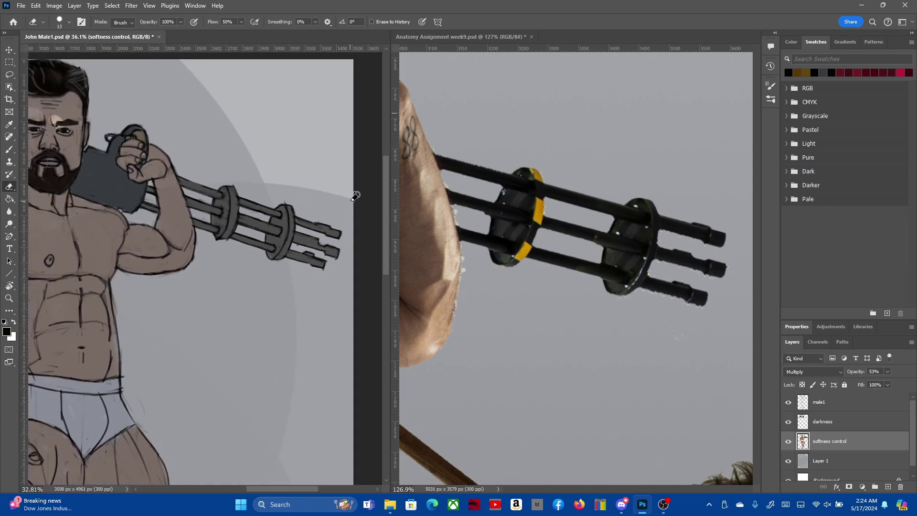
pyautogui.click(21, 5)
pyautogui.click(43, 111)
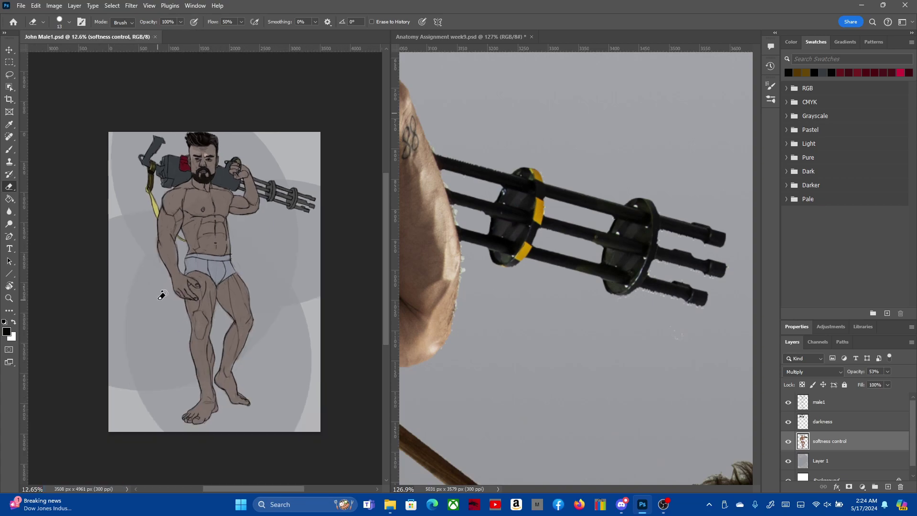
# Reframe the figure and look over the reference photo before returning to the John Male1 illustration
pyautogui.moveTo(230, 136); pyautogui.dragTo(200, 63)
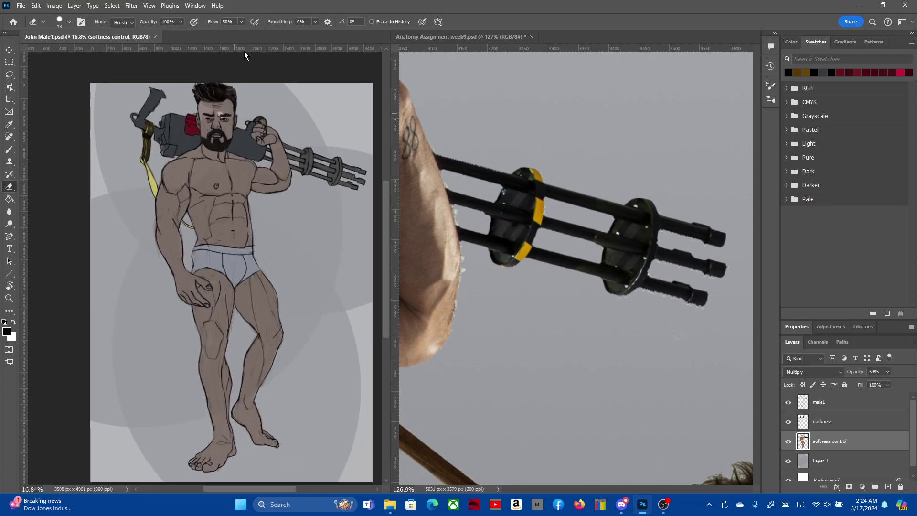
pyautogui.click(465, 38)
pyautogui.scroll(-3, 622, 164)
pyautogui.scroll(-3, 622, 163)
pyautogui.scroll(1, 607, 158)
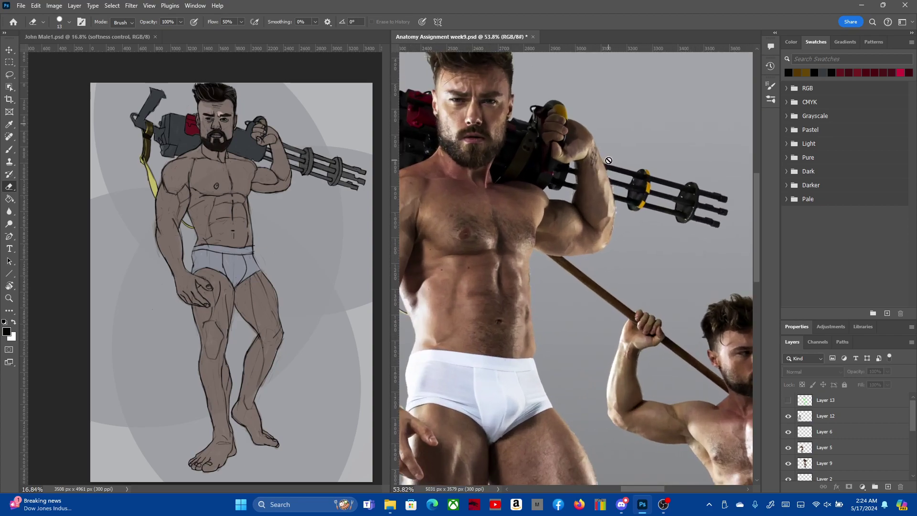
pyautogui.scroll(2, 513, 131)
pyautogui.scroll(2, 513, 131)
pyautogui.scroll(1, 727, 139)
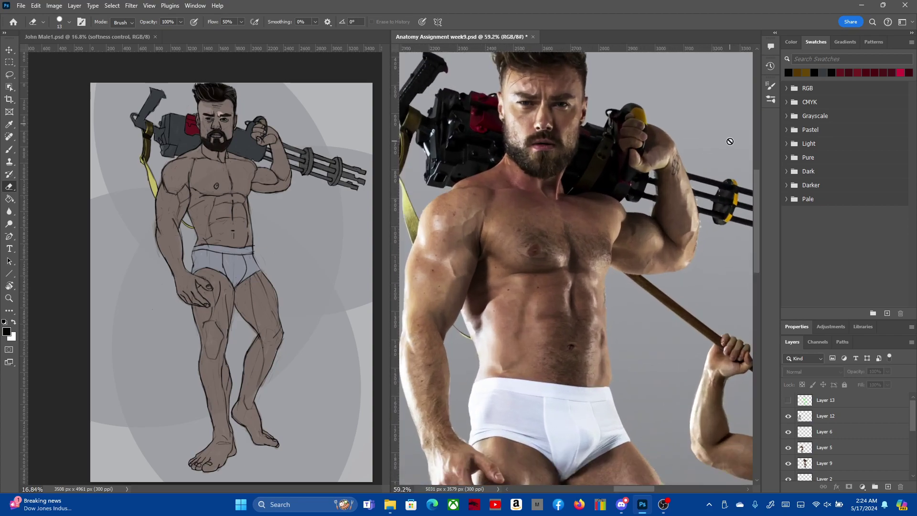
pyautogui.scroll(1, 714, 139)
pyautogui.scroll(1, 688, 186)
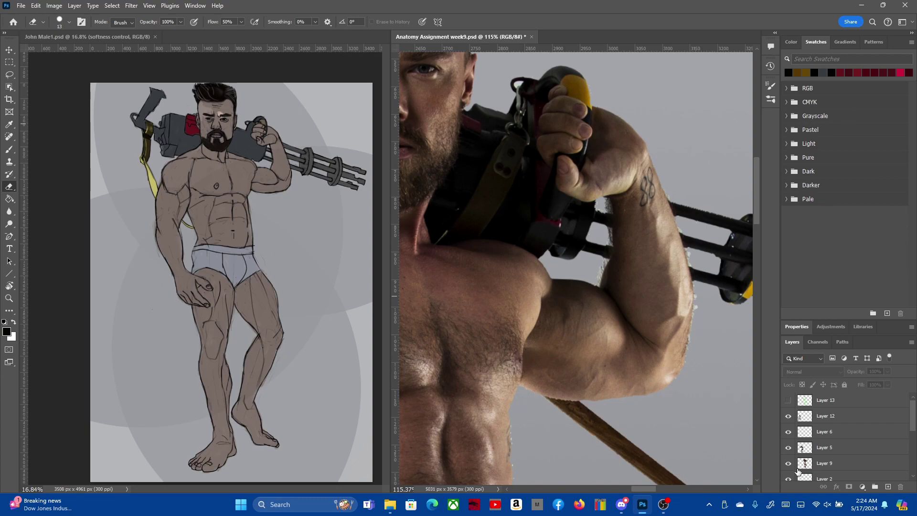
pyautogui.click(95, 36)
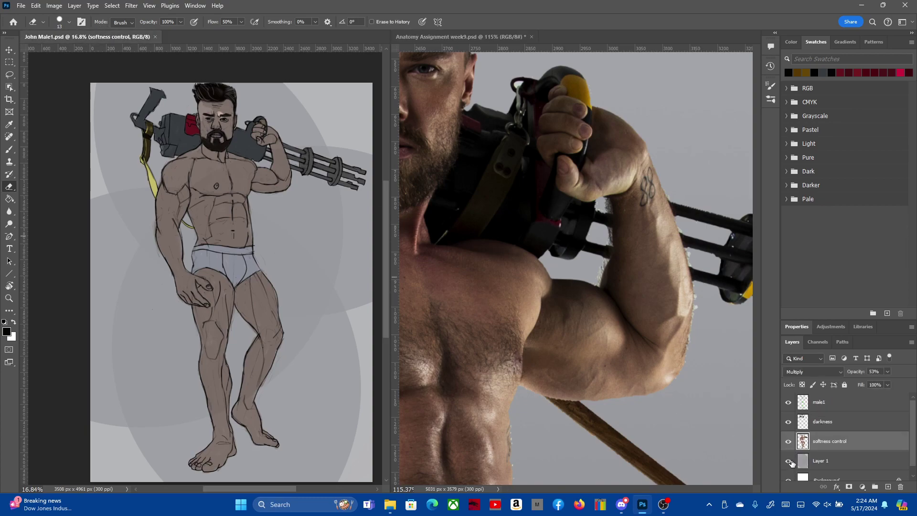
# Hide Layer 1 to leave a white background and save the illustration again
pyautogui.click(788, 461)
pyautogui.scroll(1, 294, 270)
pyautogui.scroll(1, 268, 215)
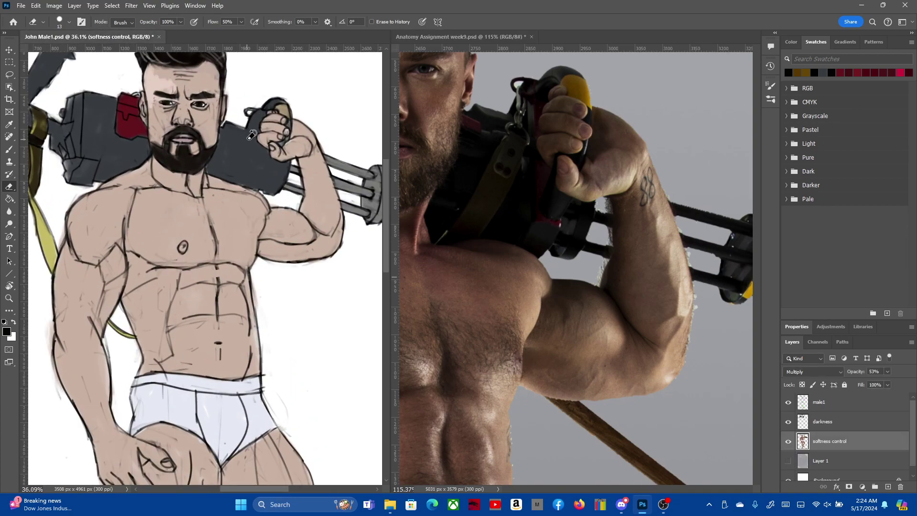
pyautogui.scroll(-3, 227, 123)
pyautogui.click(21, 5)
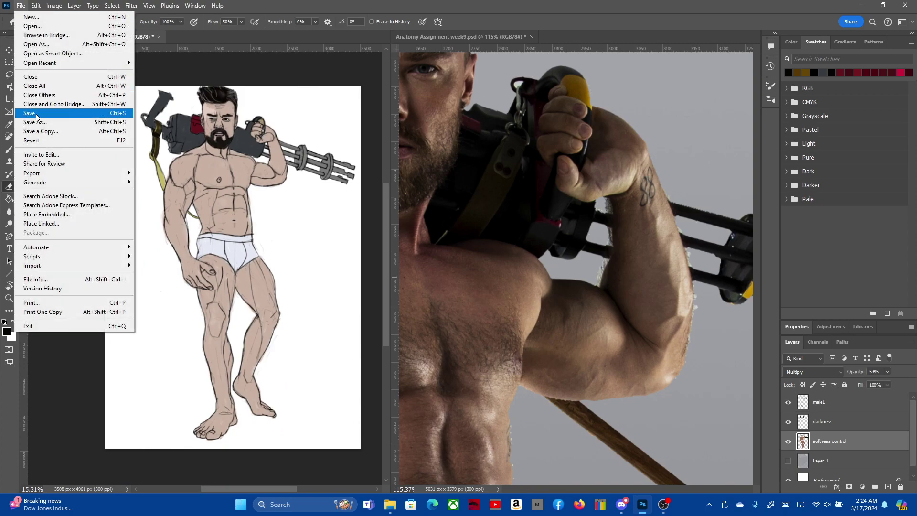
pyautogui.click(36, 113)
# Sample a skin tone from the reference arm and join the inner forearm line to the bicep
pyautogui.scroll(1, 290, 129)
pyautogui.scroll(2, 290, 129)
pyautogui.scroll(2, 250, 119)
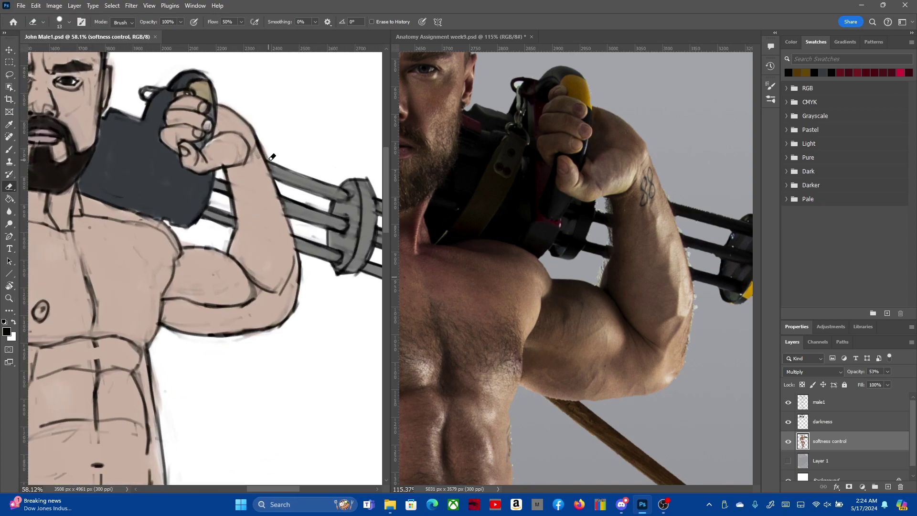
pyautogui.press('i')
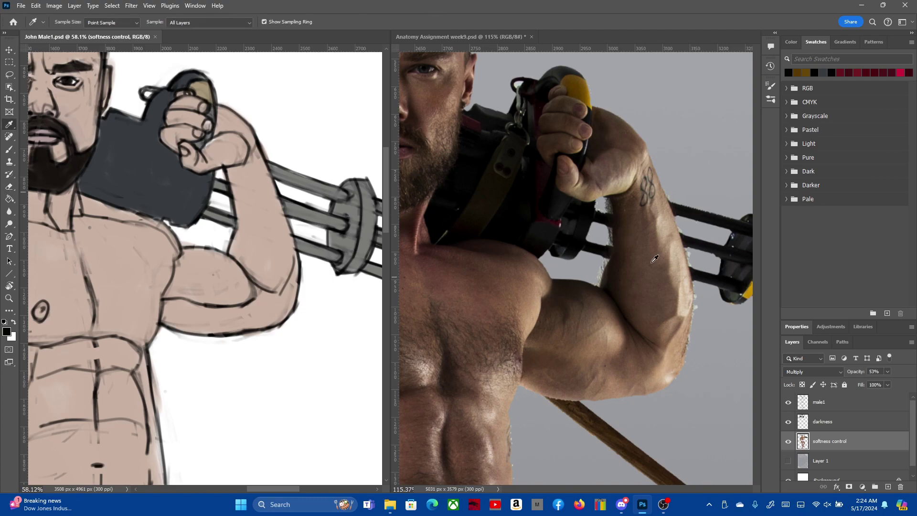
pyautogui.click(652, 262)
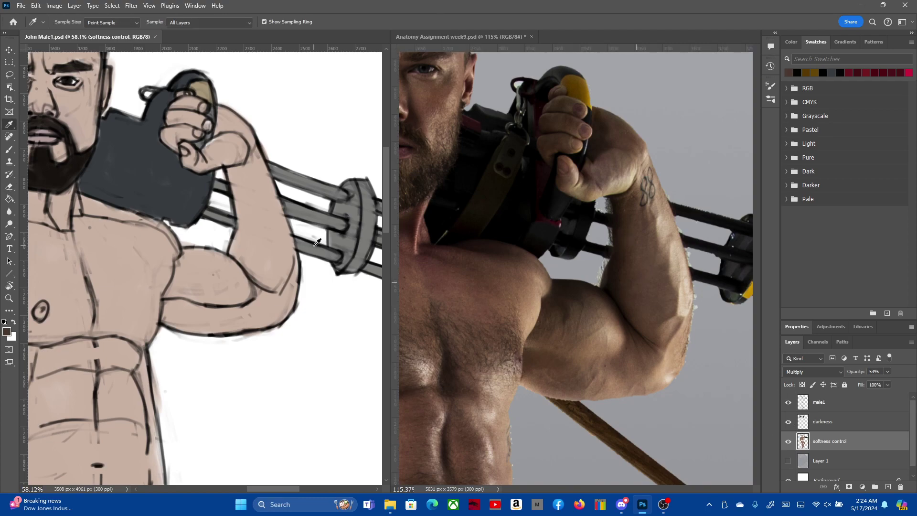
pyautogui.press('b')
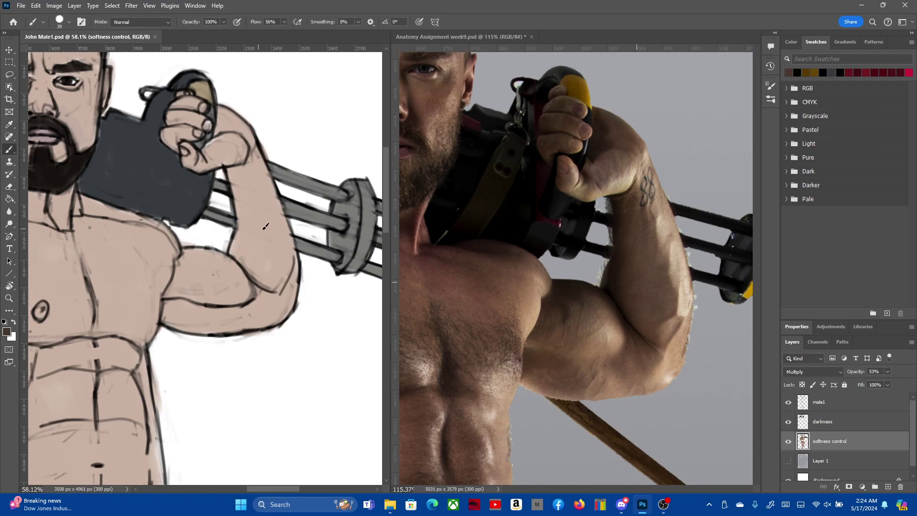
pyautogui.moveTo(236, 234); pyautogui.dragTo(231, 252)
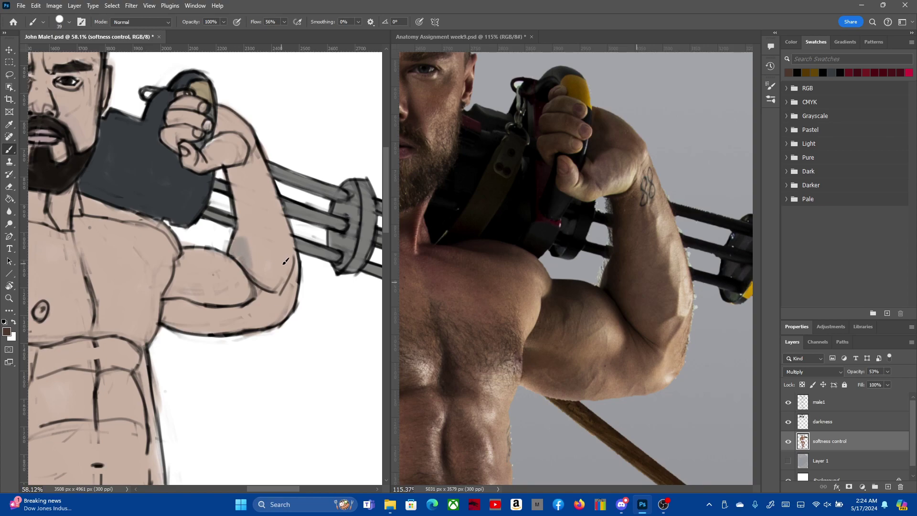
# On the darkness layer, shade the inner elbow and upper forearm with a sampled skin shade
pyautogui.click(870, 424)
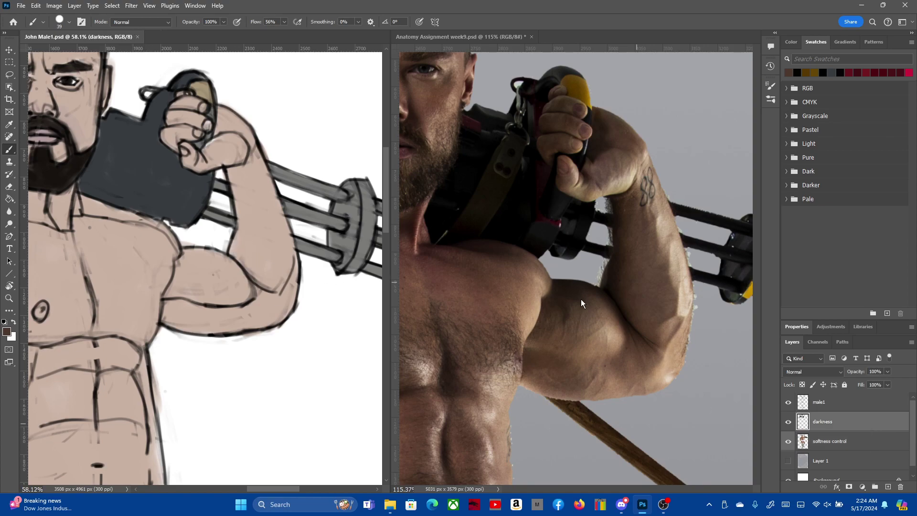
pyautogui.press('i')
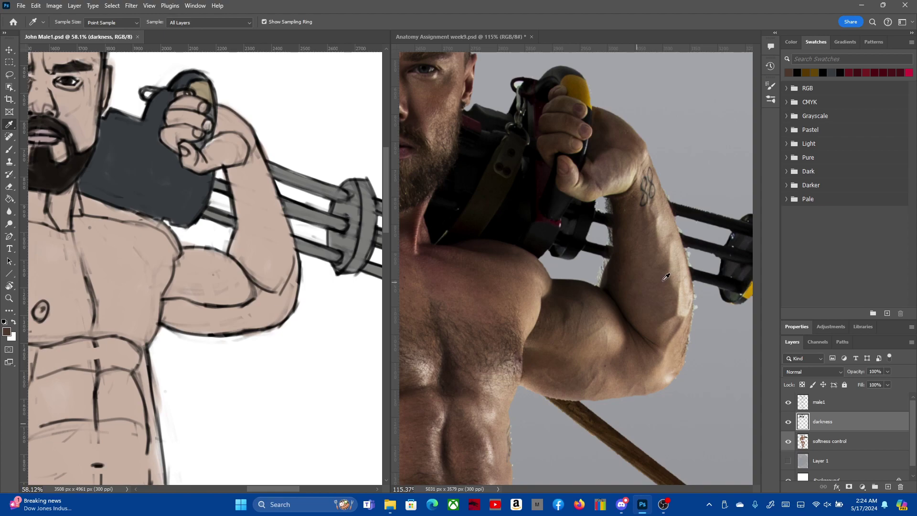
pyautogui.click(667, 278)
pyautogui.press('b')
pyautogui.rightClick(286, 206)
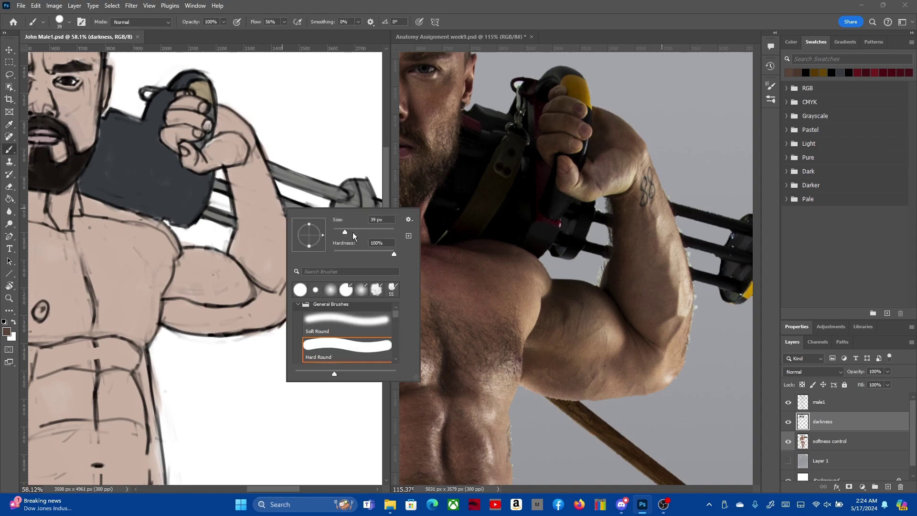
pyautogui.click(179, 37)
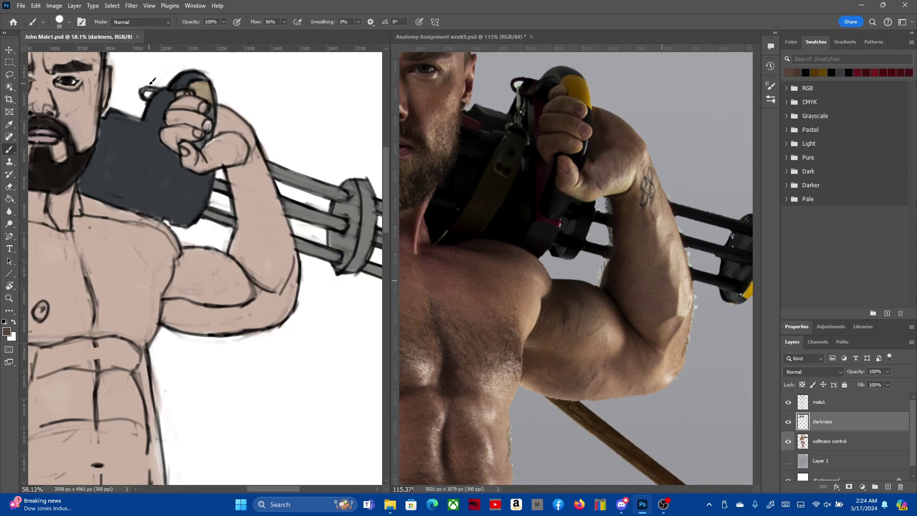
pyautogui.moveTo(252, 250)
pyautogui.mouseDown()
pyautogui.moveTo(255, 258)
pyautogui.moveTo(251, 215)
pyautogui.moveTo(275, 250)
pyautogui.moveTo(234, 221)
pyautogui.mouseUp()
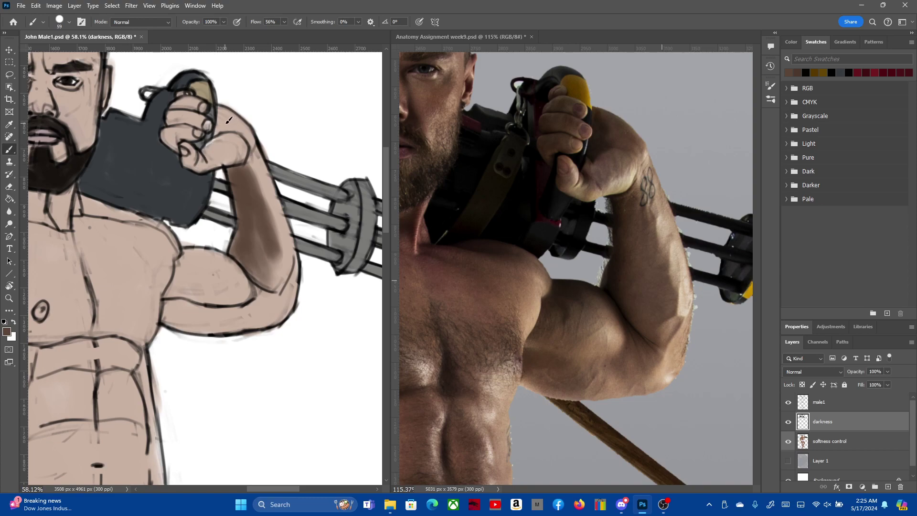
pyautogui.moveTo(225, 122)
pyautogui.mouseDown()
pyautogui.moveTo(243, 128)
pyautogui.moveTo(213, 136)
pyautogui.mouseUp()
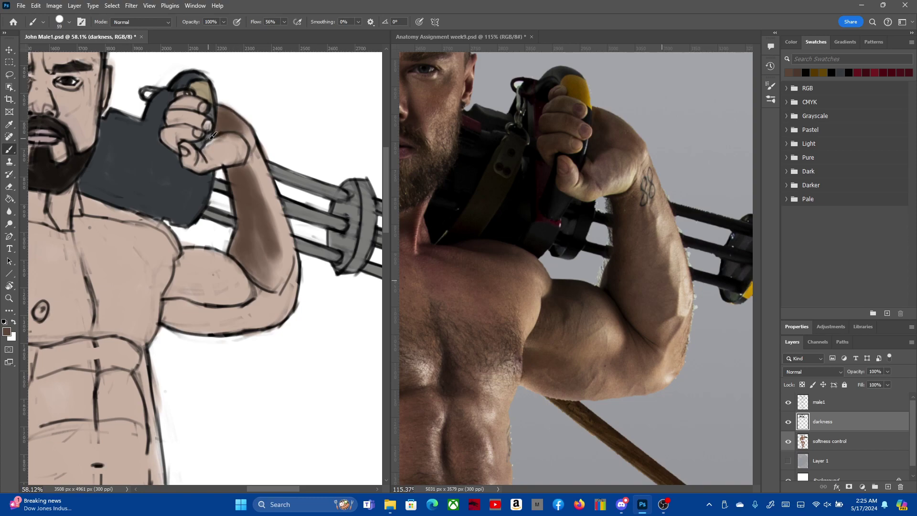
# Try a dark grey line between the knuckles, undo it, and adjust the brush size
pyautogui.press('i')
pyautogui.click(175, 176)
pyautogui.press('b')
pyautogui.moveTo(200, 143); pyautogui.dragTo(208, 138)
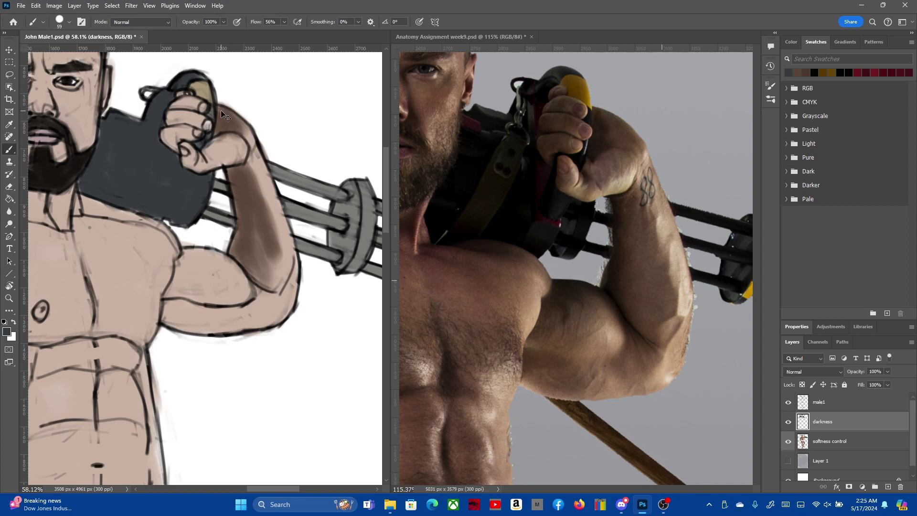
pyautogui.hotkey('ctrl', 'z')
pyautogui.rightClick(237, 128)
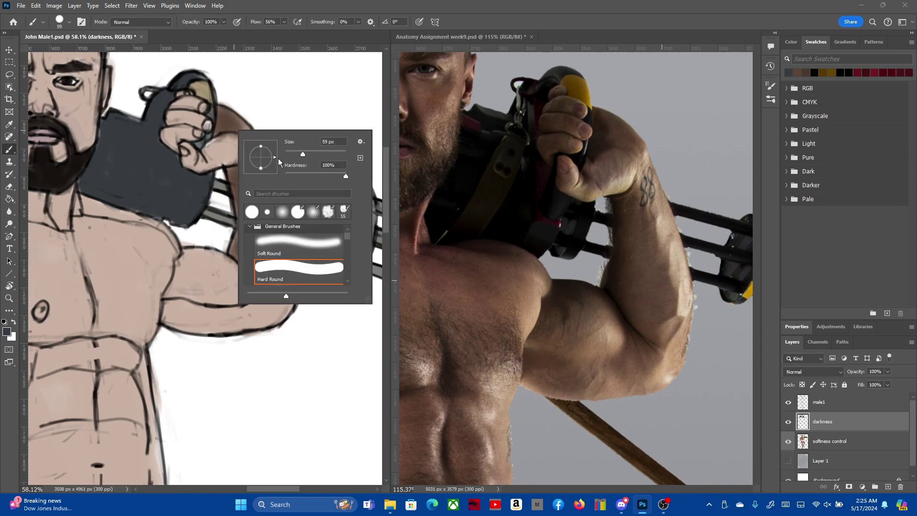
pyautogui.press('Return')
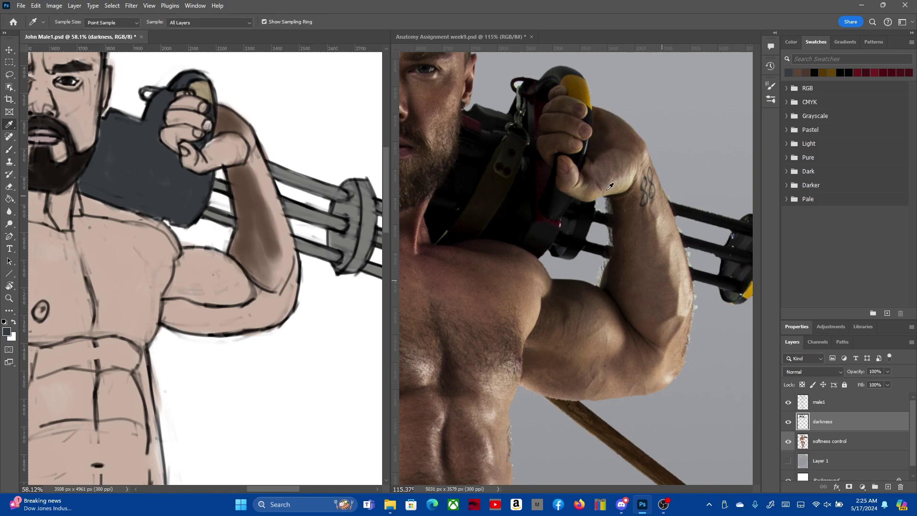
# Add faint skin-tone shading across the fingers, erasing the unwanted thumb stroke
pyautogui.keyDown('alt'); pyautogui.click(608, 159); pyautogui.keyUp('alt')
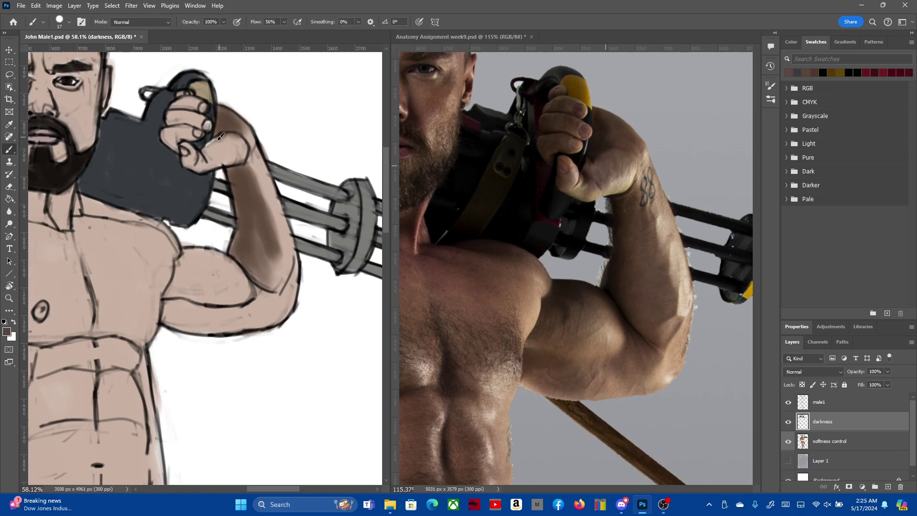
pyautogui.moveTo(220, 137); pyautogui.dragTo(209, 149)
pyautogui.press('e')
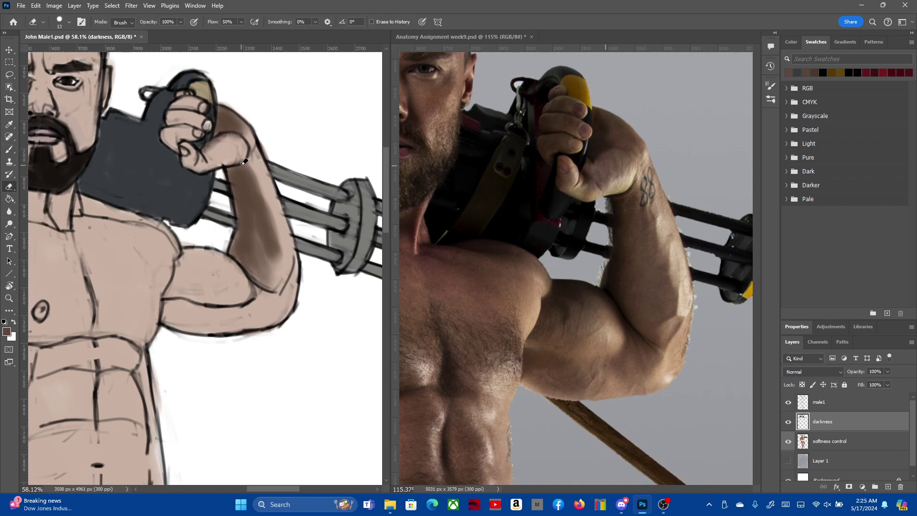
pyautogui.press('b')
pyautogui.moveTo(173, 140); pyautogui.dragTo(185, 135)
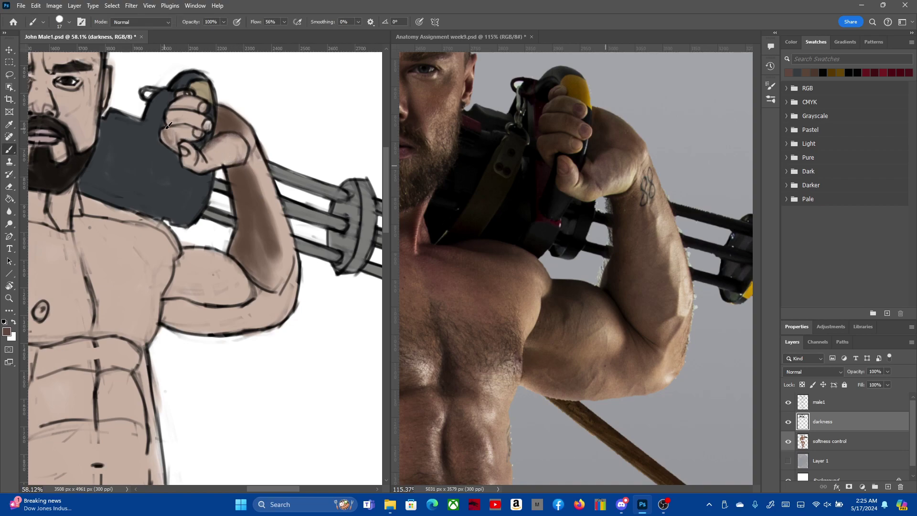
# With a 40 px brush, shade the gripping hand's fingers, knuckle and fingertips
pyautogui.rightClick(187, 120)
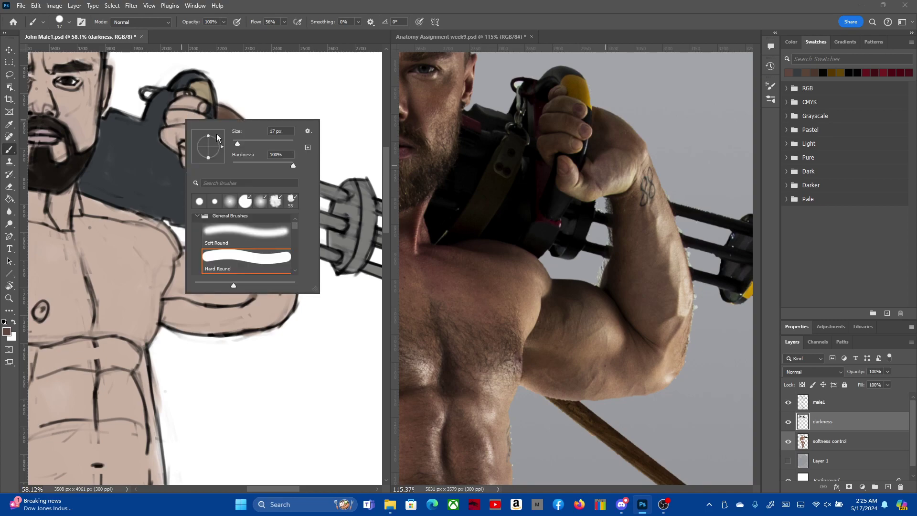
pyautogui.click(247, 144)
pyautogui.press('Return')
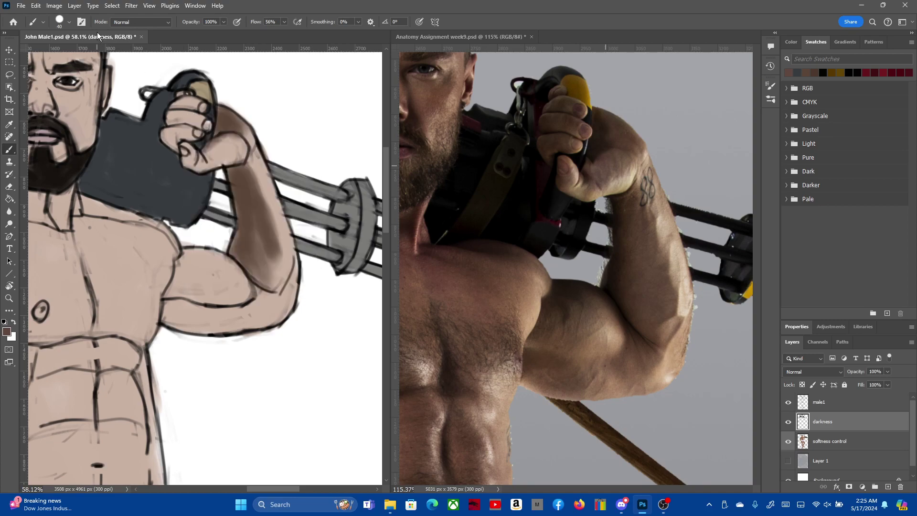
pyautogui.moveTo(161, 128); pyautogui.dragTo(188, 117)
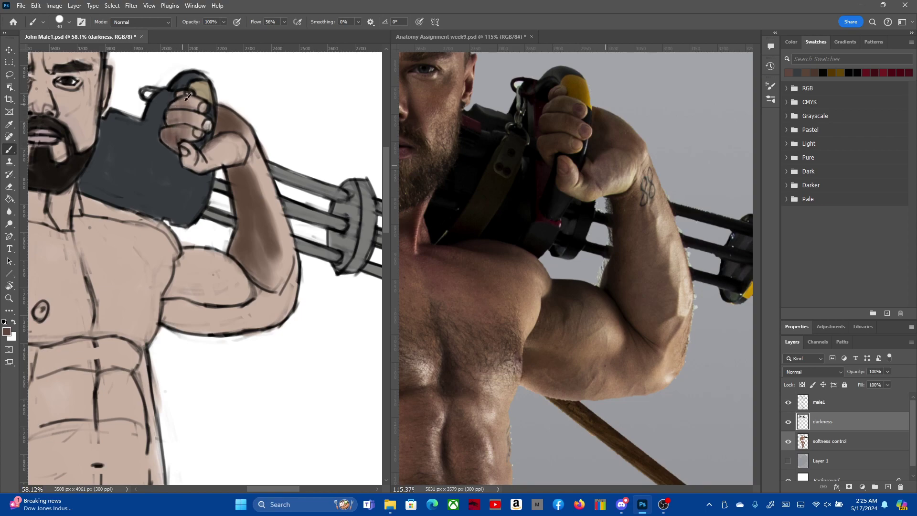
pyautogui.moveTo(187, 116)
pyautogui.mouseDown()
pyautogui.moveTo(183, 100)
pyautogui.moveTo(195, 100)
pyautogui.moveTo(194, 127)
pyautogui.mouseUp()
pyautogui.moveTo(201, 122); pyautogui.dragTo(192, 149)
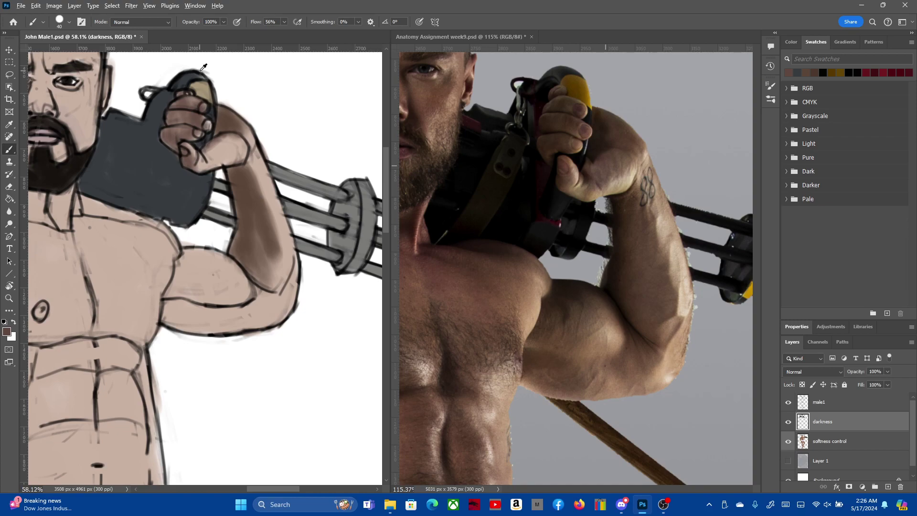
pyautogui.scroll(3, 204, 68)
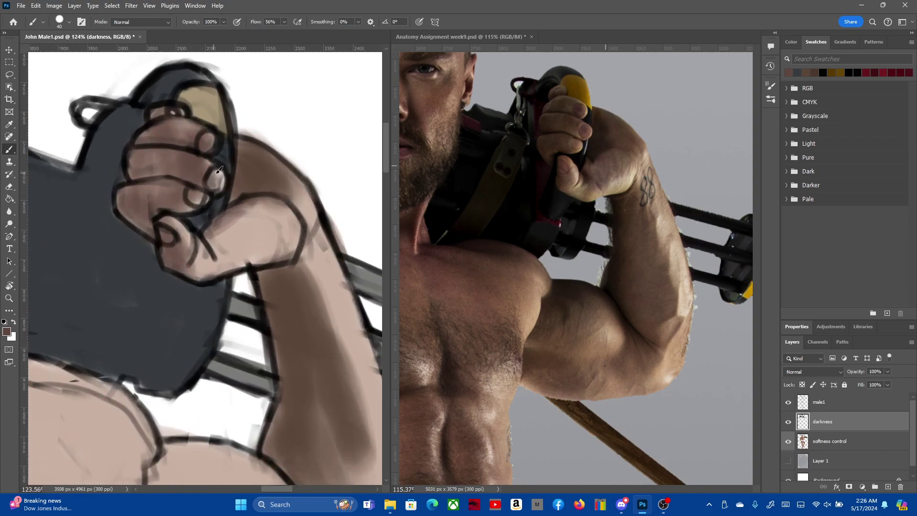
# Darken the fingernail and lighten the heavy fingertip outline on the softness control layer
pyautogui.moveTo(210, 166); pyautogui.dragTo(219, 184)
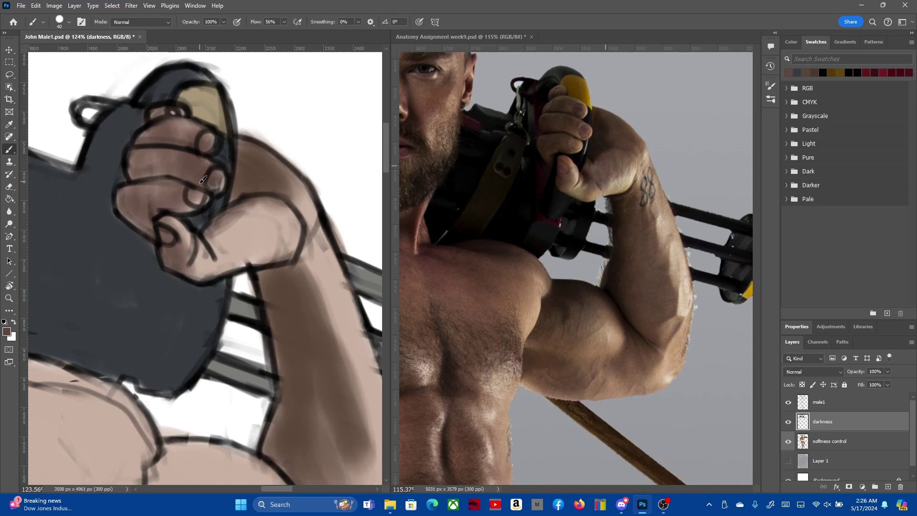
pyautogui.press('e')
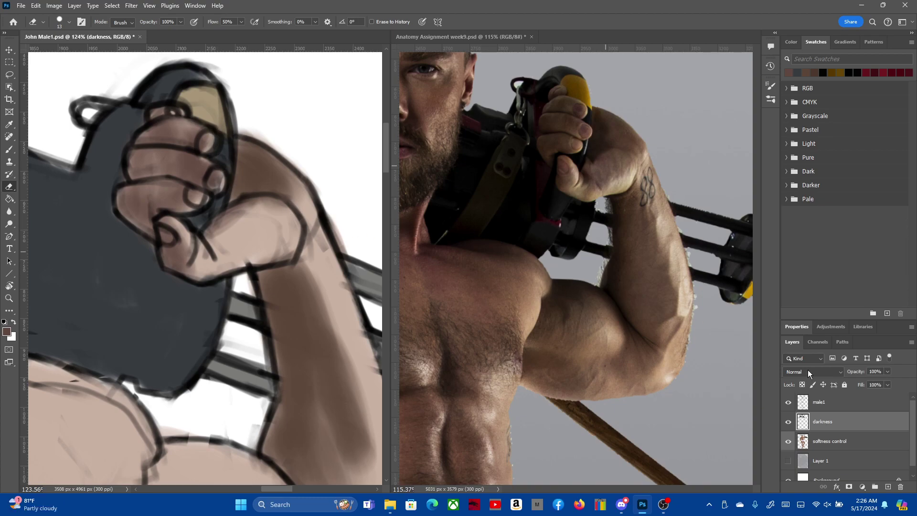
pyautogui.click(839, 402)
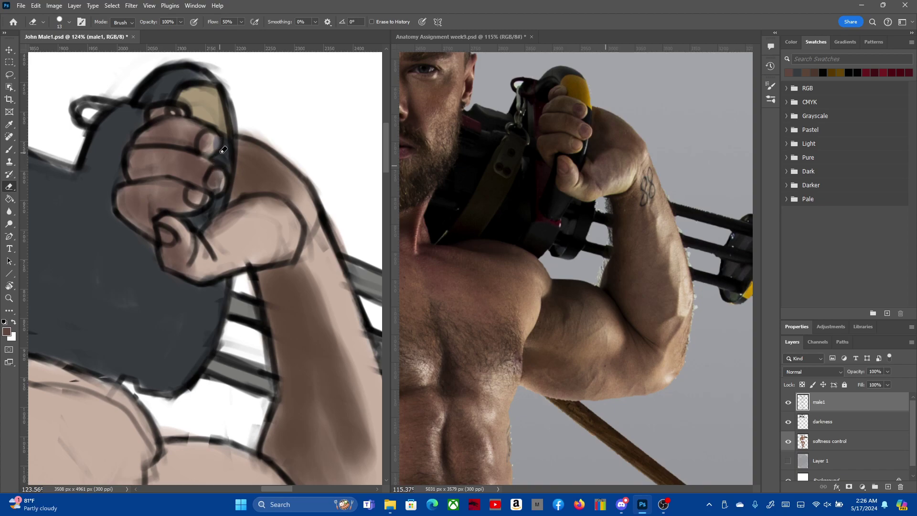
pyautogui.click(829, 423)
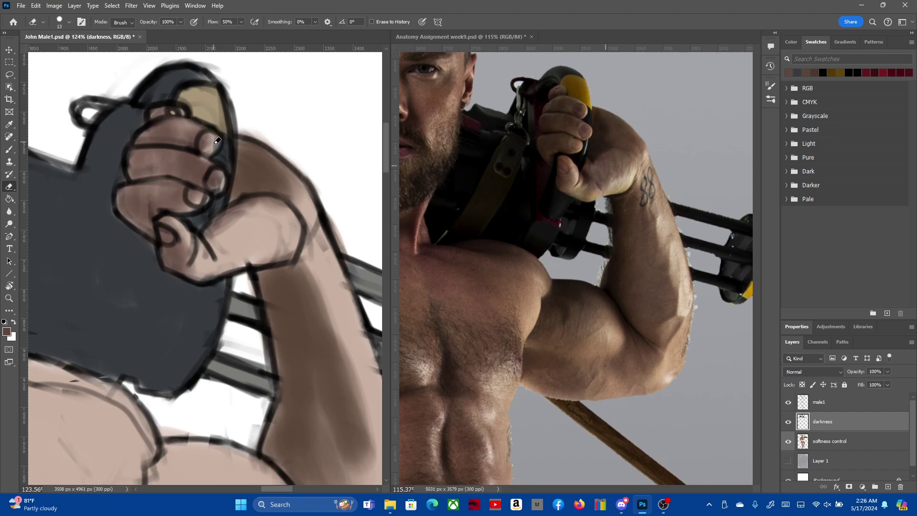
pyautogui.click(831, 439)
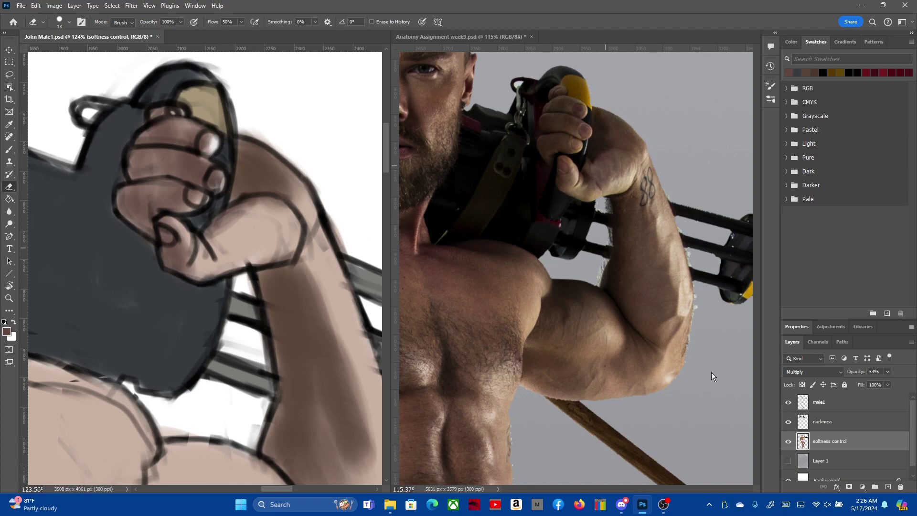
pyautogui.click(837, 423)
pyautogui.press('b')
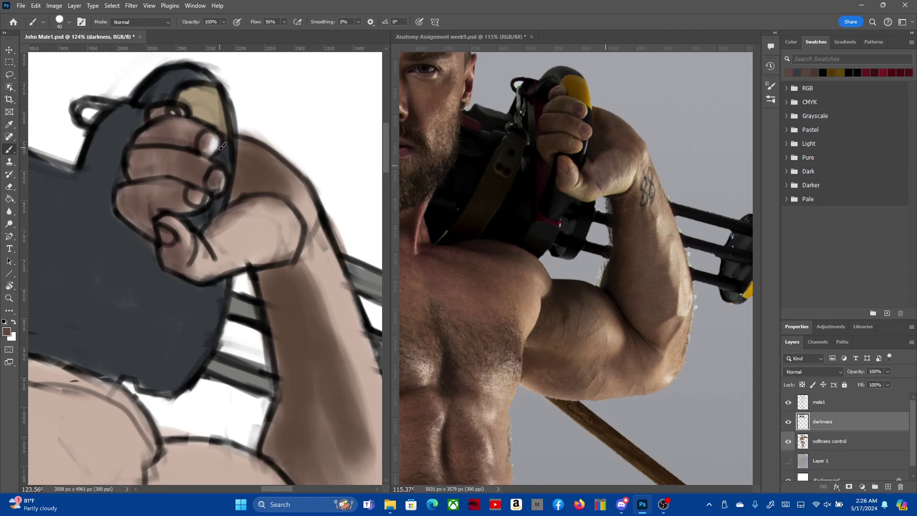
pyautogui.press('e')
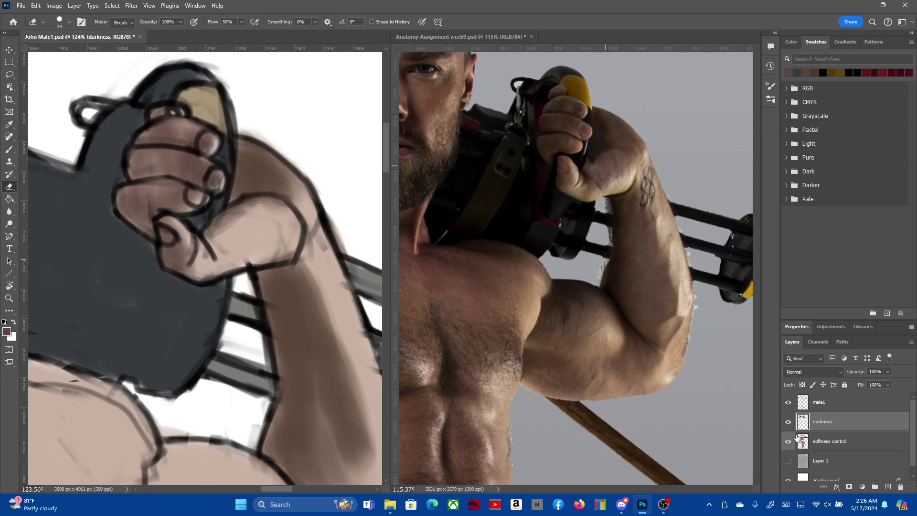
pyautogui.click(856, 441)
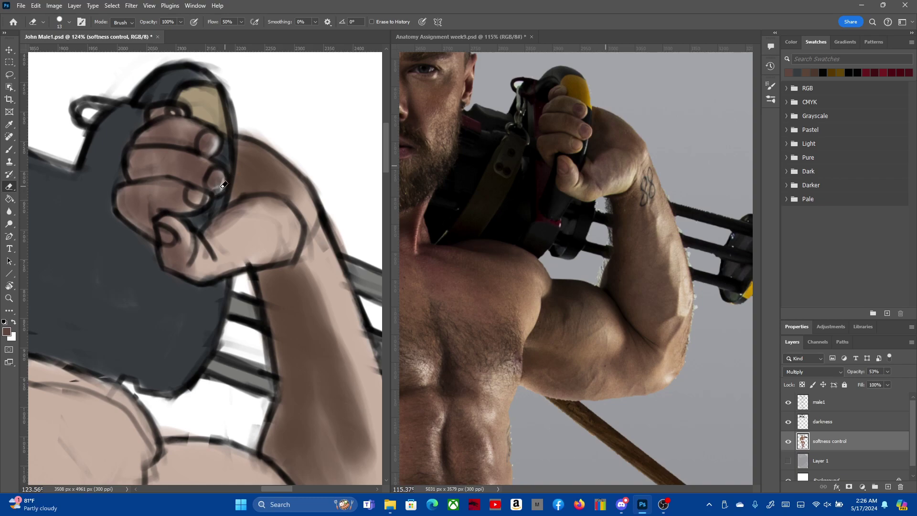
pyautogui.moveTo(221, 188); pyautogui.dragTo(227, 185)
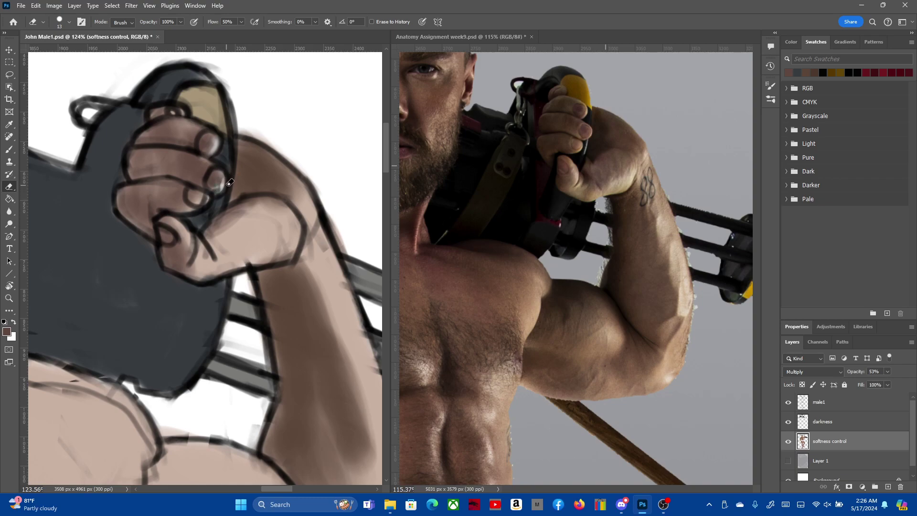
pyautogui.click(854, 426)
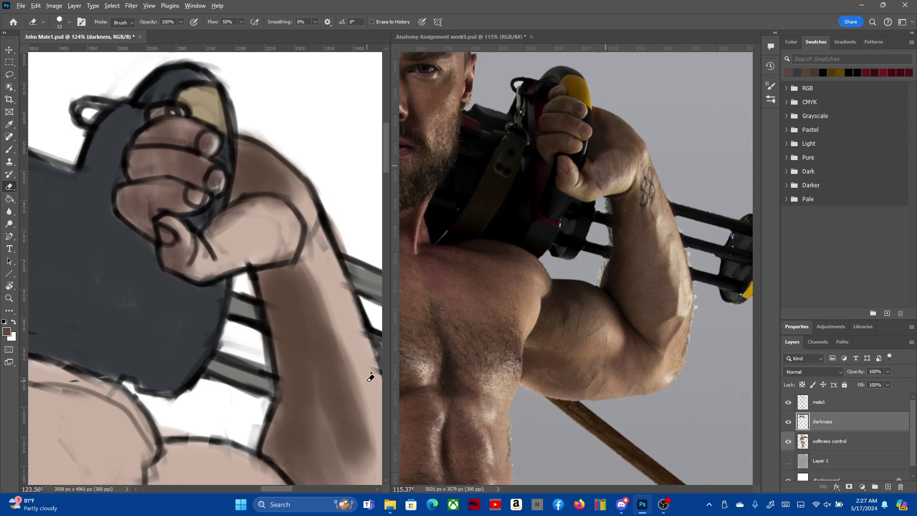
# Scroll over the whole illustration from head to feet to review the shading
pyautogui.scroll(-3, 330, 333)
pyautogui.scroll(-3, 294, 179)
pyautogui.scroll(-3, 308, 174)
pyautogui.scroll(2, 308, 174)
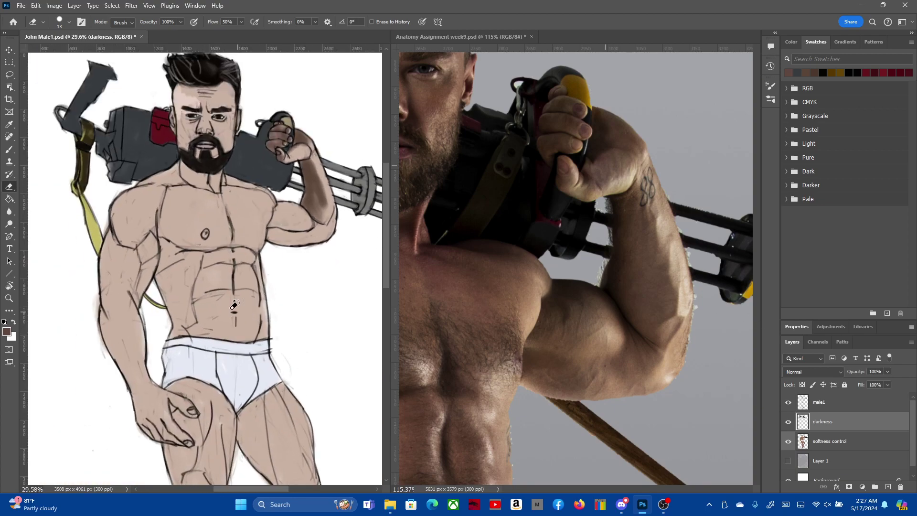
pyautogui.scroll(1, 309, 174)
pyautogui.scroll(-3, 476, 53)
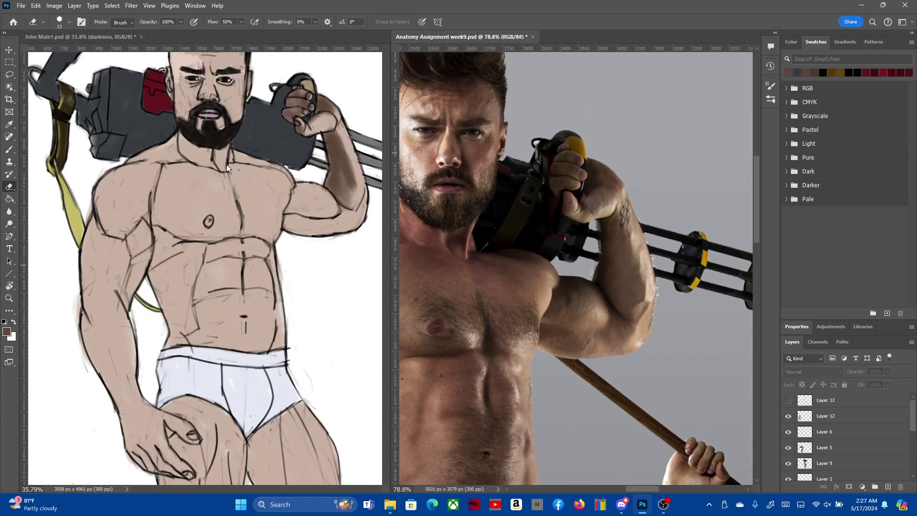
pyautogui.scroll(-2, 141, 150)
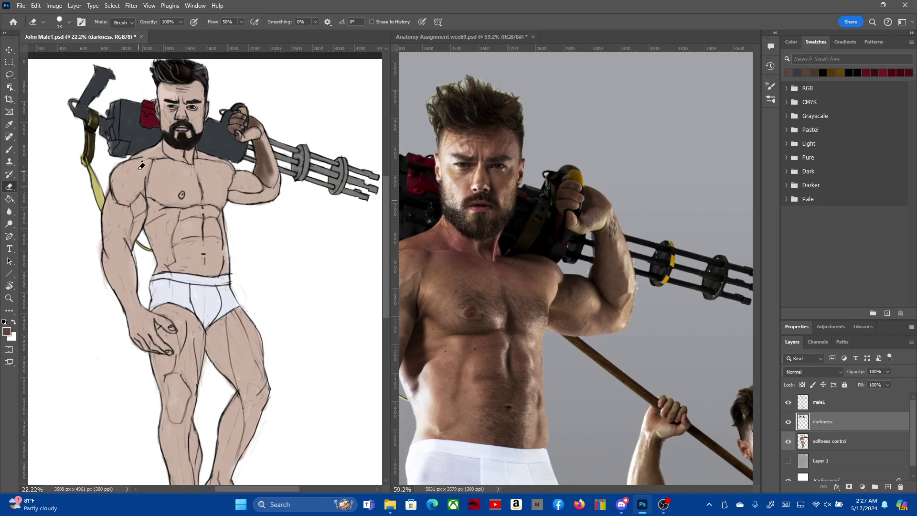
pyautogui.scroll(1, 192, 221)
pyautogui.scroll(-1, 200, 259)
pyautogui.scroll(-1, 191, 253)
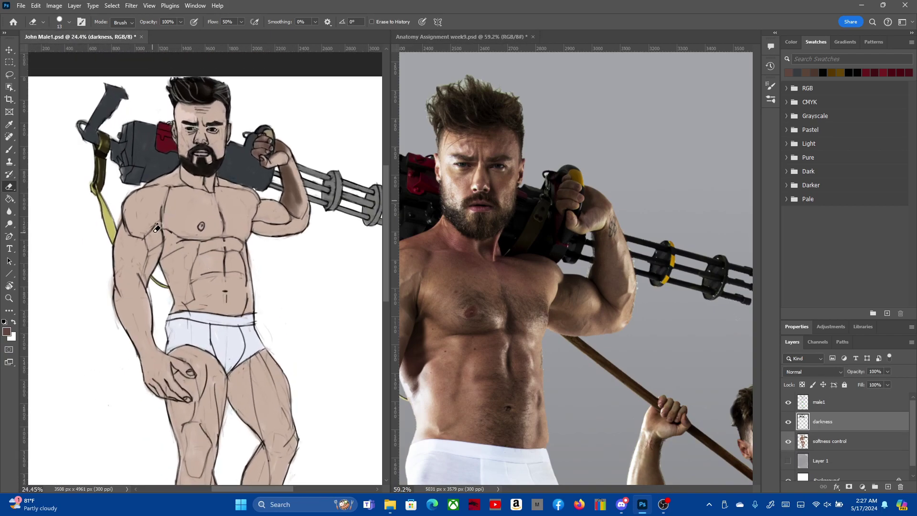
pyautogui.scroll(-1, 179, 198)
pyautogui.scroll(-1, 196, 169)
pyautogui.scroll(1, 200, 164)
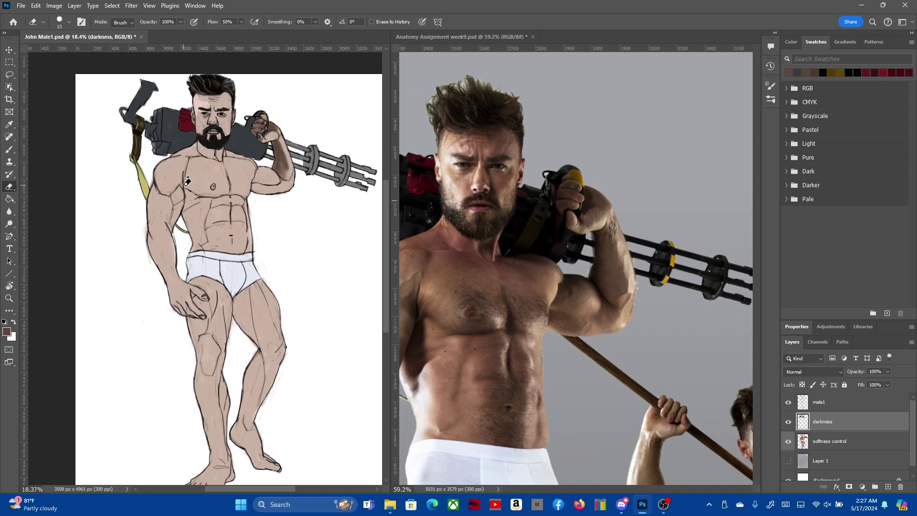
pyautogui.scroll(2, 191, 177)
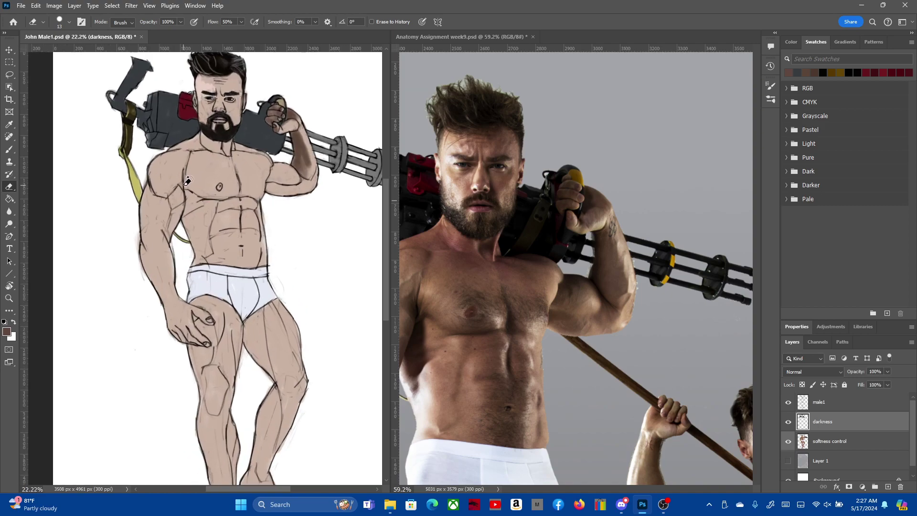
pyautogui.scroll(1, 188, 180)
pyautogui.scroll(1, 185, 173)
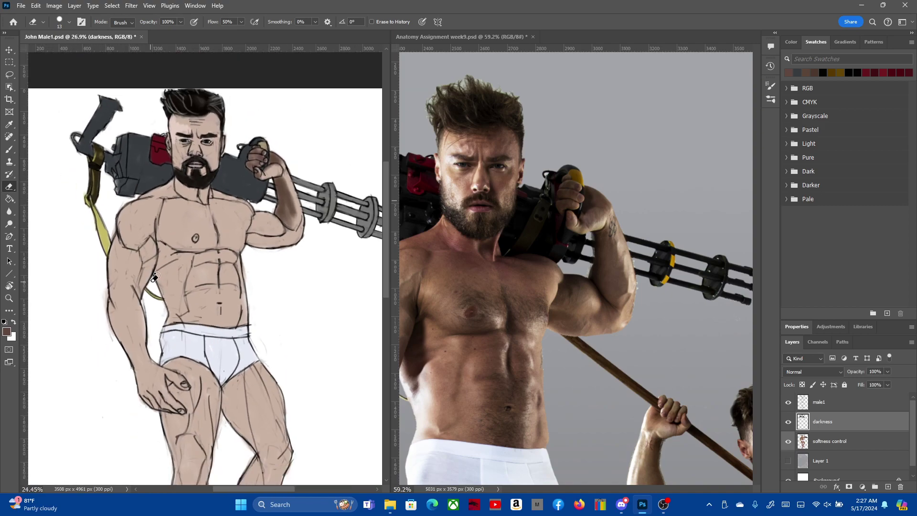
pyautogui.scroll(1, 181, 166)
pyautogui.scroll(1, 179, 167)
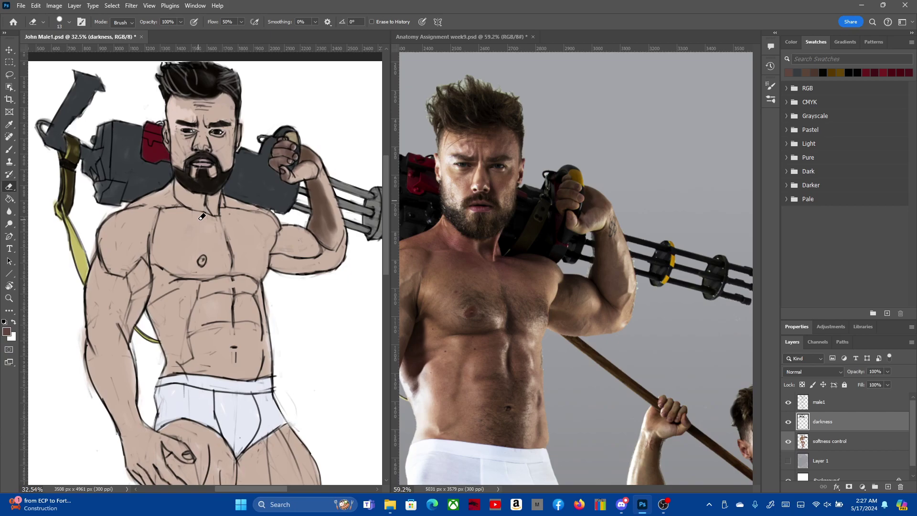
pyautogui.scroll(-3, 274, 161)
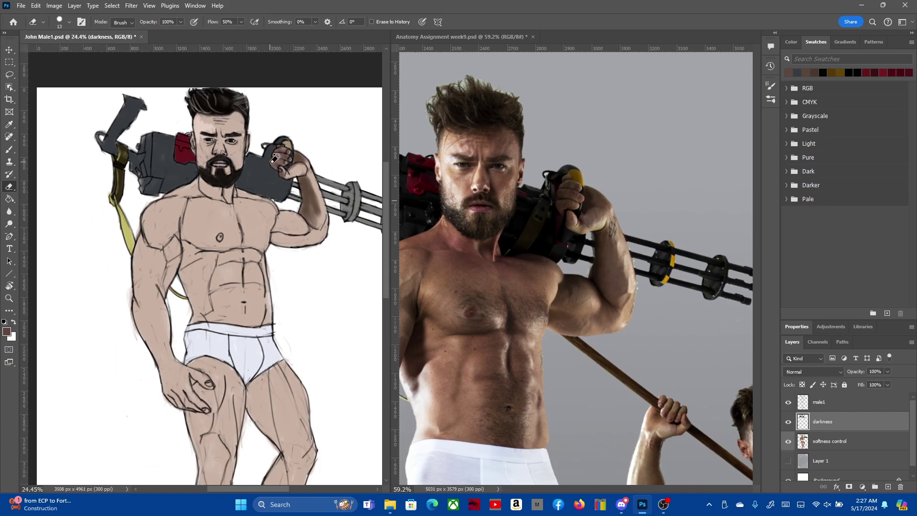
pyautogui.scroll(-6, 274, 161)
pyautogui.scroll(2, 196, 349)
pyautogui.scroll(3, 266, 436)
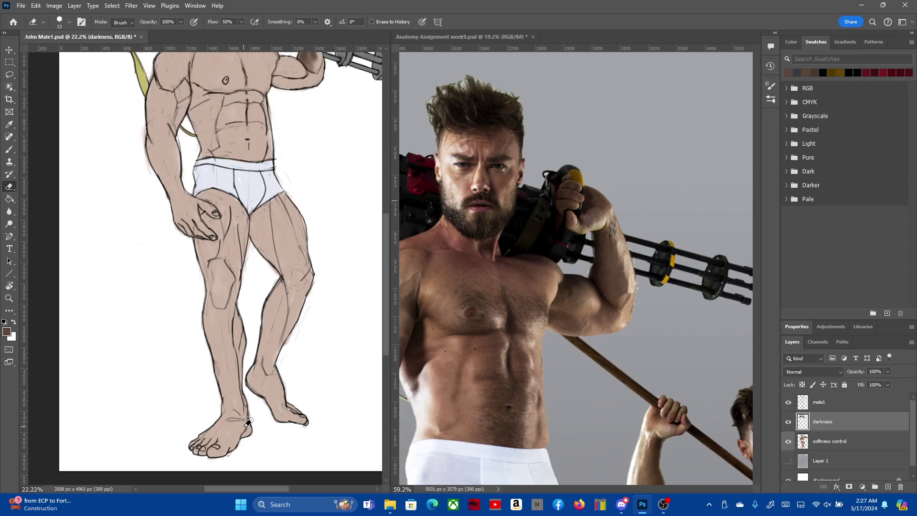
pyautogui.scroll(-3, 248, 422)
pyautogui.scroll(2, 176, 220)
pyautogui.scroll(2, 175, 220)
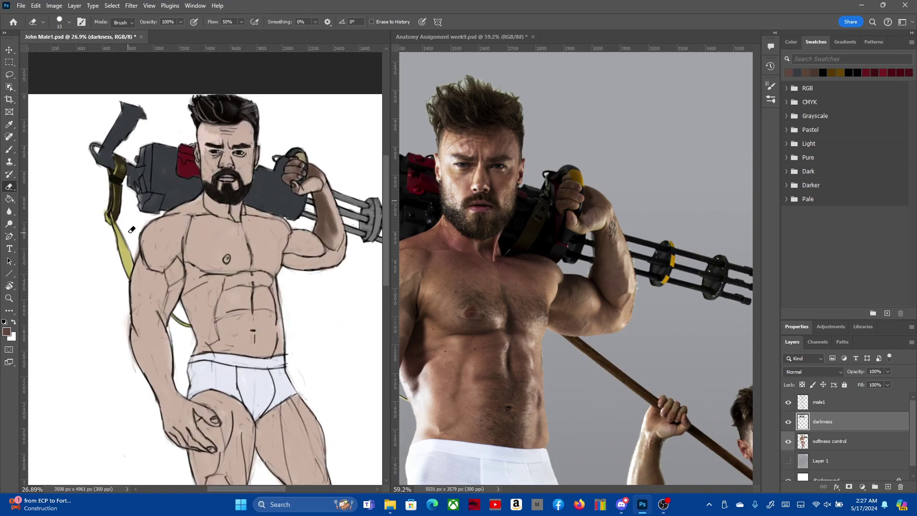
pyautogui.scroll(2, 317, 233)
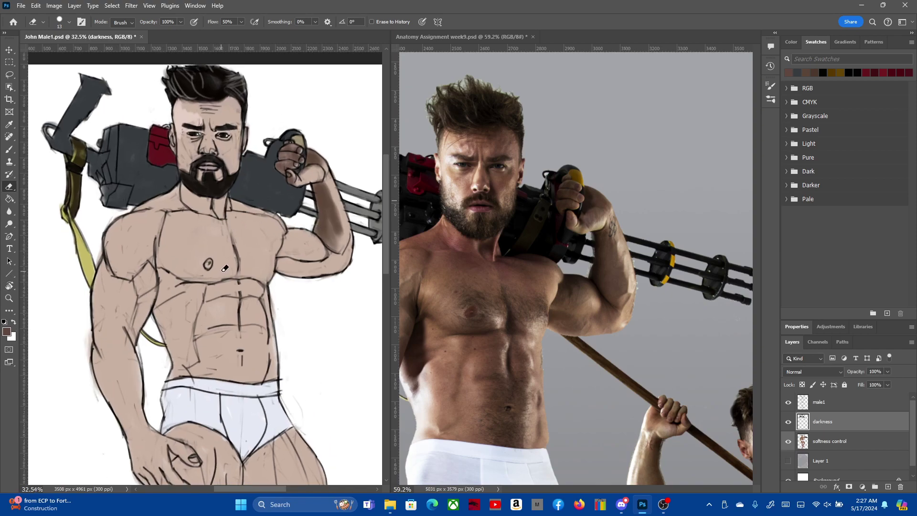
# Switch to the Brush, zoom the reference photo onto the chest, and toggle the darkness layer to compare
pyautogui.press('b')
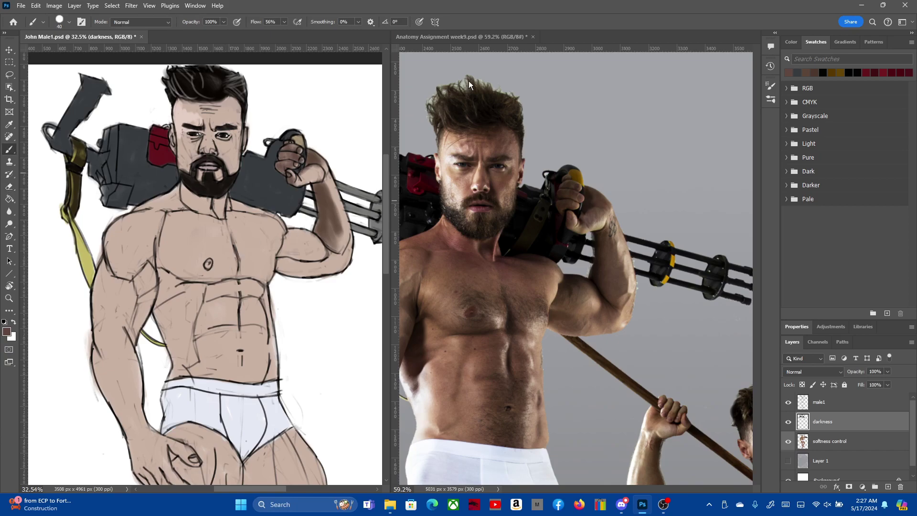
pyautogui.click(503, 34)
pyautogui.scroll(2, 508, 257)
pyautogui.scroll(2, 507, 257)
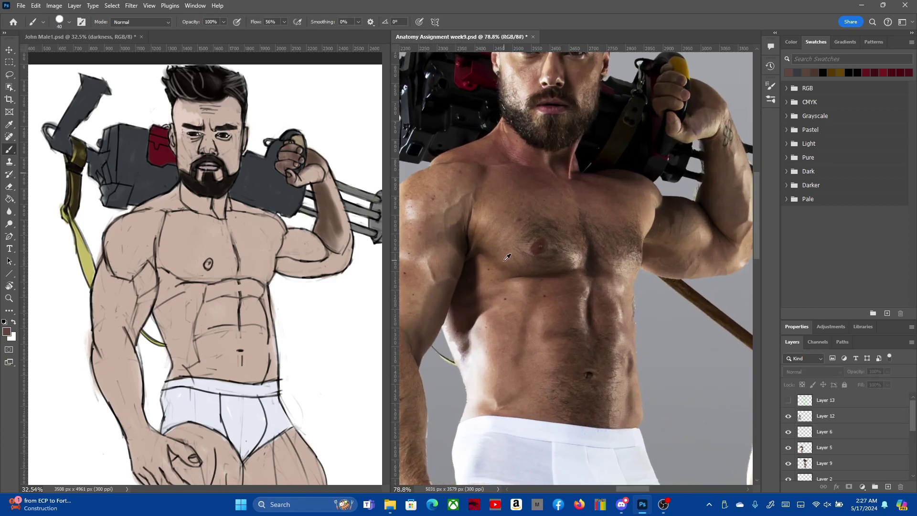
pyautogui.scroll(-1, 507, 257)
pyautogui.scroll(1, 507, 257)
pyautogui.click(64, 38)
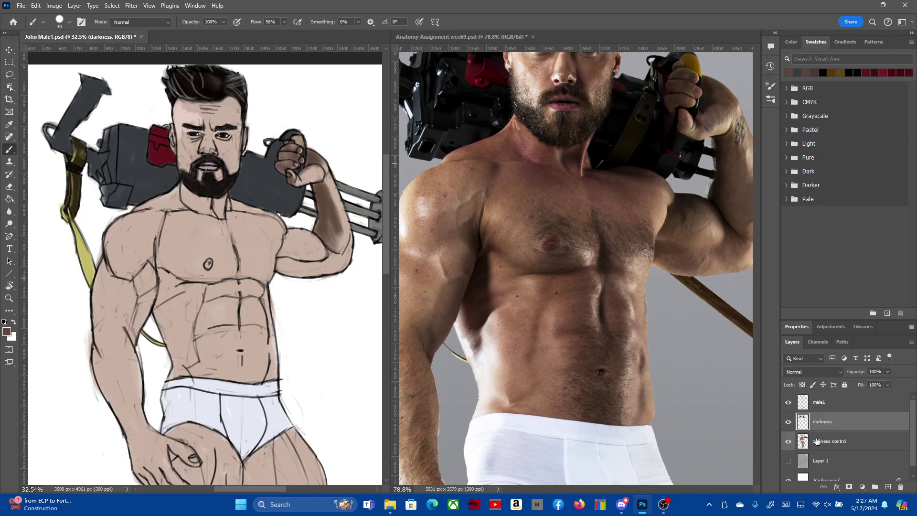
pyautogui.click(785, 423)
# Sample the brown skin tone from the reference chest and enlarge the brush
pyautogui.click(468, 195)
pyautogui.press('i')
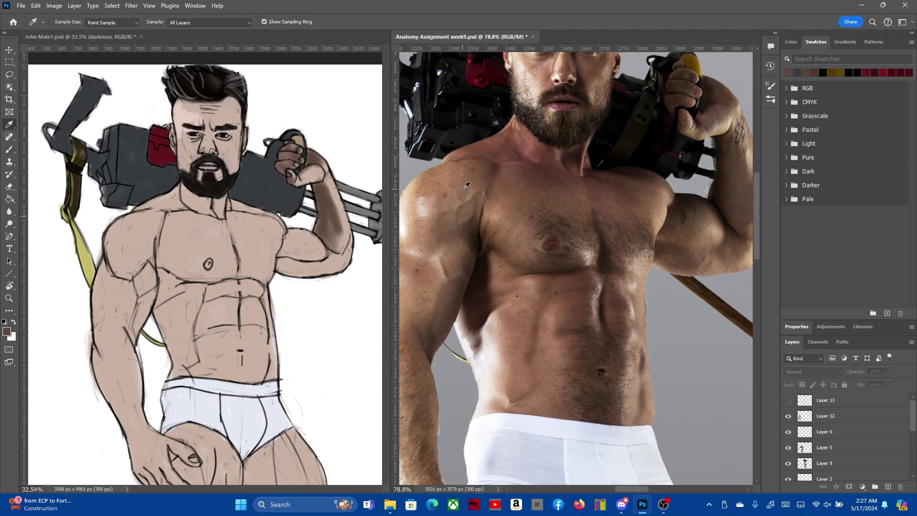
pyautogui.click(466, 185)
pyautogui.press('b')
pyautogui.click(208, 232)
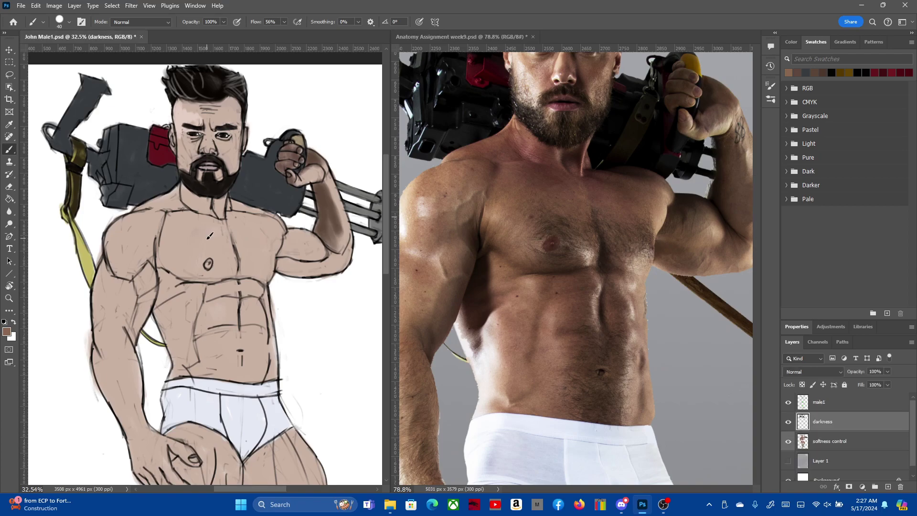
pyautogui.rightClick(193, 232)
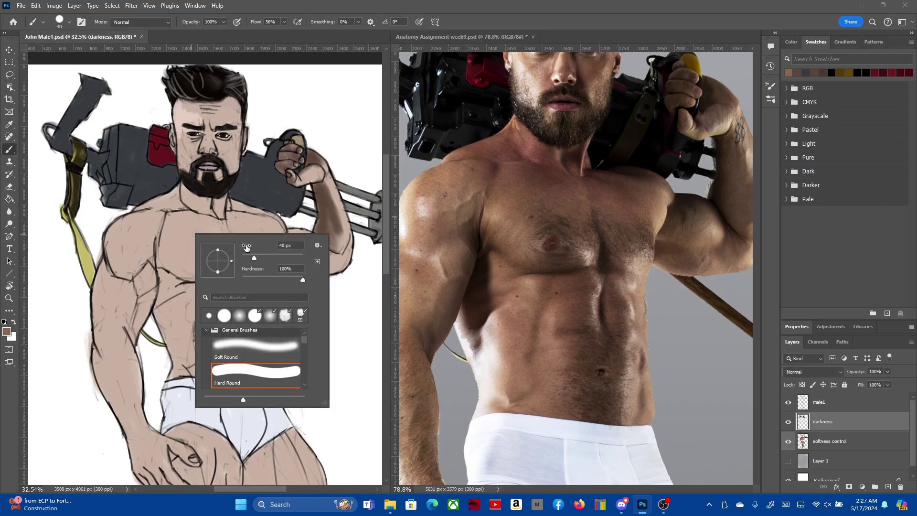
pyautogui.press('Escape')
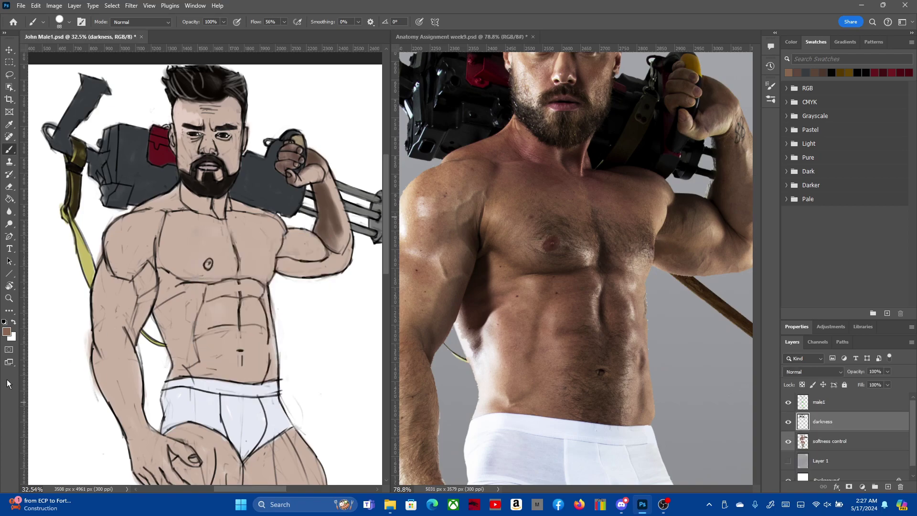
# Shade the left pectoral and the chest around the nipple, undoing a stray neck stroke
pyautogui.moveTo(182, 225)
pyautogui.mouseDown()
pyautogui.moveTo(171, 263)
pyautogui.moveTo(163, 244)
pyautogui.moveTo(197, 237)
pyautogui.moveTo(165, 215)
pyautogui.moveTo(196, 268)
pyautogui.moveTo(189, 277)
pyautogui.mouseUp()
pyautogui.rightClick(182, 212)
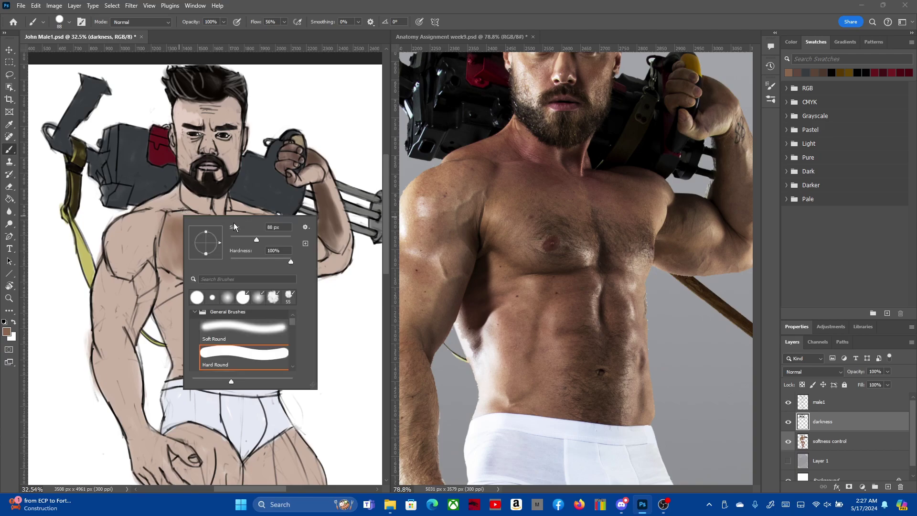
pyautogui.press('Return')
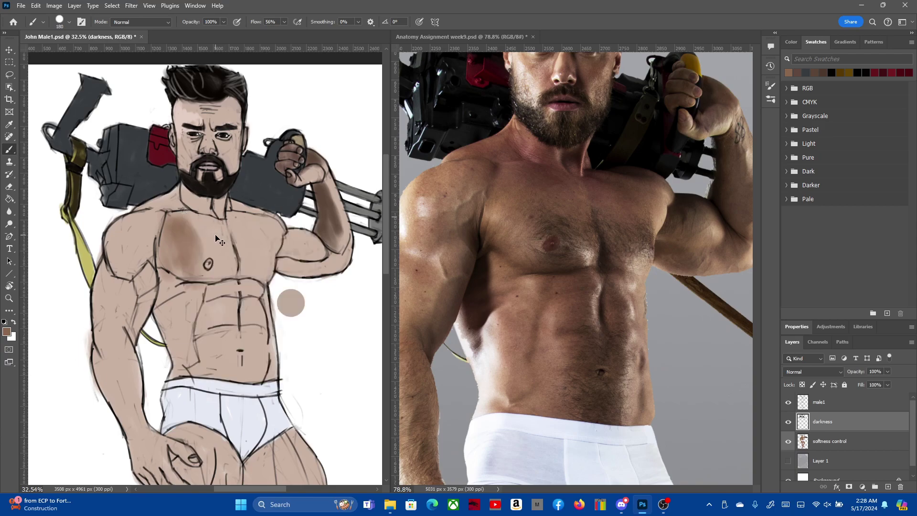
pyautogui.moveTo(215, 231)
pyautogui.mouseDown()
pyautogui.moveTo(216, 265)
pyautogui.moveTo(227, 209)
pyautogui.moveTo(173, 202)
pyautogui.moveTo(177, 210)
pyautogui.moveTo(195, 205)
pyautogui.moveTo(180, 229)
pyautogui.mouseUp()
pyautogui.hotkey('ctrl', 'z')
pyautogui.hotkey('ctrl', 'z')
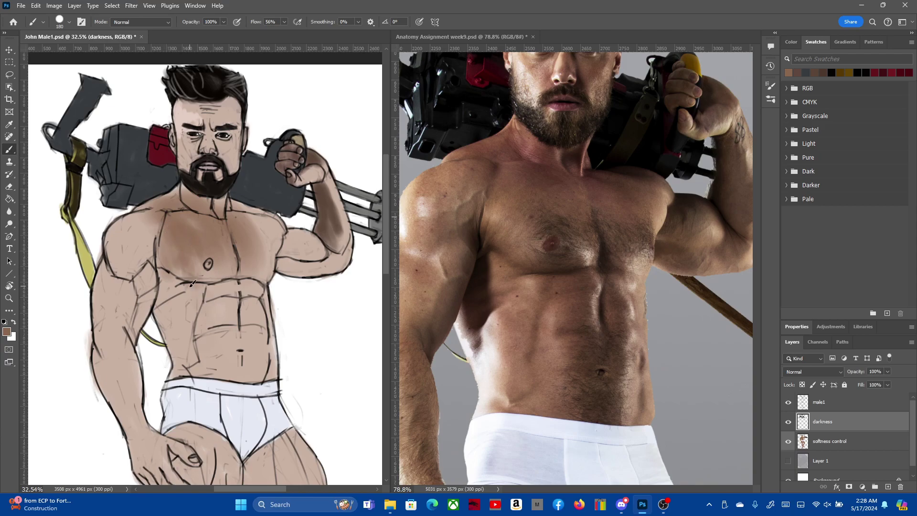
# Shade the abdomen, right pectoral, neck under the beard and the armpit
pyautogui.moveTo(191, 284)
pyautogui.mouseDown()
pyautogui.moveTo(172, 332)
pyautogui.moveTo(200, 337)
pyautogui.moveTo(197, 328)
pyautogui.moveTo(210, 373)
pyautogui.mouseUp()
pyautogui.moveTo(215, 296); pyautogui.dragTo(234, 372)
pyautogui.moveTo(220, 277)
pyautogui.mouseDown()
pyautogui.moveTo(249, 367)
pyautogui.moveTo(248, 303)
pyautogui.moveTo(267, 377)
pyautogui.mouseUp()
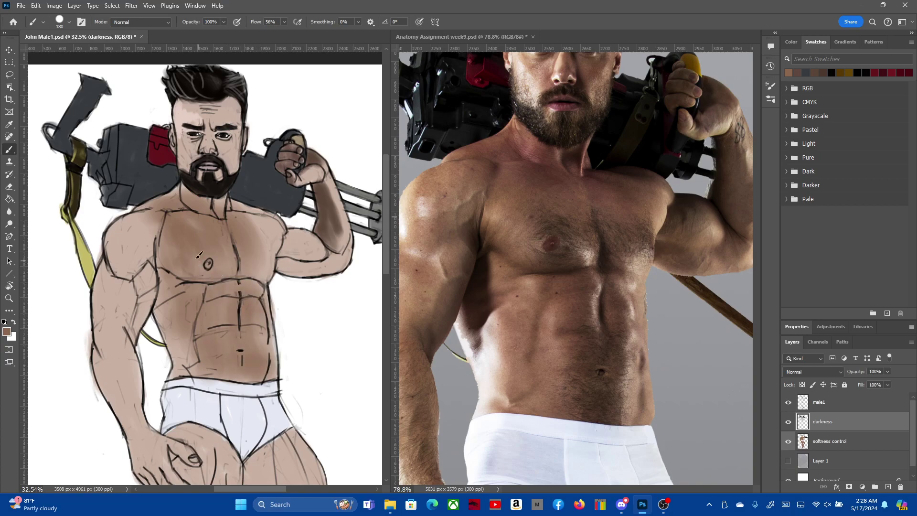
pyautogui.moveTo(258, 232)
pyautogui.mouseDown()
pyautogui.moveTo(243, 213)
pyautogui.moveTo(255, 252)
pyautogui.mouseUp()
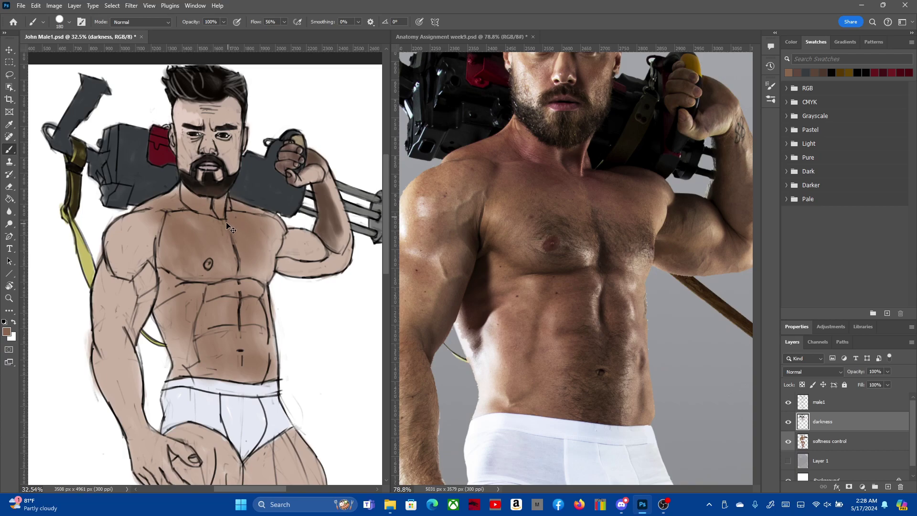
pyautogui.moveTo(205, 206); pyautogui.dragTo(235, 196)
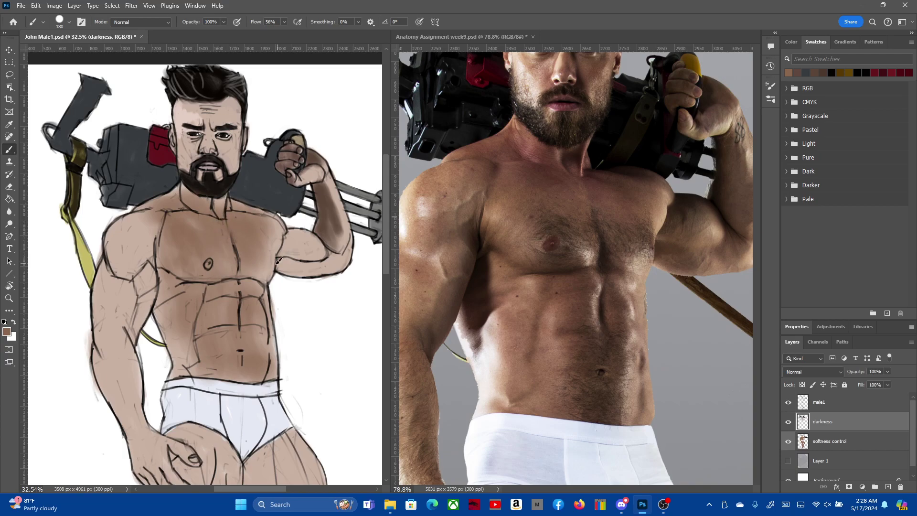
pyautogui.moveTo(293, 252)
pyautogui.mouseDown()
pyautogui.moveTo(269, 235)
pyautogui.moveTo(295, 256)
pyautogui.mouseUp()
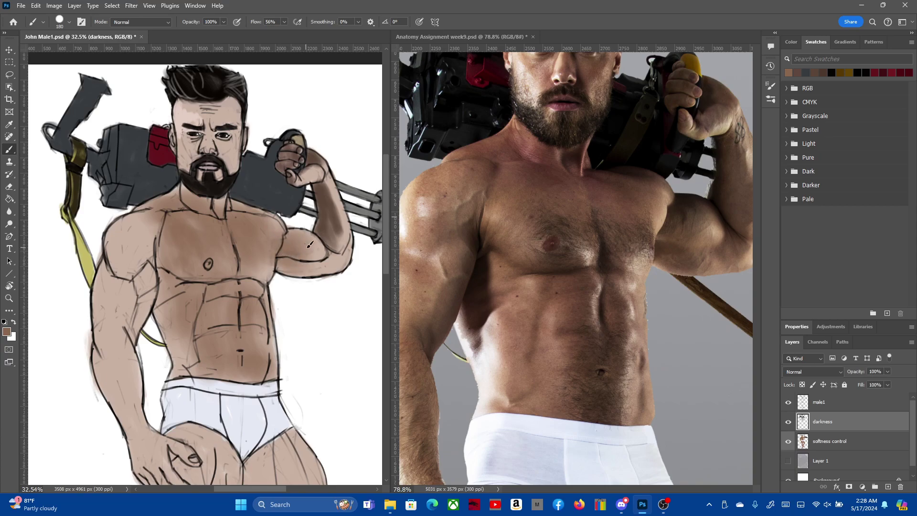
# Undo a stray elbow dab and reduce the brush size to 73 px
pyautogui.click(336, 253)
pyautogui.hotkey('ctrl', 'z')
pyautogui.rightClick(289, 245)
pyautogui.moveTo(364, 272); pyautogui.dragTo(359, 272)
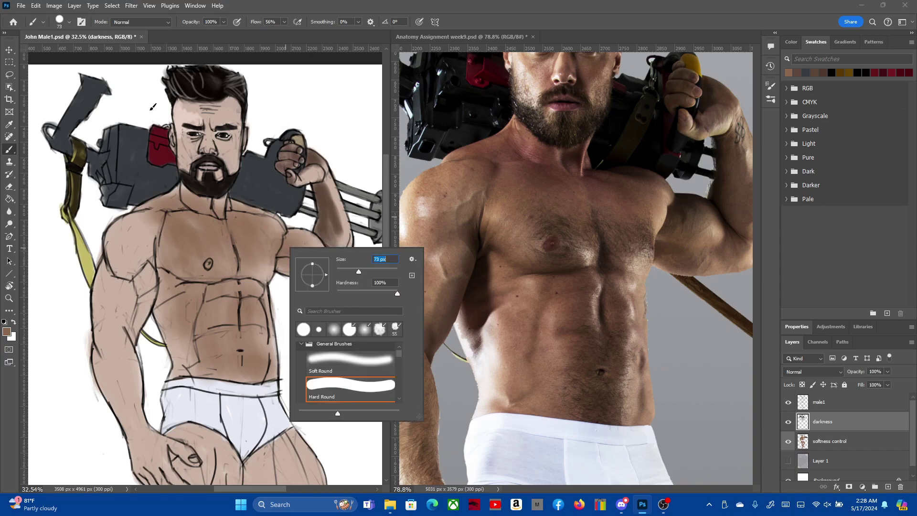
pyautogui.click(117, 36)
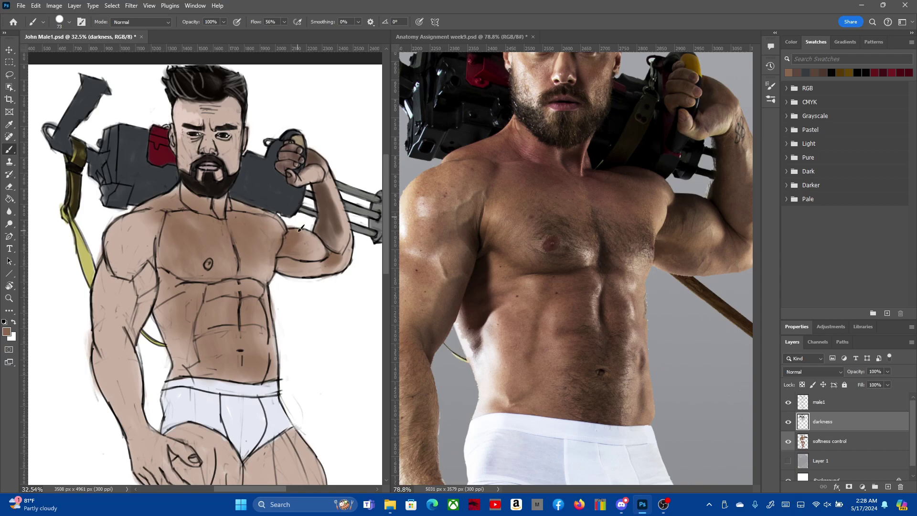
pyautogui.press('e')
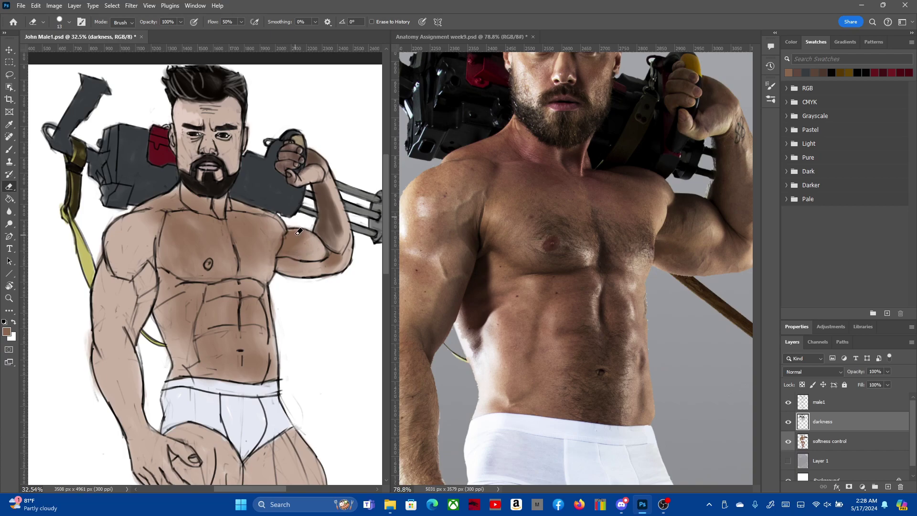
pyautogui.press('b')
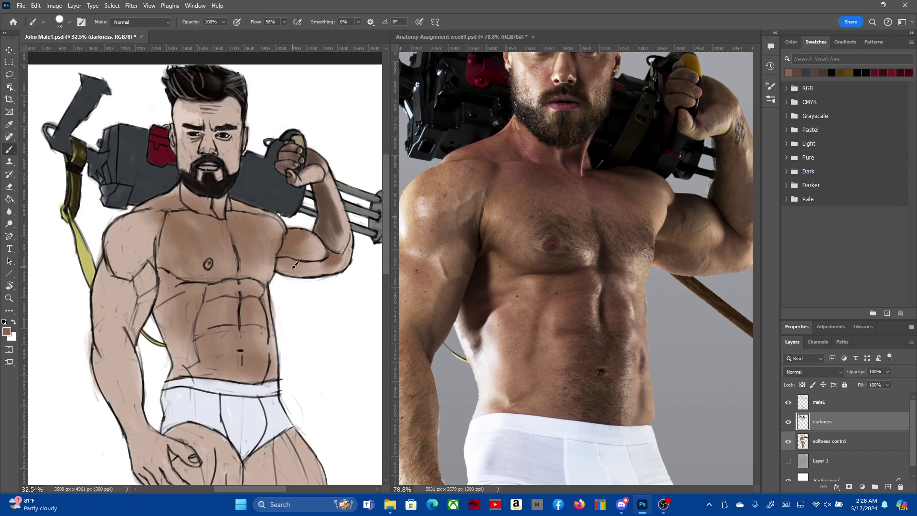
# Shade beneath the raised arm's bicep and darken the abdomen midline around the navel
pyautogui.moveTo(285, 259); pyautogui.dragTo(286, 263)
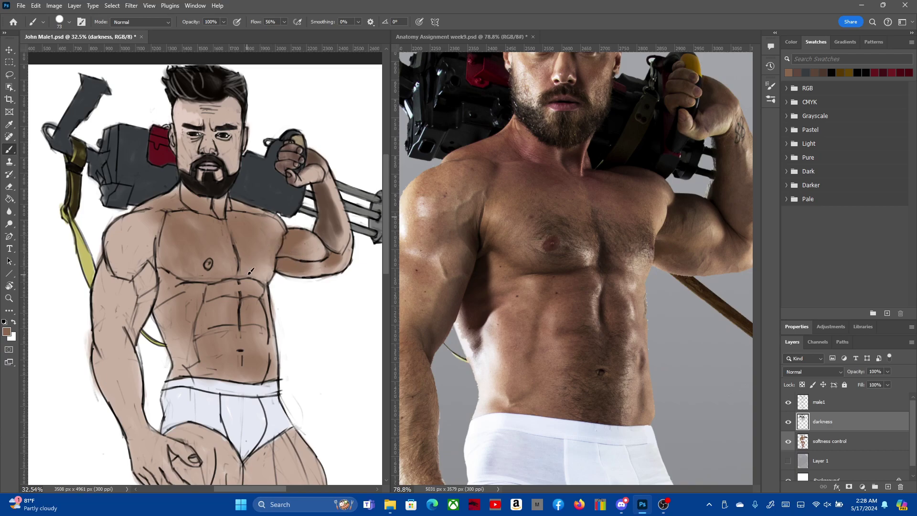
pyautogui.moveTo(248, 311); pyautogui.dragTo(247, 356)
pyautogui.moveTo(246, 289); pyautogui.dragTo(244, 360)
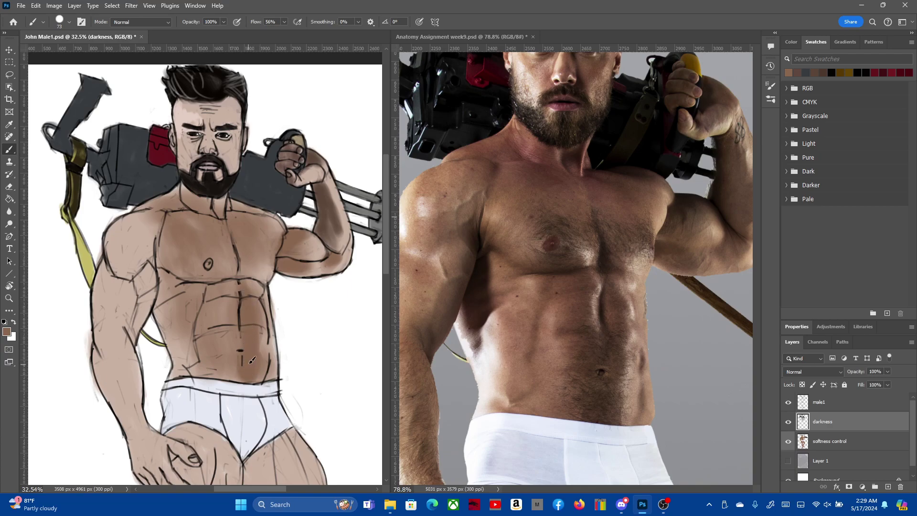
pyautogui.moveTo(246, 358)
pyautogui.mouseDown()
pyautogui.moveTo(236, 362)
pyautogui.moveTo(233, 318)
pyautogui.moveTo(230, 333)
pyautogui.moveTo(216, 286)
pyautogui.mouseUp()
# Darken the upper abdomen and upper chest toward the neck and right shoulder
pyautogui.moveTo(228, 316)
pyautogui.mouseDown()
pyautogui.moveTo(232, 287)
pyautogui.moveTo(222, 300)
pyautogui.moveTo(191, 280)
pyautogui.moveTo(226, 270)
pyautogui.moveTo(222, 258)
pyautogui.moveTo(245, 259)
pyautogui.moveTo(251, 275)
pyautogui.moveTo(266, 261)
pyautogui.mouseUp()
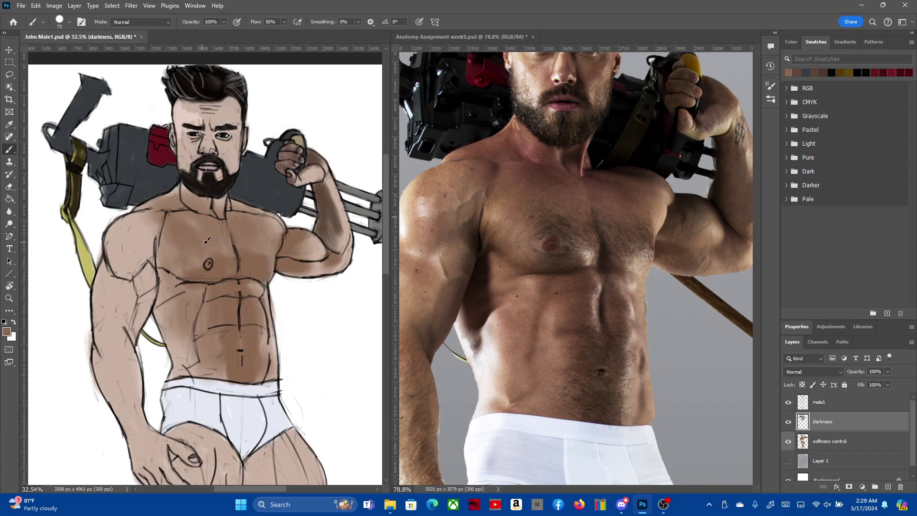
pyautogui.moveTo(211, 250)
pyautogui.mouseDown()
pyautogui.moveTo(218, 249)
pyautogui.moveTo(213, 215)
pyautogui.mouseUp()
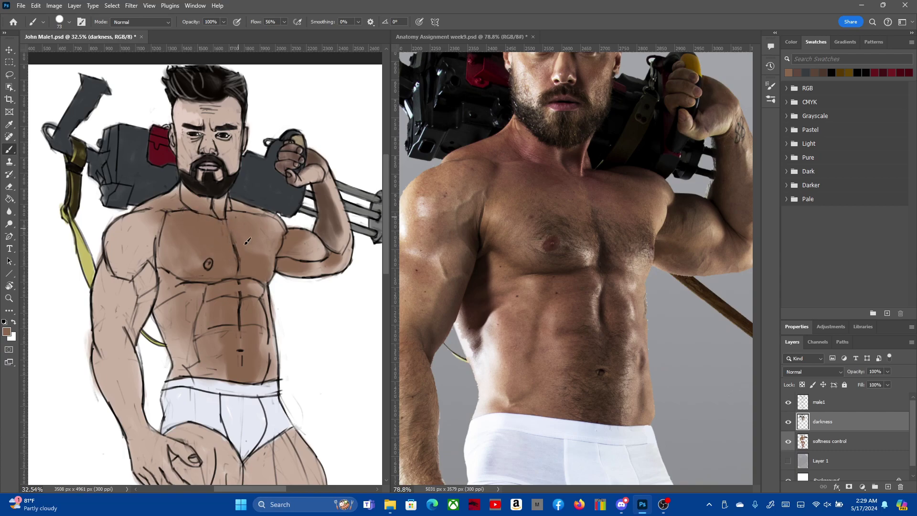
pyautogui.moveTo(248, 243)
pyautogui.mouseDown()
pyautogui.moveTo(262, 224)
pyautogui.moveTo(273, 249)
pyautogui.moveTo(273, 219)
pyautogui.moveTo(284, 230)
pyautogui.moveTo(223, 200)
pyautogui.moveTo(243, 218)
pyautogui.moveTo(186, 195)
pyautogui.moveTo(225, 197)
pyautogui.moveTo(210, 198)
pyautogui.moveTo(221, 207)
pyautogui.mouseUp()
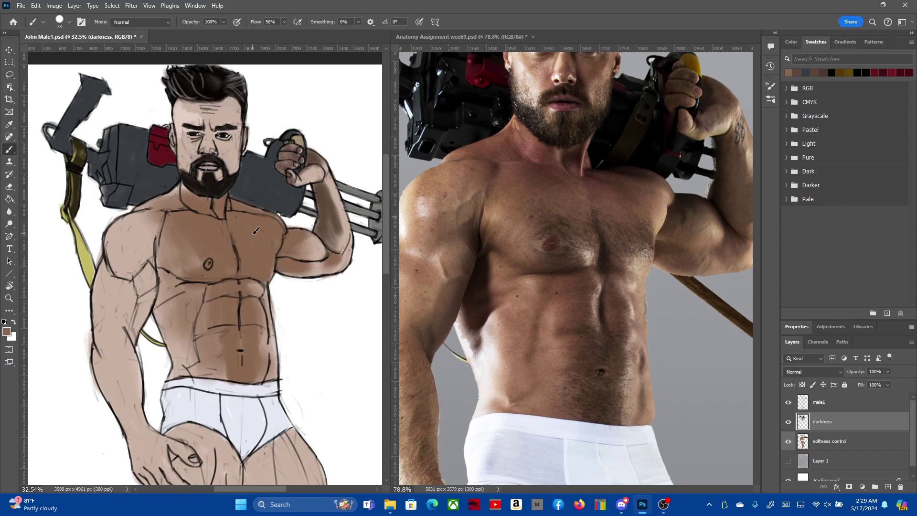
pyautogui.press('e')
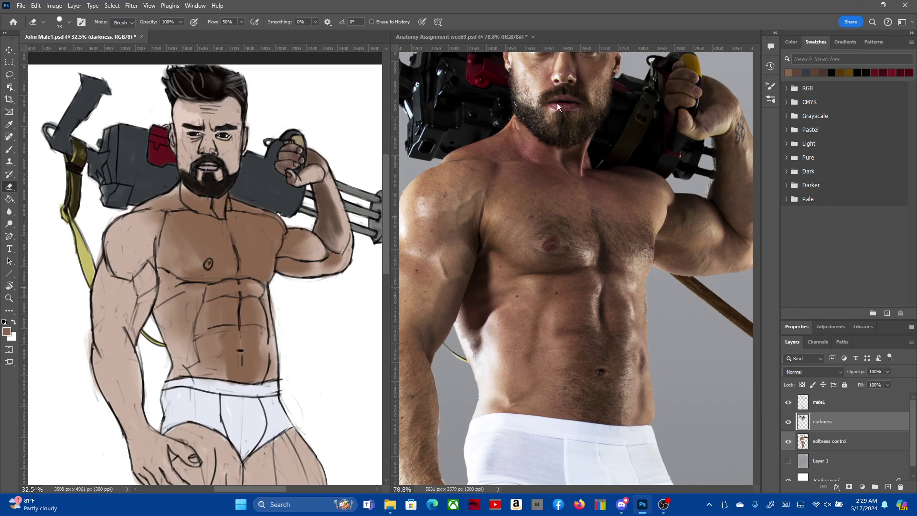
# Check the reference face, then shade the forehead and the left cheek below the eye
pyautogui.click(504, 47)
pyautogui.scroll(-3, 537, 196)
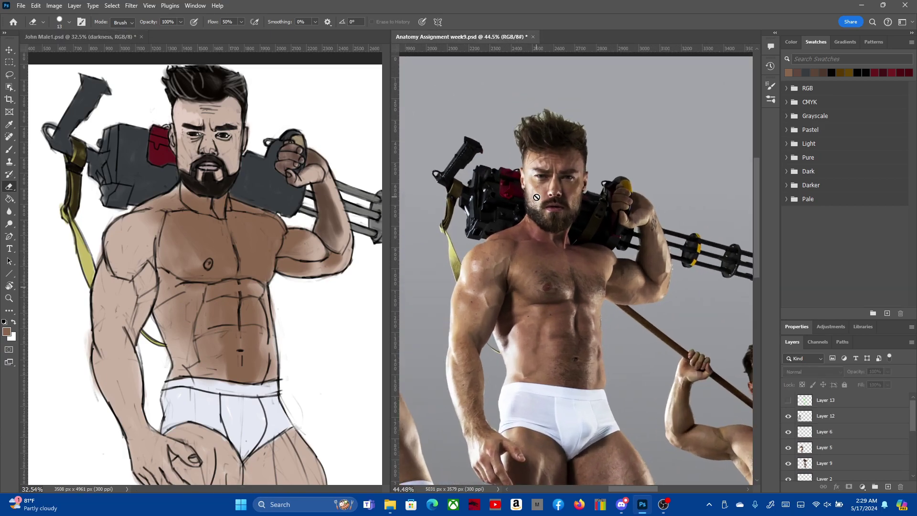
pyautogui.scroll(2, 537, 196)
pyautogui.scroll(3, 537, 196)
pyautogui.click(143, 47)
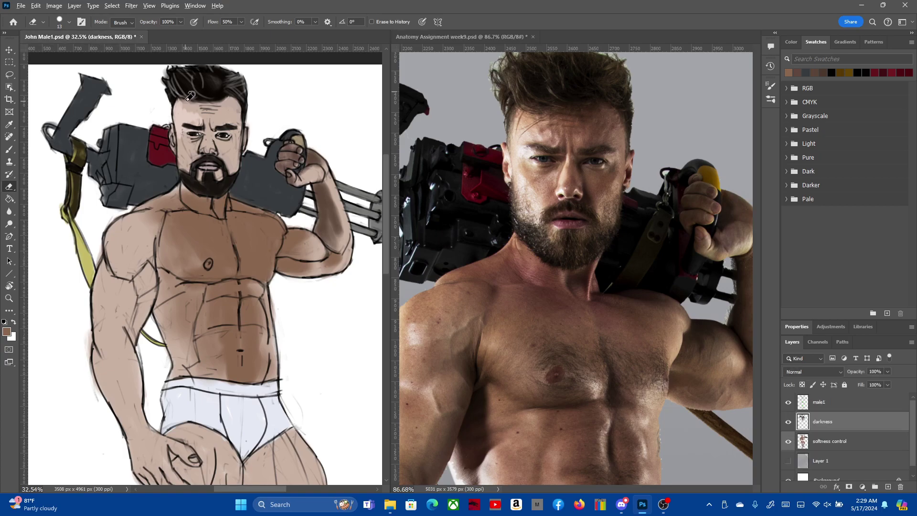
pyautogui.scroll(4, 208, 99)
pyautogui.scroll(2, 209, 99)
pyautogui.press('b')
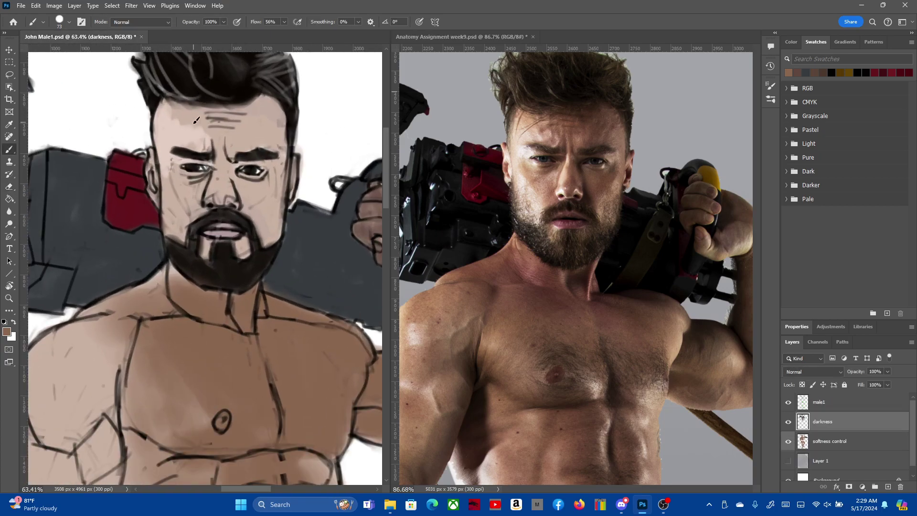
pyautogui.moveTo(192, 115)
pyautogui.mouseDown()
pyautogui.moveTo(251, 134)
pyautogui.moveTo(274, 115)
pyautogui.moveTo(283, 158)
pyautogui.moveTo(267, 194)
pyautogui.moveTo(251, 201)
pyautogui.moveTo(260, 214)
pyautogui.moveTo(262, 182)
pyautogui.moveTo(270, 200)
pyautogui.moveTo(182, 213)
pyautogui.mouseUp()
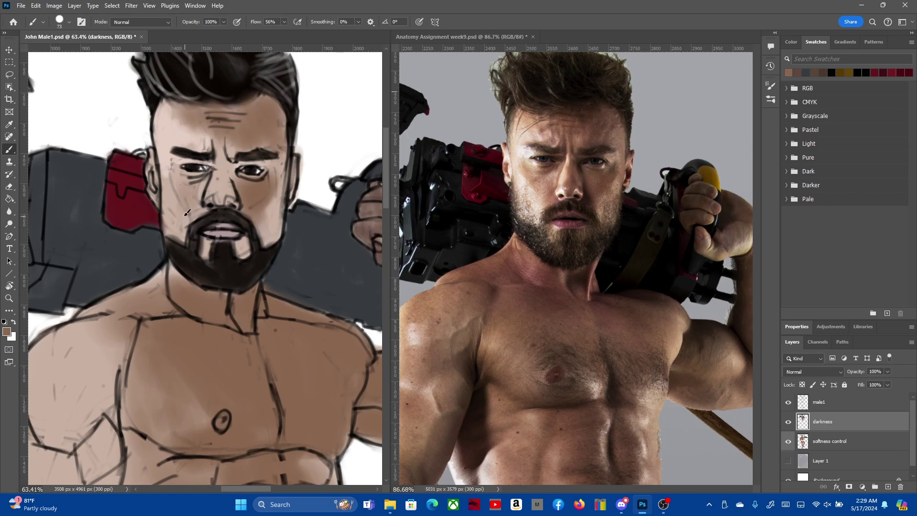
pyautogui.moveTo(174, 165)
pyautogui.mouseDown()
pyautogui.moveTo(196, 225)
pyautogui.moveTo(213, 209)
pyautogui.moveTo(198, 181)
pyautogui.moveTo(205, 211)
pyautogui.moveTo(207, 170)
pyautogui.moveTo(201, 194)
pyautogui.moveTo(218, 164)
pyautogui.moveTo(234, 174)
pyautogui.mouseUp()
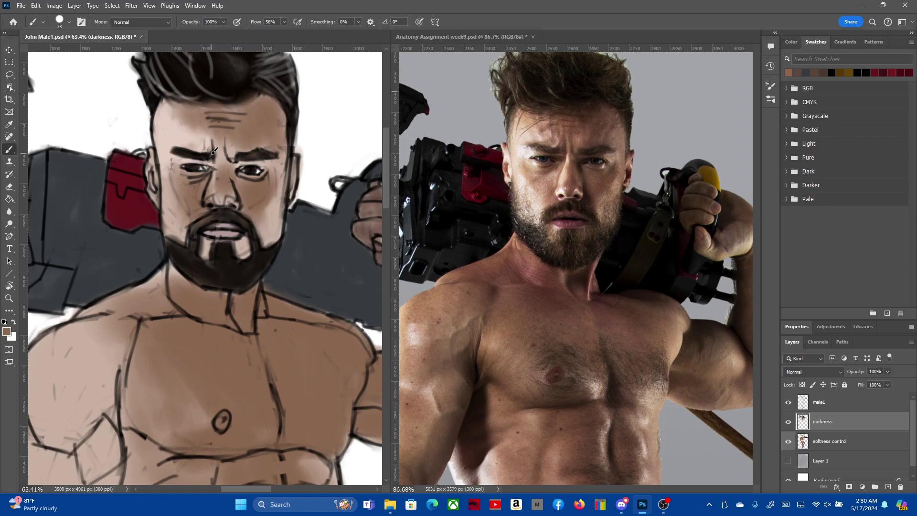
# Darken the frown crease between the eyebrows, then lighten its edge with the Eraser
pyautogui.rightClick(226, 177)
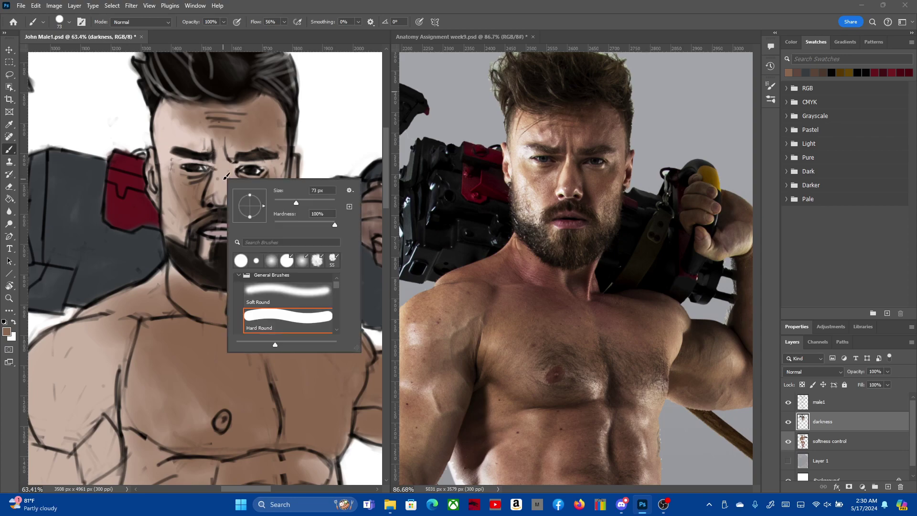
pyautogui.click(83, 40)
pyautogui.click(35, 6)
pyautogui.click(223, 184)
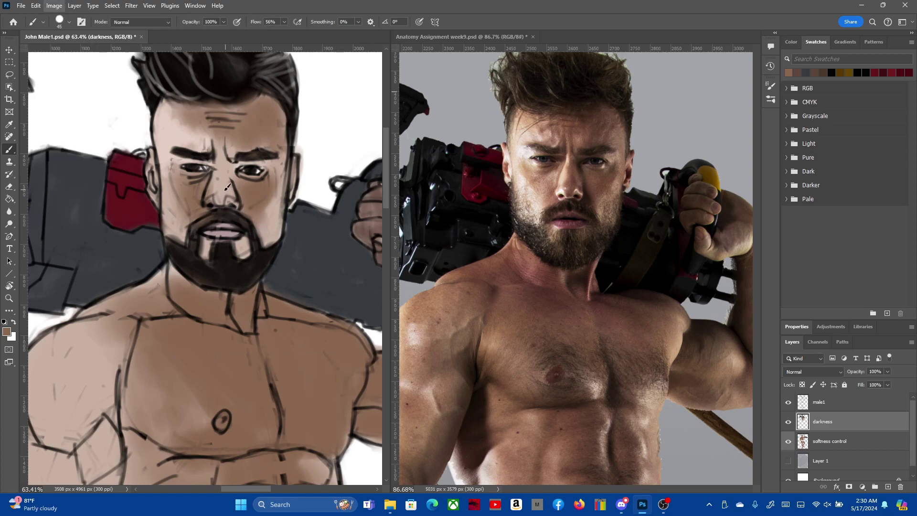
pyautogui.moveTo(226, 139); pyautogui.dragTo(217, 205)
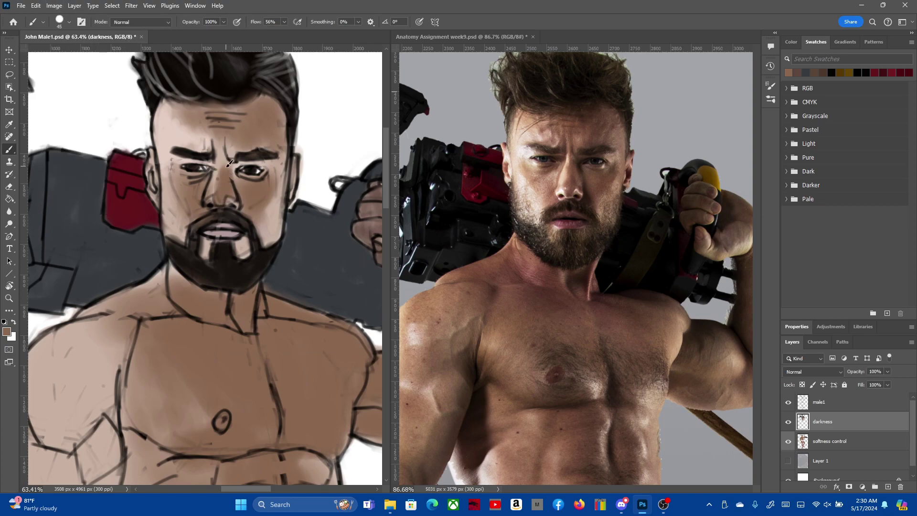
pyautogui.moveTo(232, 165); pyautogui.dragTo(229, 141)
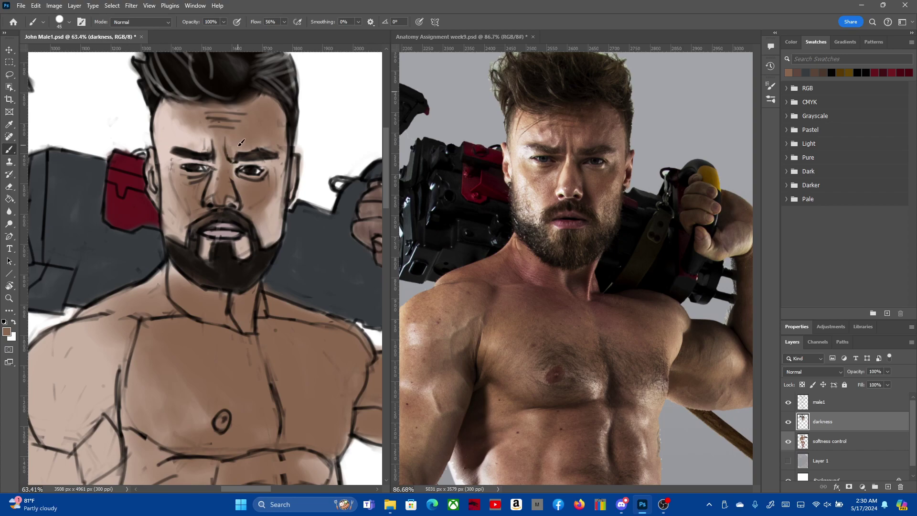
pyautogui.press('e')
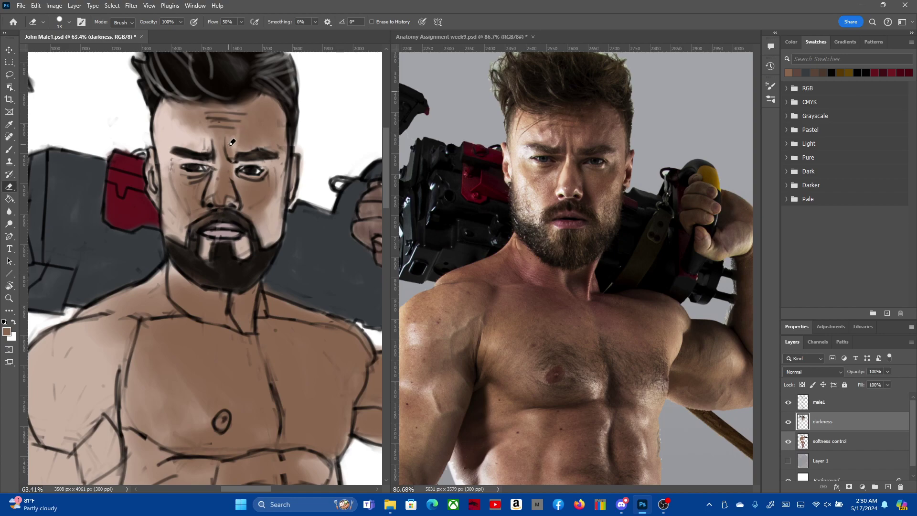
pyautogui.press('b')
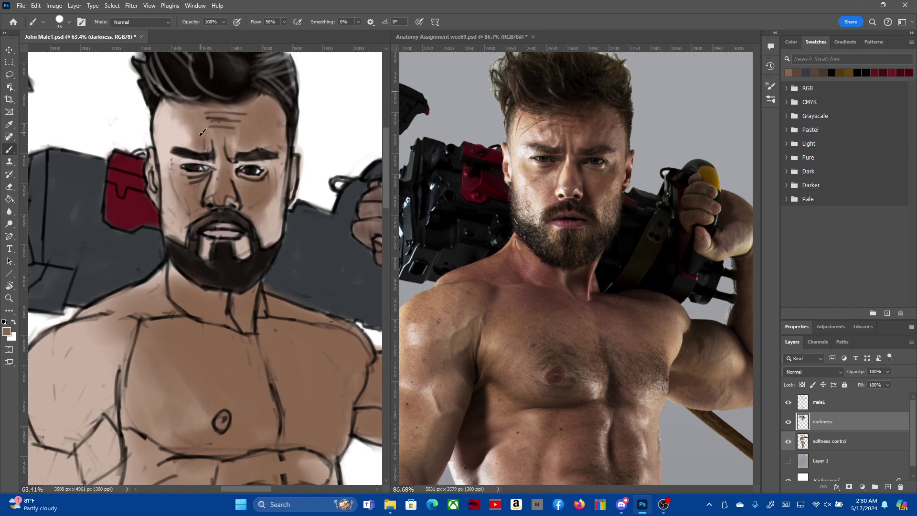
pyautogui.press('e')
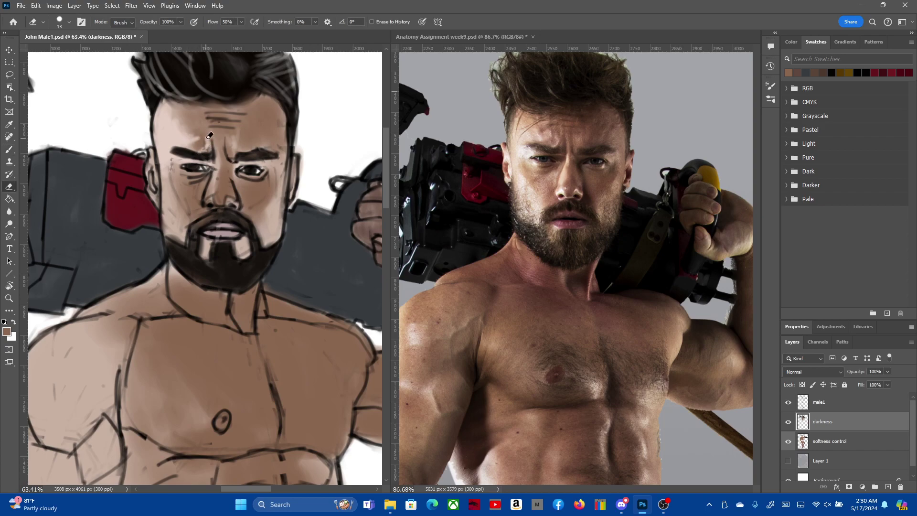
pyautogui.moveTo(208, 135); pyautogui.dragTo(215, 141)
# Sample the lip colour from the reference and paint the lips a deeper reddish-pink
pyautogui.press('i')
pyautogui.click(571, 219)
pyautogui.press('b')
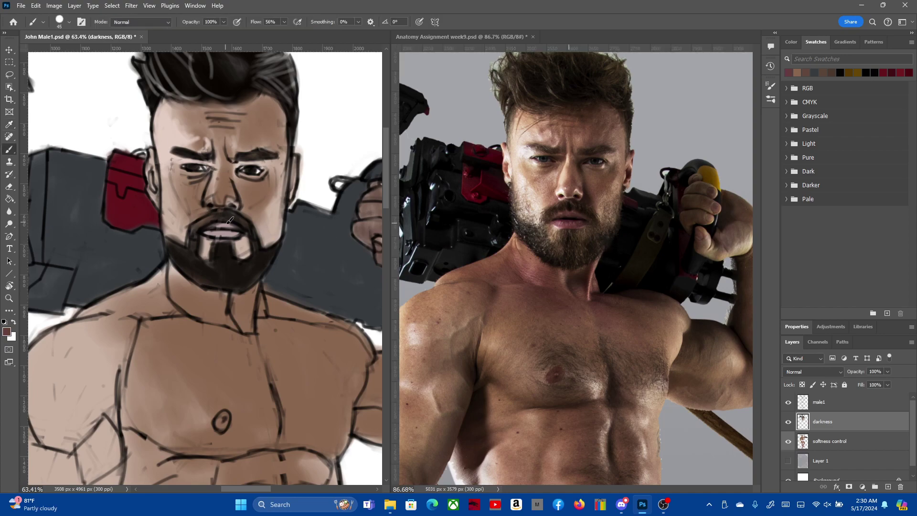
pyautogui.moveTo(209, 226); pyautogui.dragTo(246, 233)
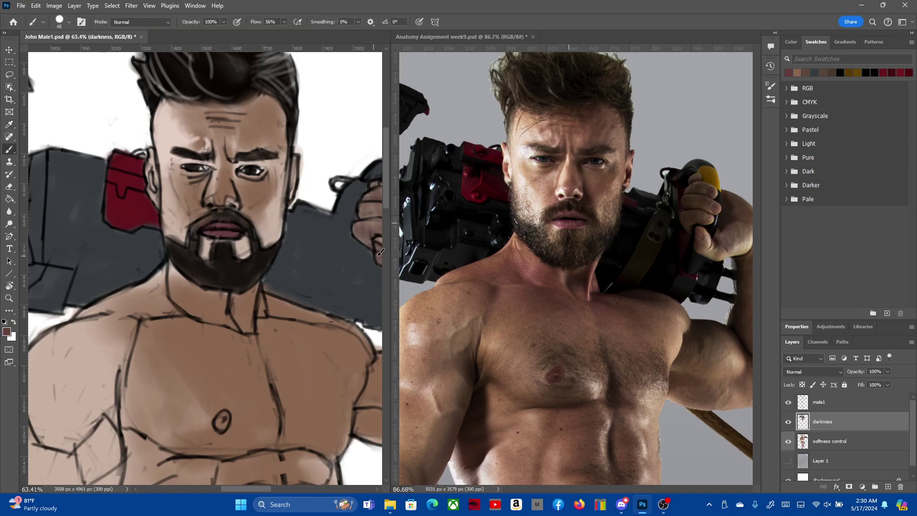
# Paint the light chin patch with a sampled dark reddish-brown and erase a patch beside it
pyautogui.press('i')
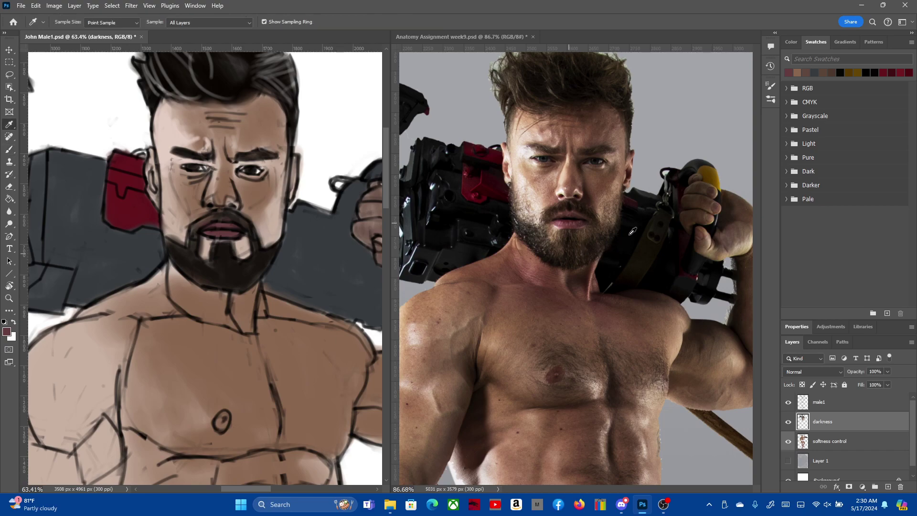
pyautogui.click(587, 235)
pyautogui.press('b')
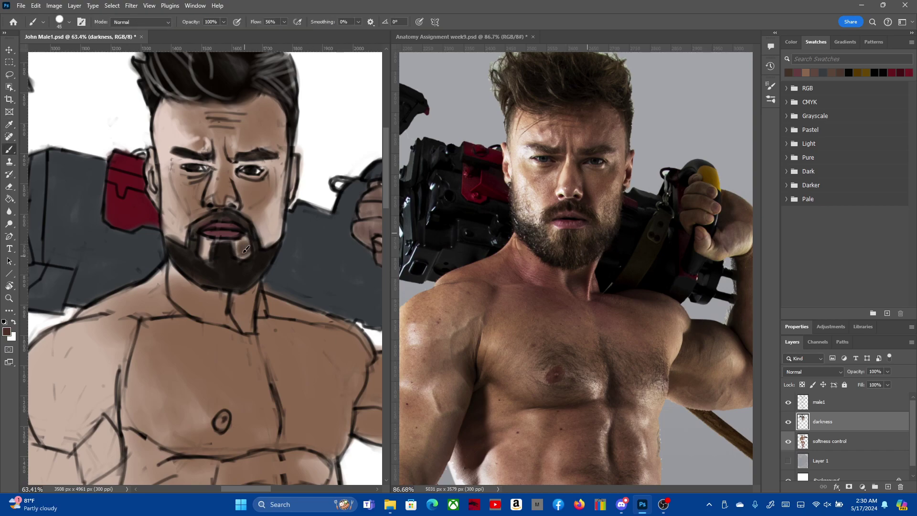
pyautogui.moveTo(244, 243)
pyautogui.mouseDown()
pyautogui.moveTo(206, 241)
pyautogui.moveTo(247, 250)
pyautogui.mouseUp()
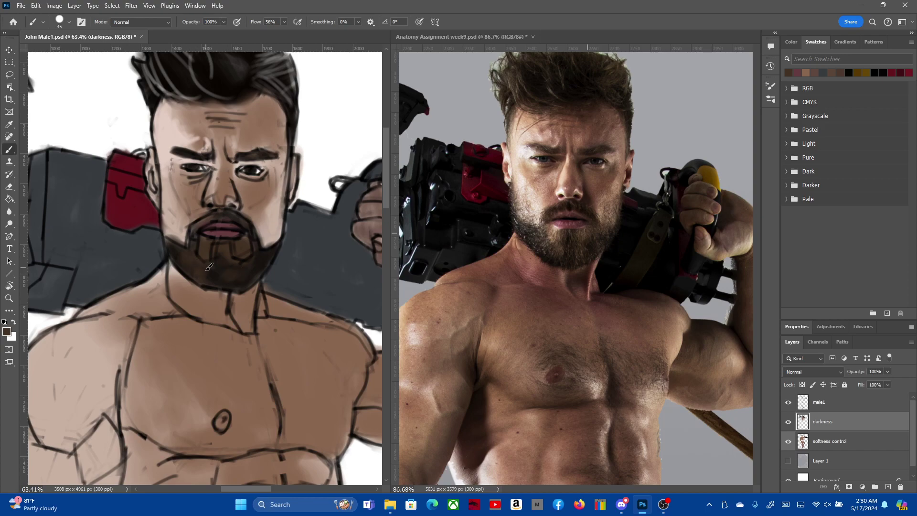
pyautogui.press('e')
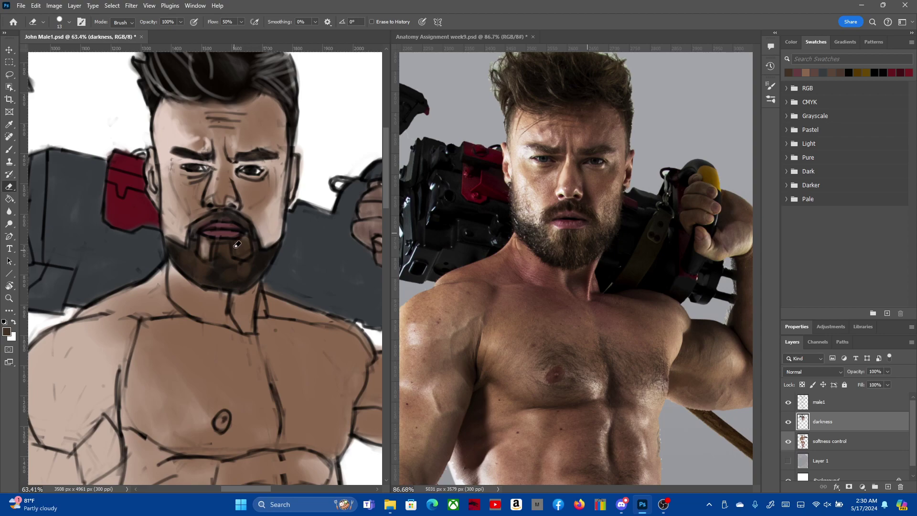
pyautogui.moveTo(239, 247); pyautogui.dragTo(246, 252)
# Sample new reference tones and darken both cheeks and the jaw beside the beard
pyautogui.press('i')
pyautogui.click(601, 216)
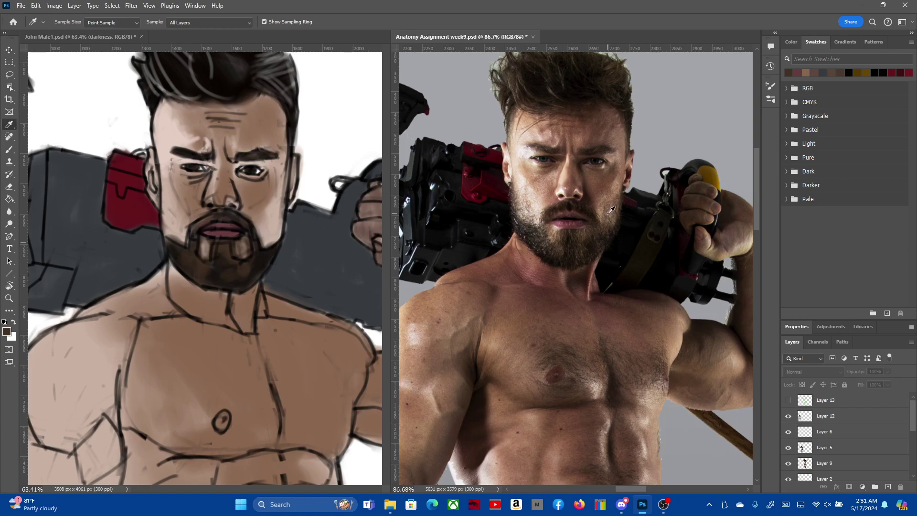
pyautogui.click(611, 207)
pyautogui.press('b')
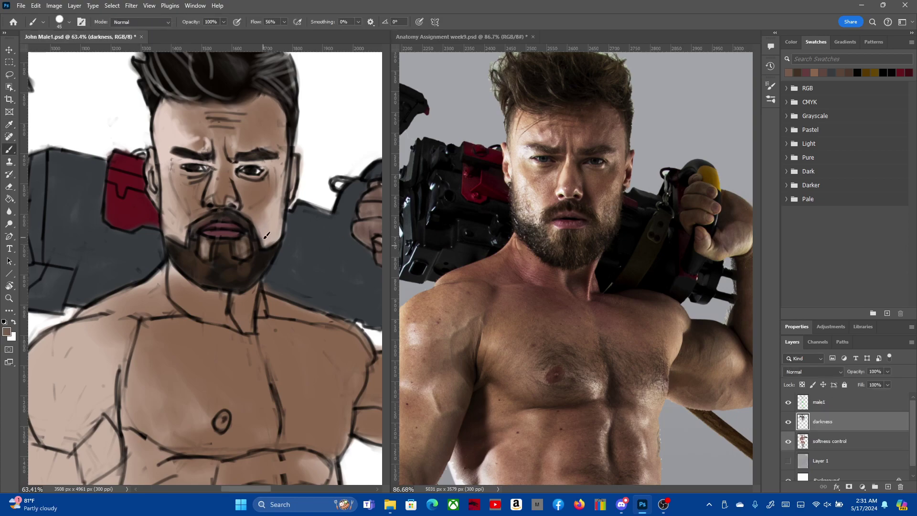
pyautogui.click(263, 220)
pyautogui.moveTo(268, 224); pyautogui.dragTo(278, 197)
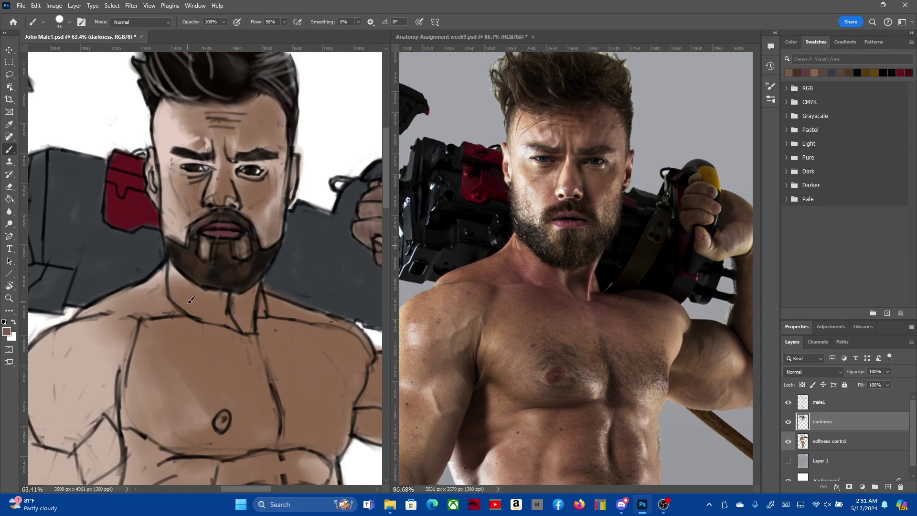
pyautogui.moveTo(181, 225); pyautogui.dragTo(178, 247)
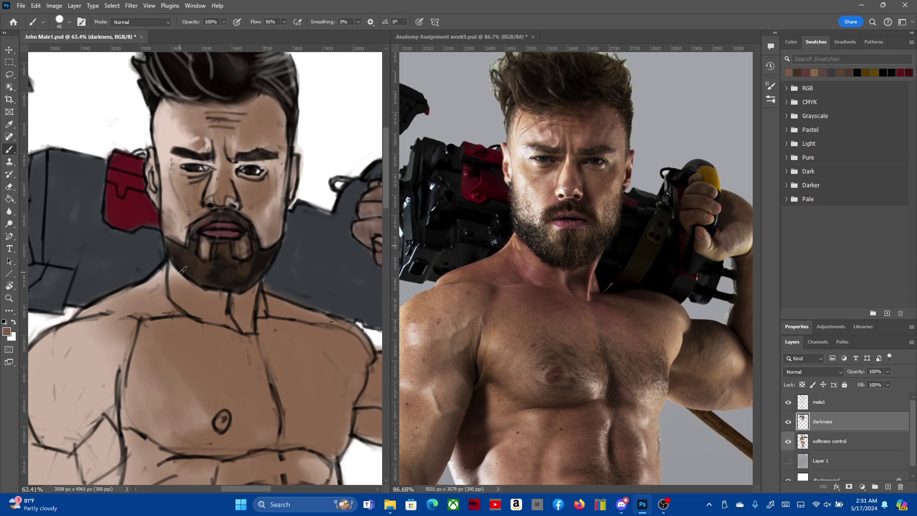
# Pick a darker beard brown and erase light streaks under the lips on the male1 layer
pyautogui.click(841, 404)
pyautogui.press('e')
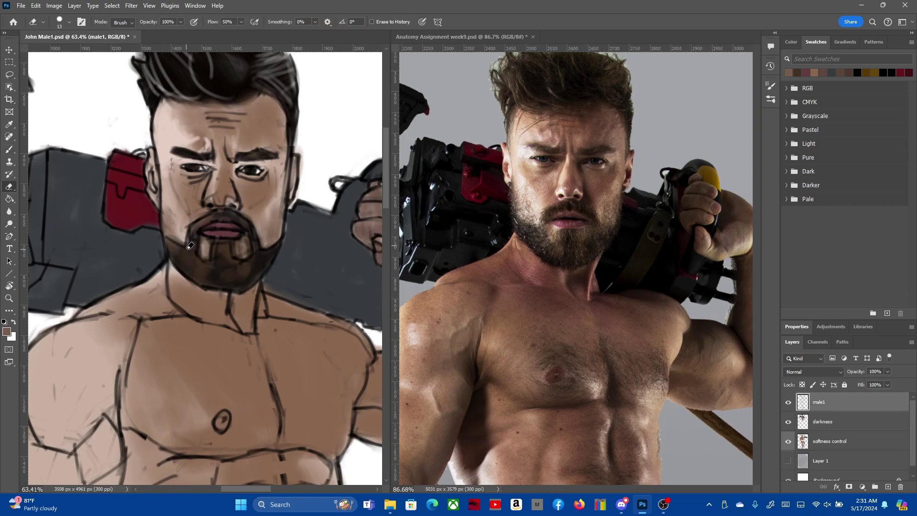
pyautogui.press('i')
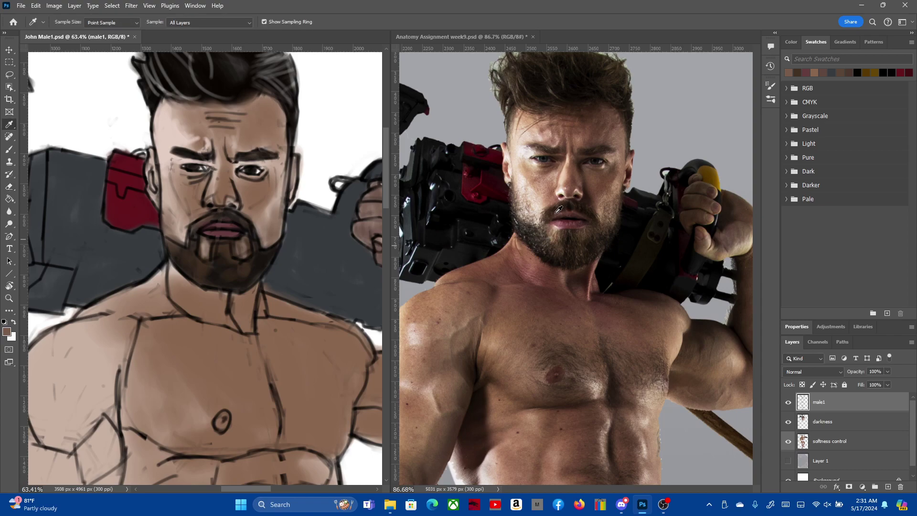
pyautogui.click(193, 251)
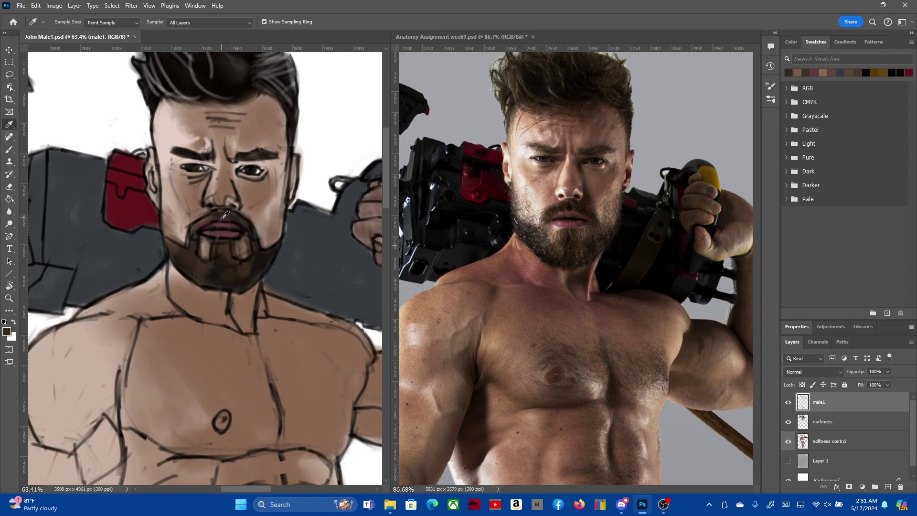
pyautogui.press('b')
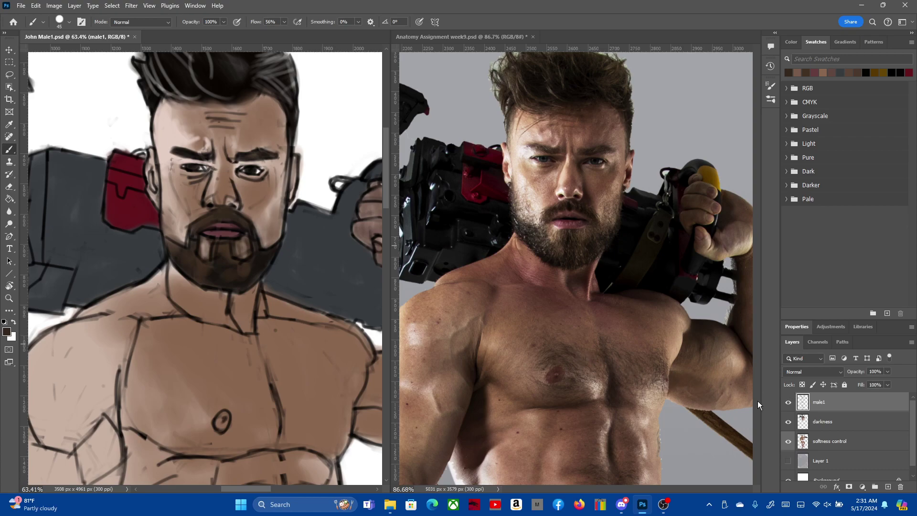
pyautogui.click(843, 422)
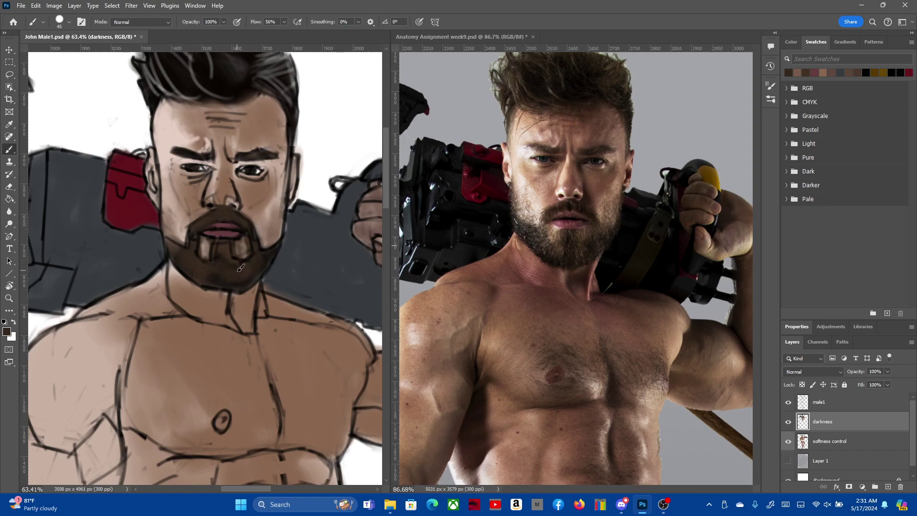
pyautogui.click(807, 406)
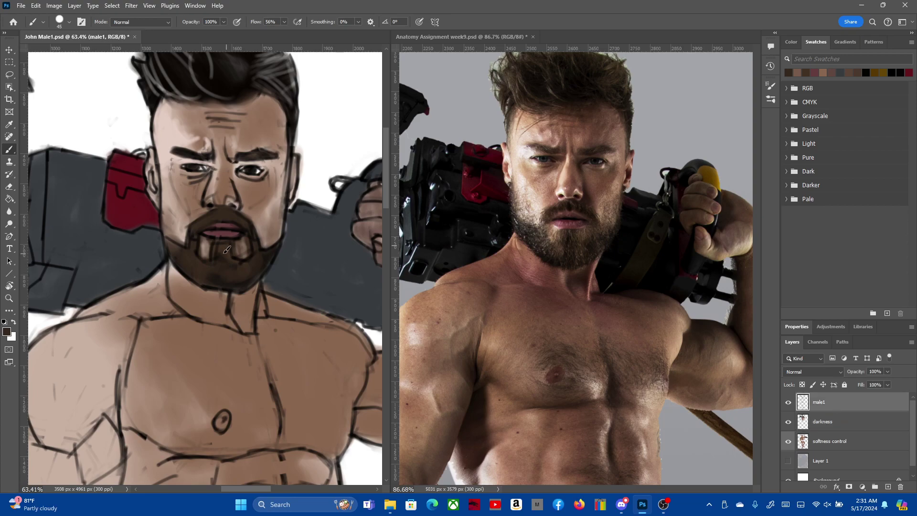
pyautogui.press('e')
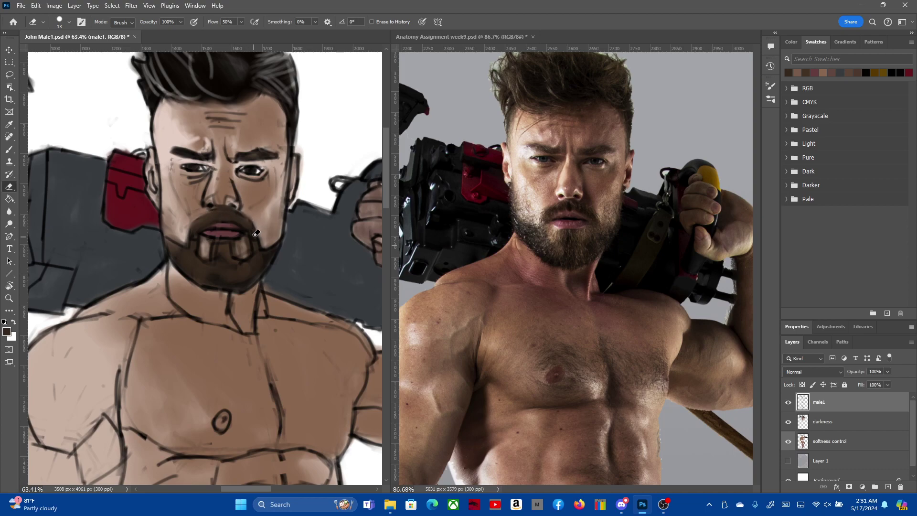
pyautogui.moveTo(255, 242); pyautogui.dragTo(181, 245)
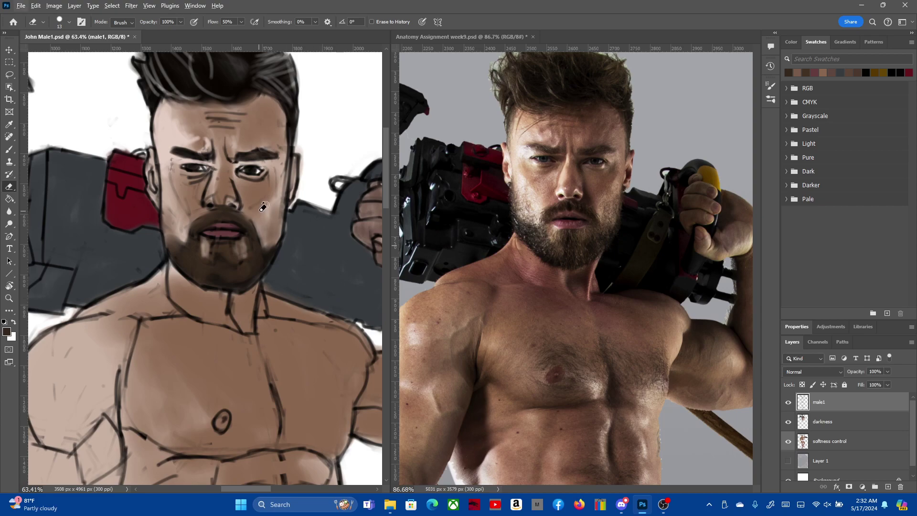
# On the darkness layer, paint shading under the right eye
pyautogui.press('i')
pyautogui.hotkey('alt', 'i')
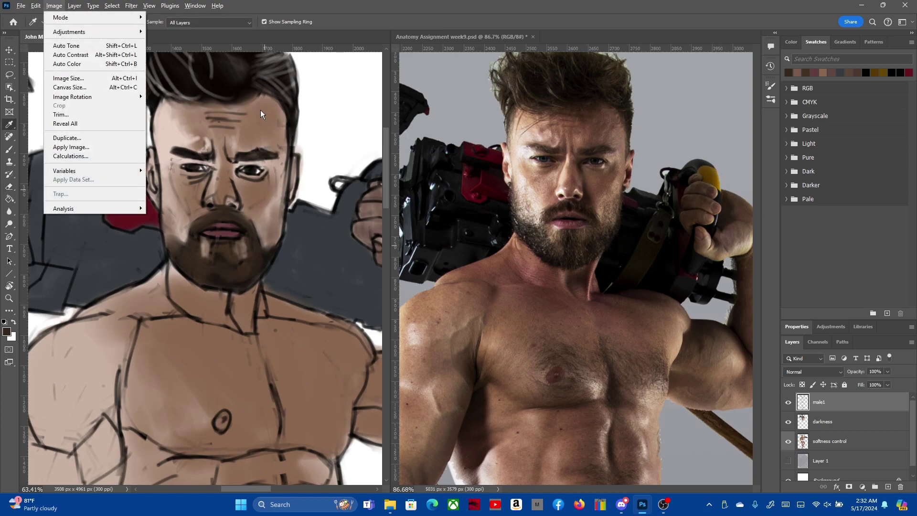
pyautogui.press('Escape')
pyautogui.press('e')
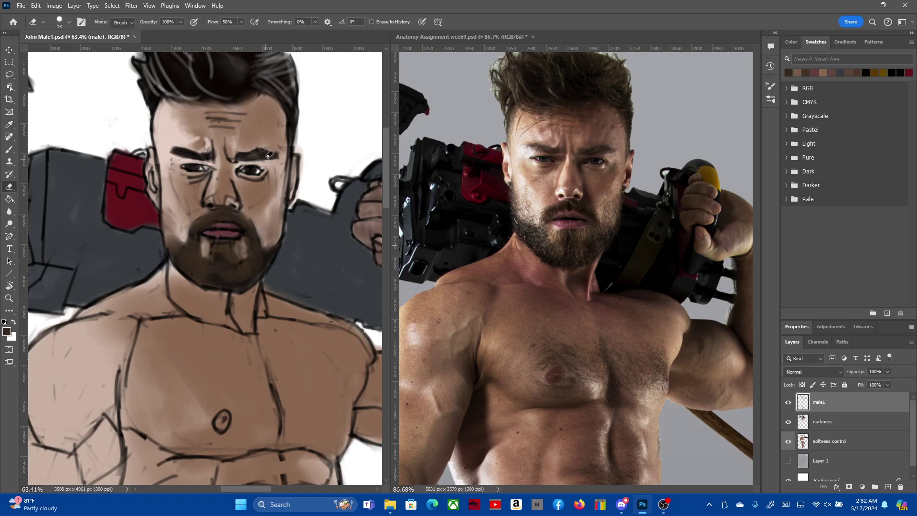
pyautogui.click(823, 425)
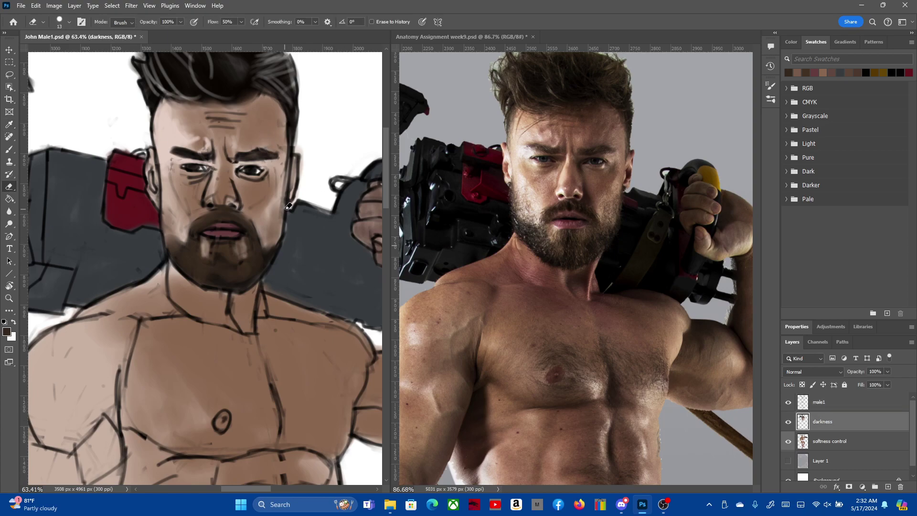
pyautogui.press('b')
pyautogui.moveTo(245, 152)
pyautogui.mouseDown()
pyautogui.moveTo(272, 162)
pyautogui.moveTo(259, 179)
pyautogui.mouseUp()
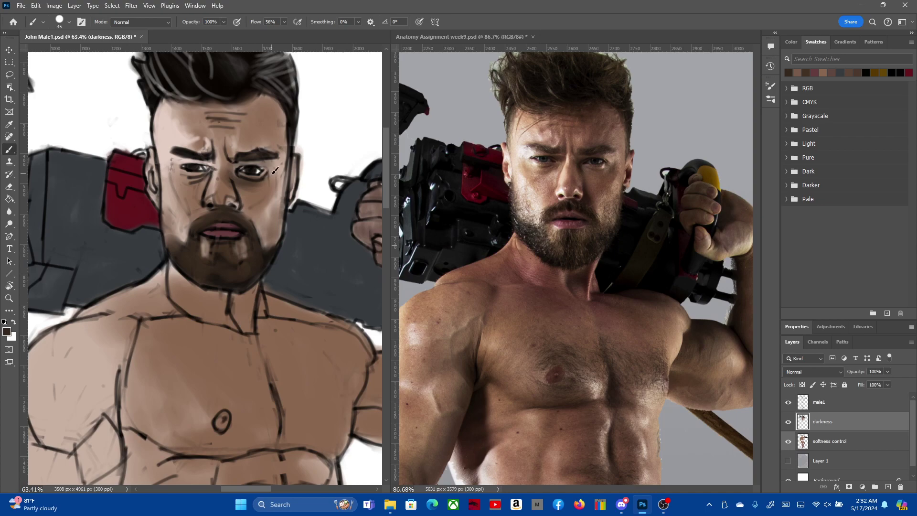
pyautogui.moveTo(275, 170); pyautogui.dragTo(264, 188)
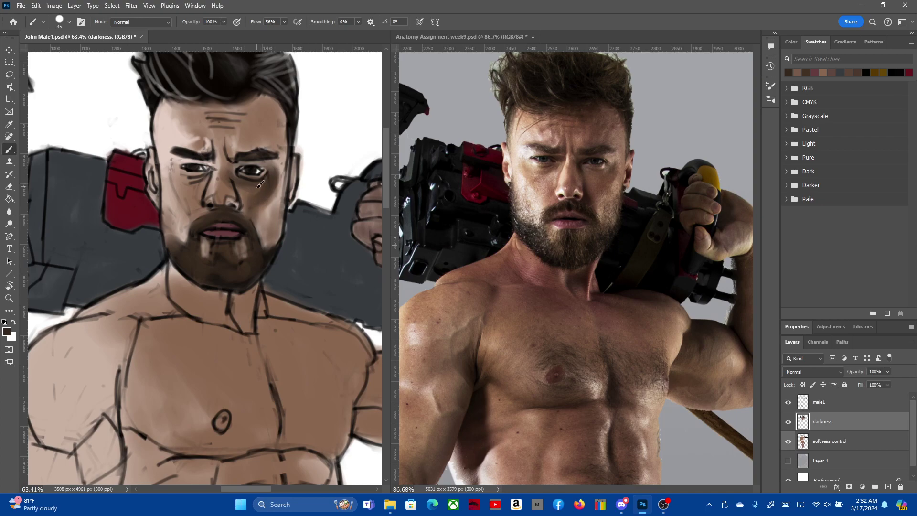
# Erase excess shading beside the eye, set the brush to 45 px, and repaint darker underneath
pyautogui.press('e')
pyautogui.moveTo(270, 194); pyautogui.dragTo(275, 190)
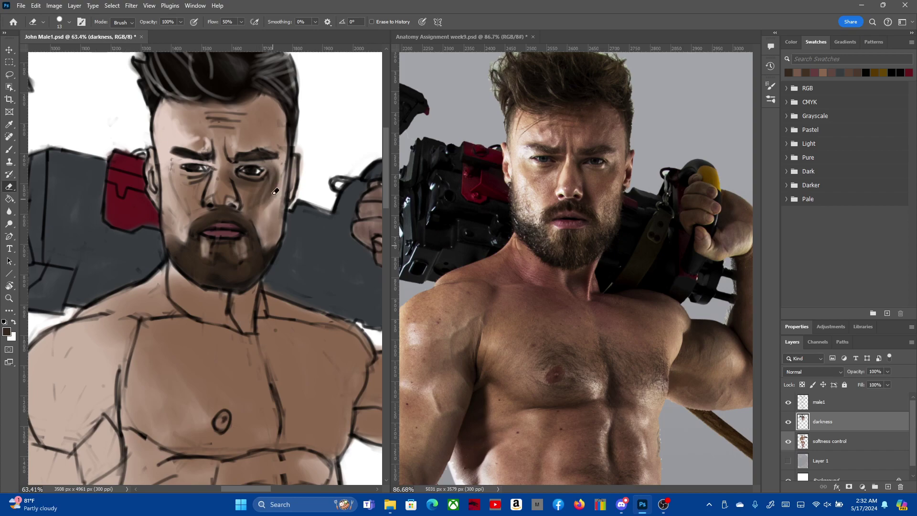
pyautogui.rightClick(276, 177)
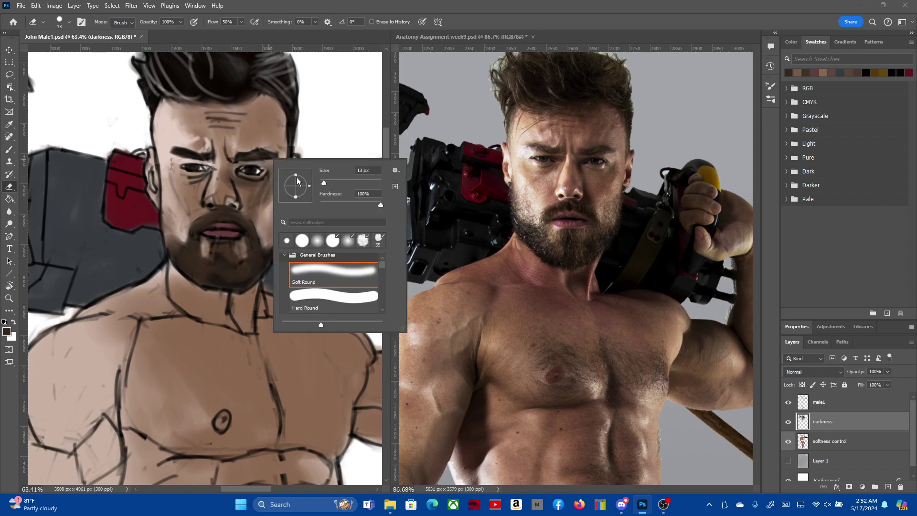
pyautogui.click(337, 184)
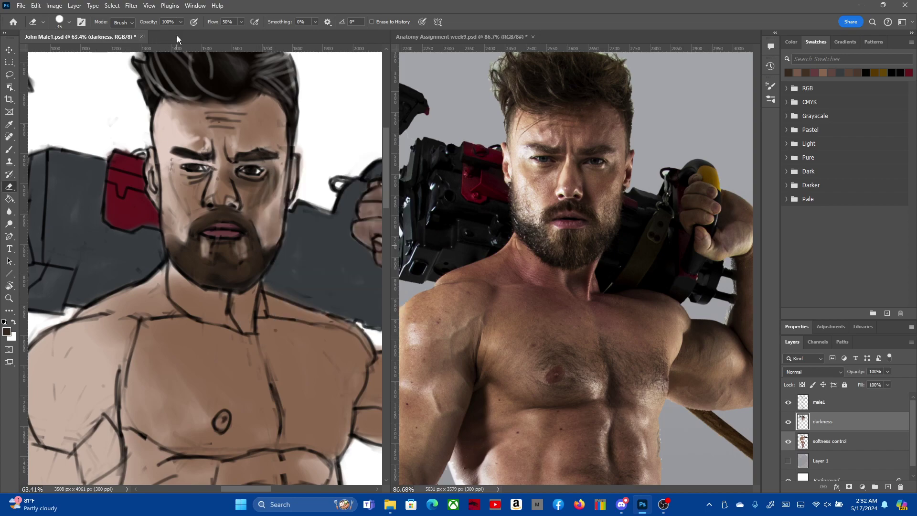
pyautogui.moveTo(278, 177); pyautogui.dragTo(267, 196)
pyautogui.press('b')
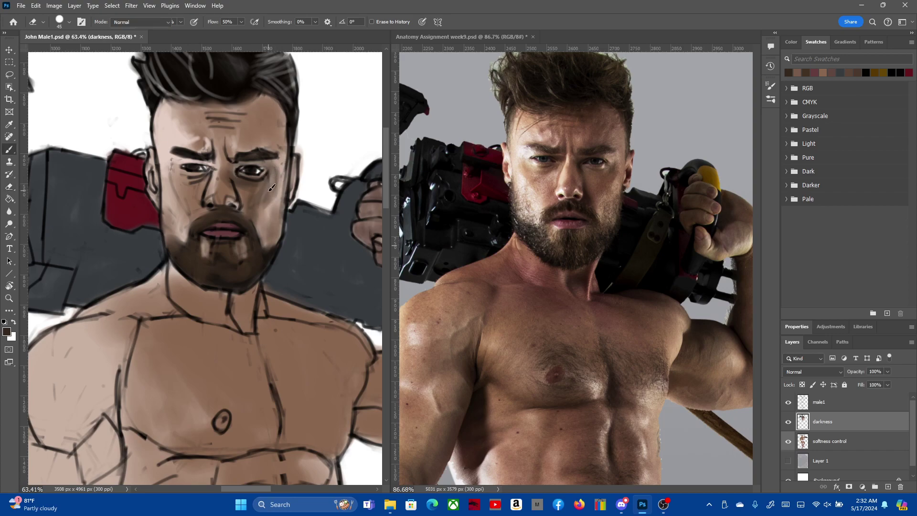
pyautogui.moveTo(262, 197)
pyautogui.mouseDown()
pyautogui.moveTo(270, 183)
pyautogui.moveTo(259, 205)
pyautogui.mouseUp()
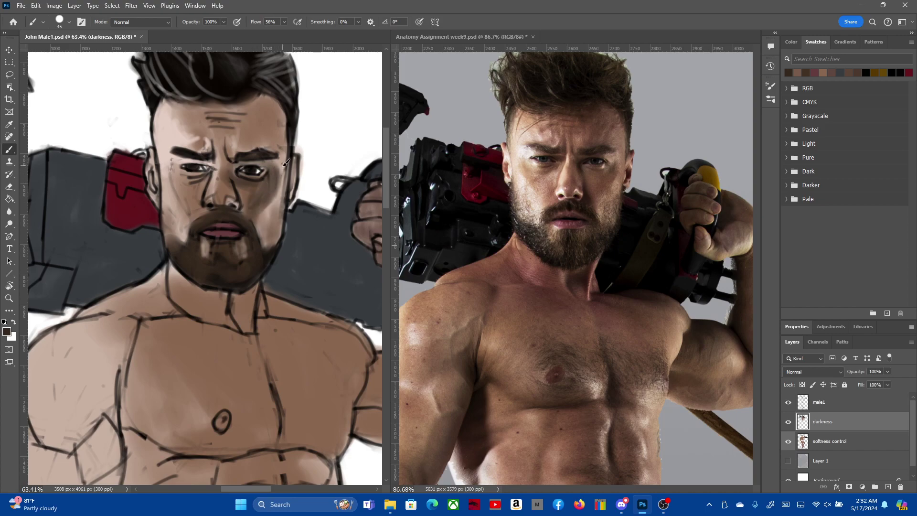
# Add small dark strokes under and beside the left eye
pyautogui.press('e')
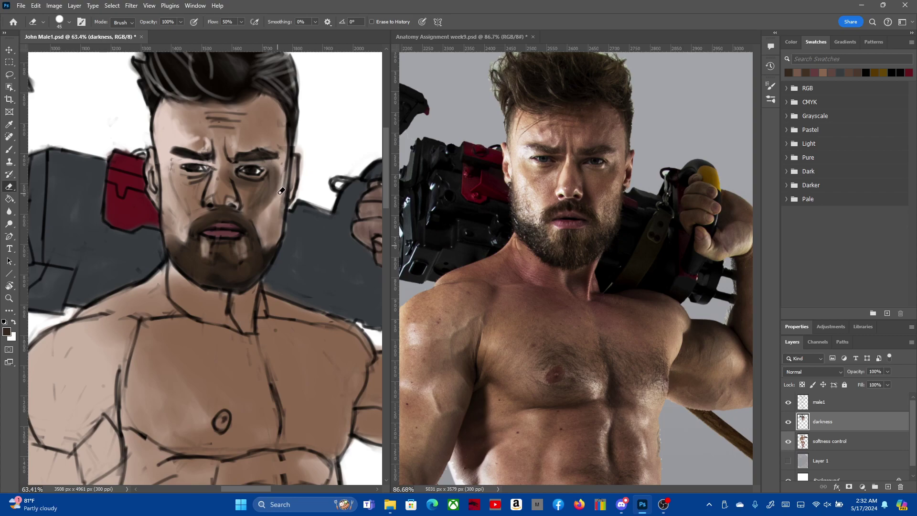
pyautogui.press('b')
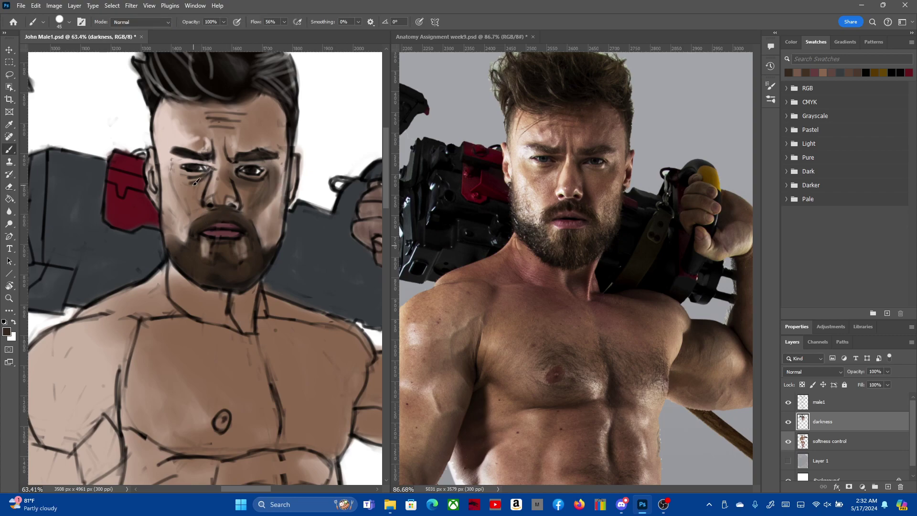
pyautogui.moveTo(178, 171)
pyautogui.mouseDown()
pyautogui.moveTo(188, 180)
pyautogui.moveTo(206, 168)
pyautogui.mouseUp()
pyautogui.press('e')
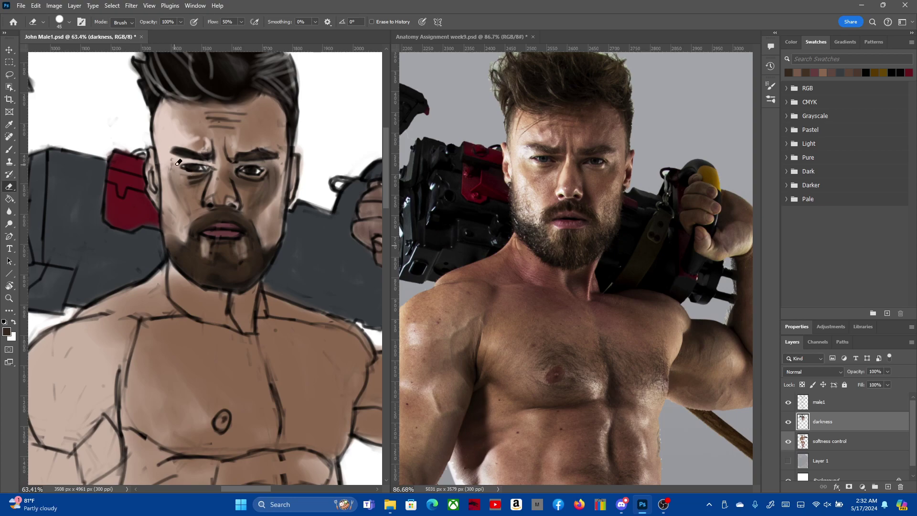
pyautogui.press('b')
pyautogui.moveTo(181, 180); pyautogui.dragTo(189, 192)
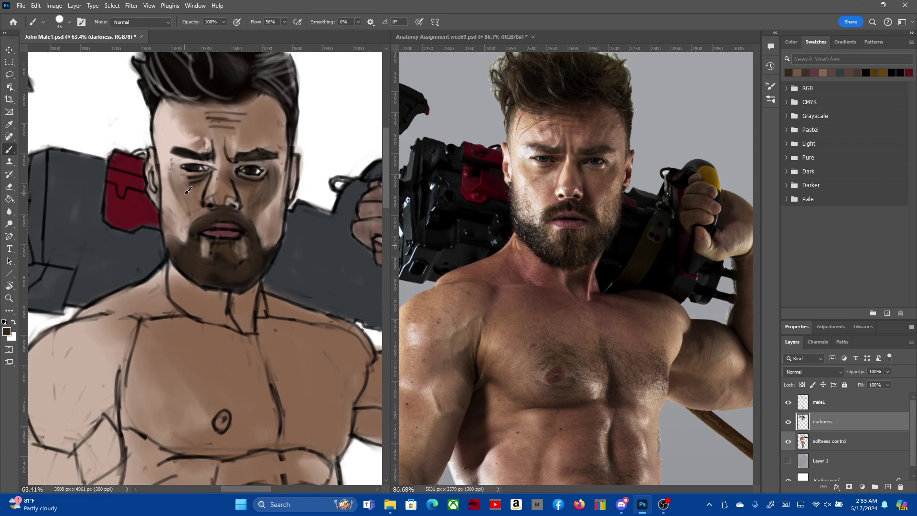
# With a 32 px brush, paint dark strokes under the eye, then erase shadow beside the nose
pyautogui.rightClick(188, 191)
pyautogui.moveTo(248, 218); pyautogui.dragTo(246, 217)
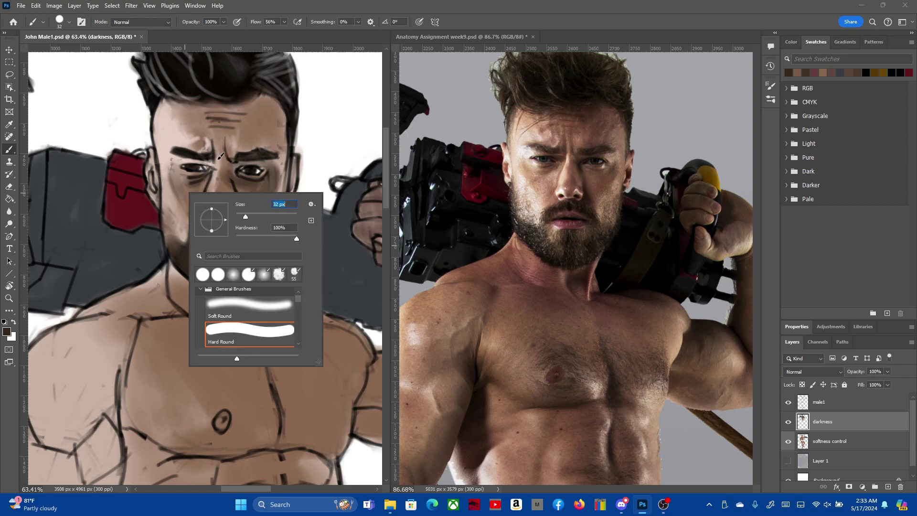
pyautogui.click(89, 36)
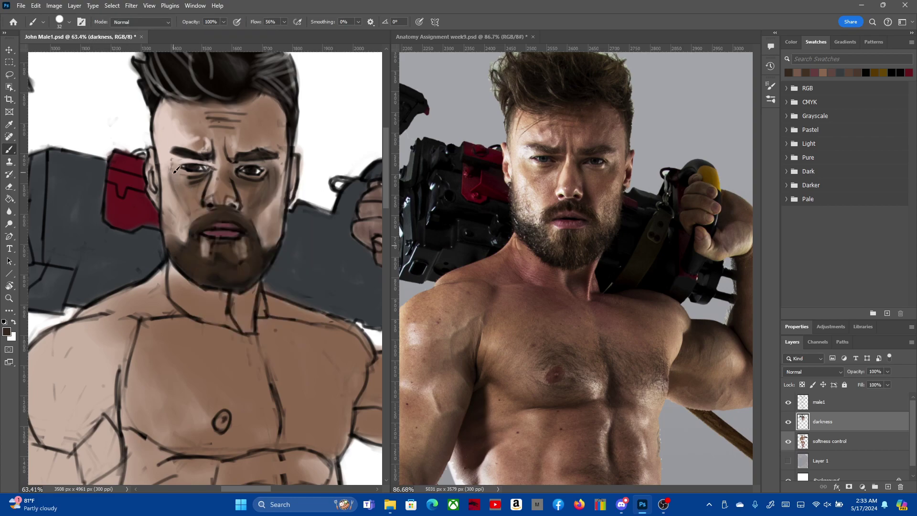
pyautogui.moveTo(175, 169)
pyautogui.mouseDown()
pyautogui.moveTo(198, 182)
pyautogui.moveTo(190, 184)
pyautogui.moveTo(201, 207)
pyautogui.moveTo(197, 180)
pyautogui.mouseUp()
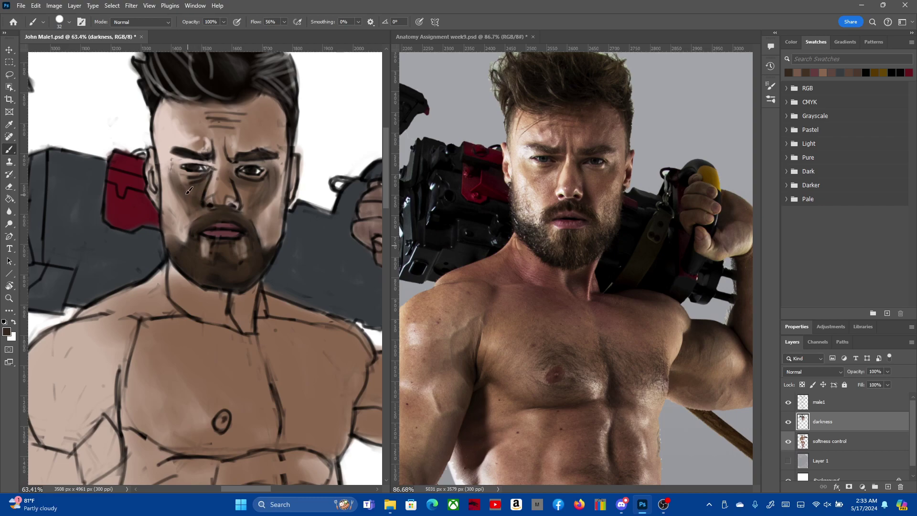
pyautogui.press('e')
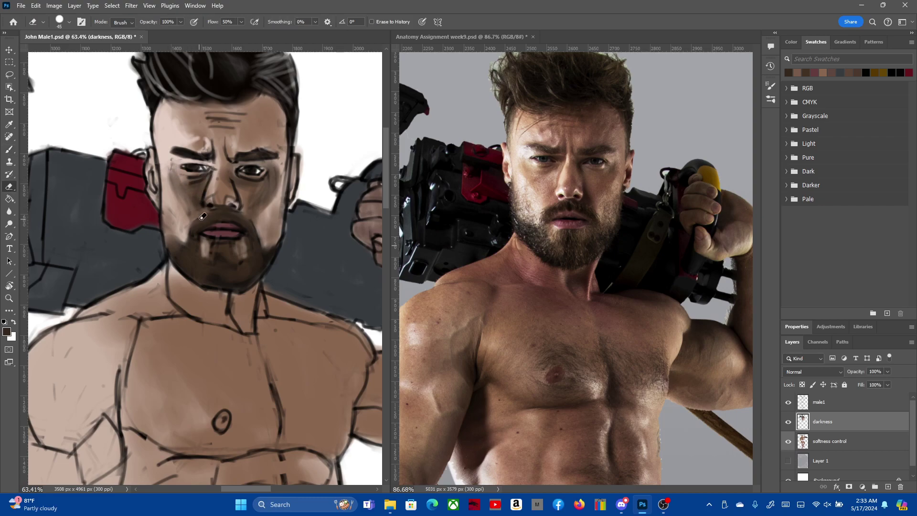
pyautogui.moveTo(198, 213); pyautogui.dragTo(176, 193)
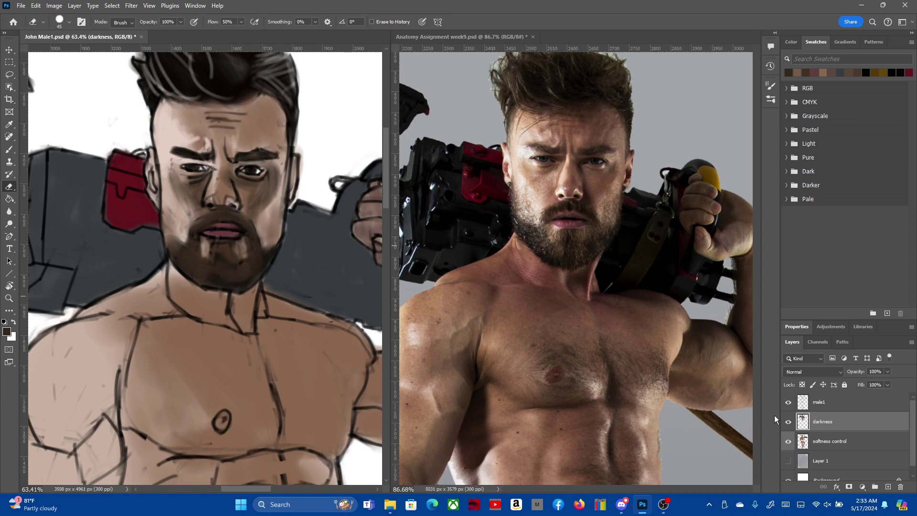
# Back on the darkness layer, slightly darken the right side of the forehead
pyautogui.click(833, 403)
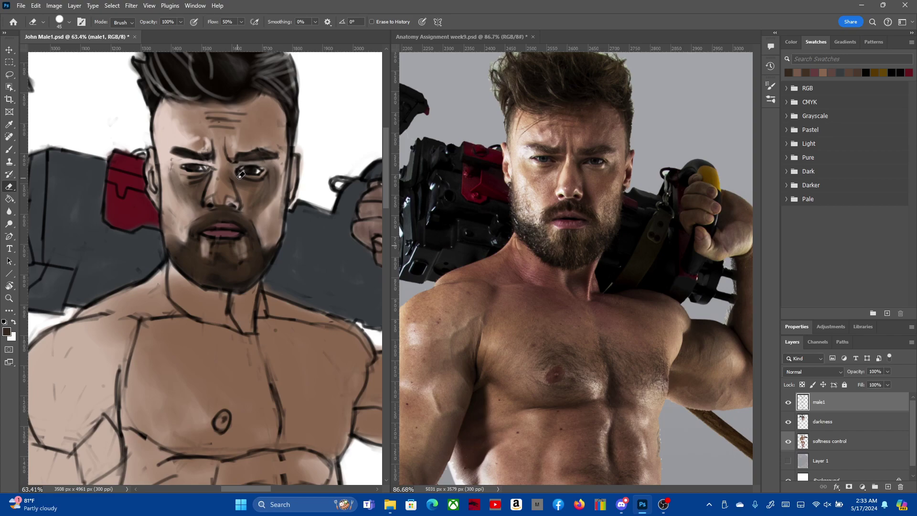
pyautogui.click(824, 420)
pyautogui.press('b')
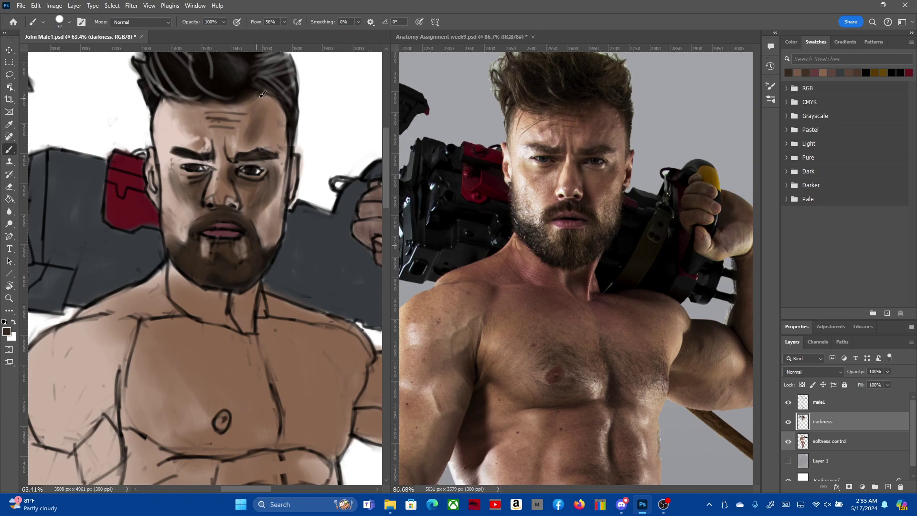
pyautogui.moveTo(258, 108)
pyautogui.mouseDown()
pyautogui.moveTo(273, 115)
pyautogui.moveTo(265, 142)
pyautogui.moveTo(253, 142)
pyautogui.moveTo(264, 121)
pyautogui.mouseUp()
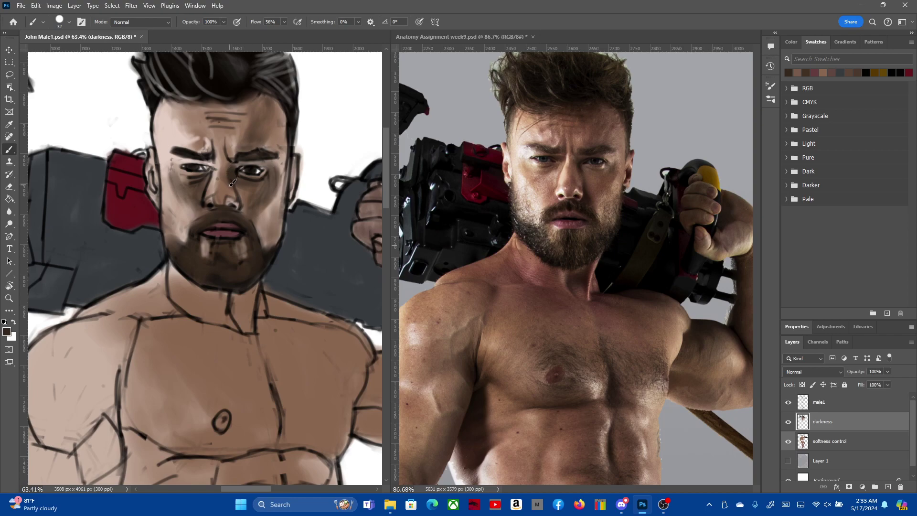
# Try a dark stroke beside the nose, then switch to the eraser to remove it
pyautogui.press('e')
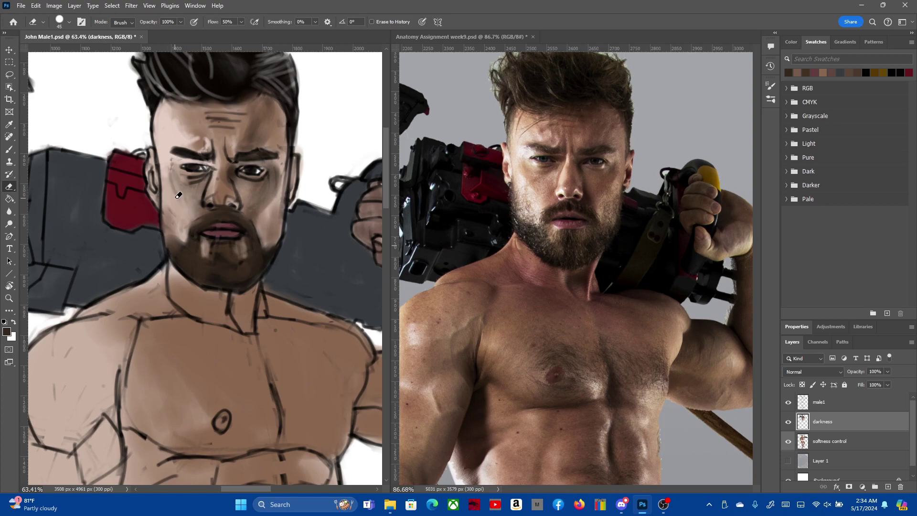
pyautogui.press('b')
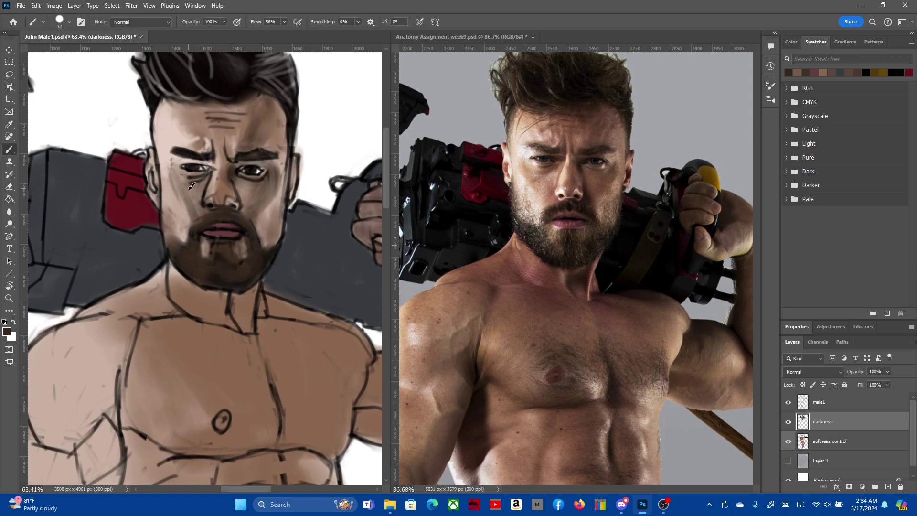
pyautogui.moveTo(178, 181)
pyautogui.mouseDown()
pyautogui.moveTo(191, 208)
pyautogui.moveTo(186, 201)
pyautogui.mouseUp()
pyautogui.press('e')
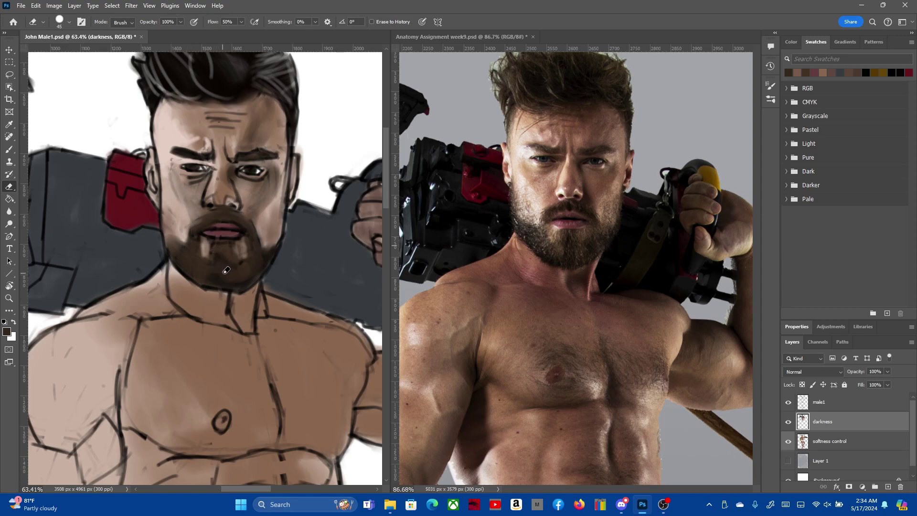
# Paint a skin tone sampled from the reference photo under the eye, then make male1 active
pyautogui.press('i')
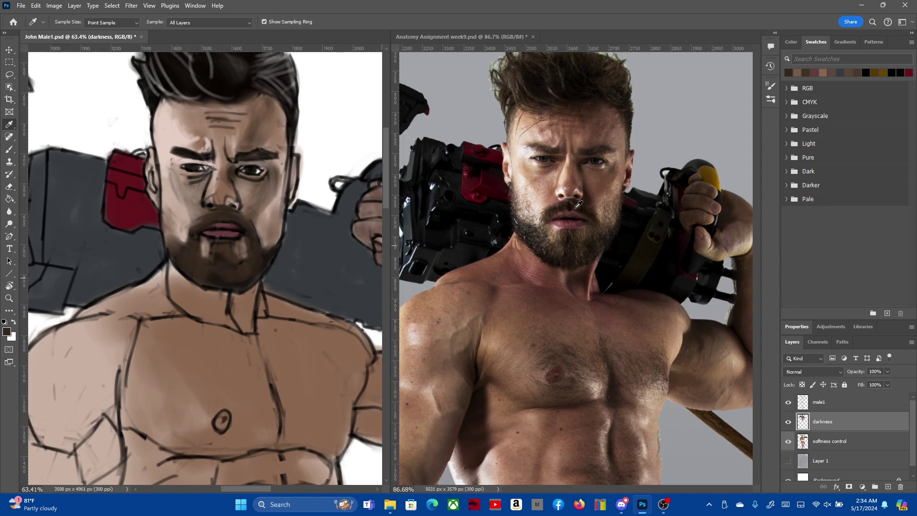
pyautogui.click(521, 201)
pyautogui.press('b')
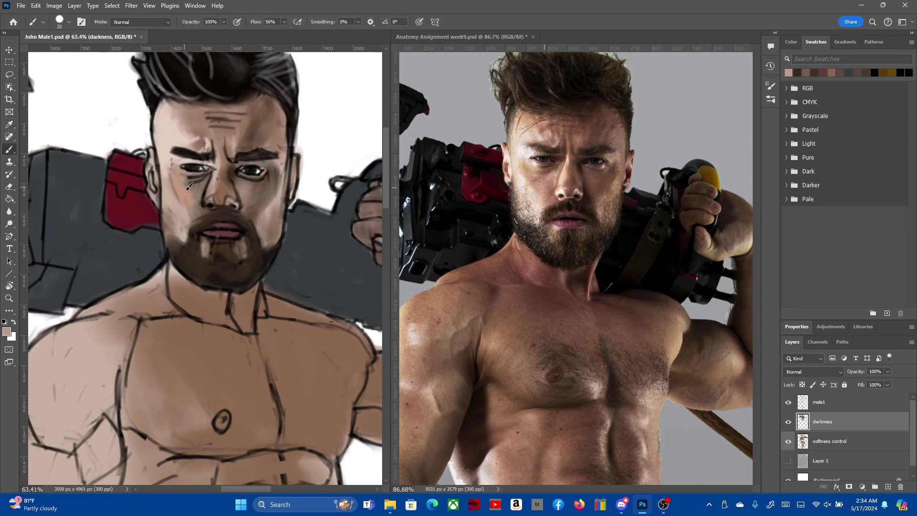
pyautogui.moveTo(194, 188); pyautogui.dragTo(196, 203)
pyautogui.moveTo(202, 178); pyautogui.dragTo(181, 180)
pyautogui.press('e')
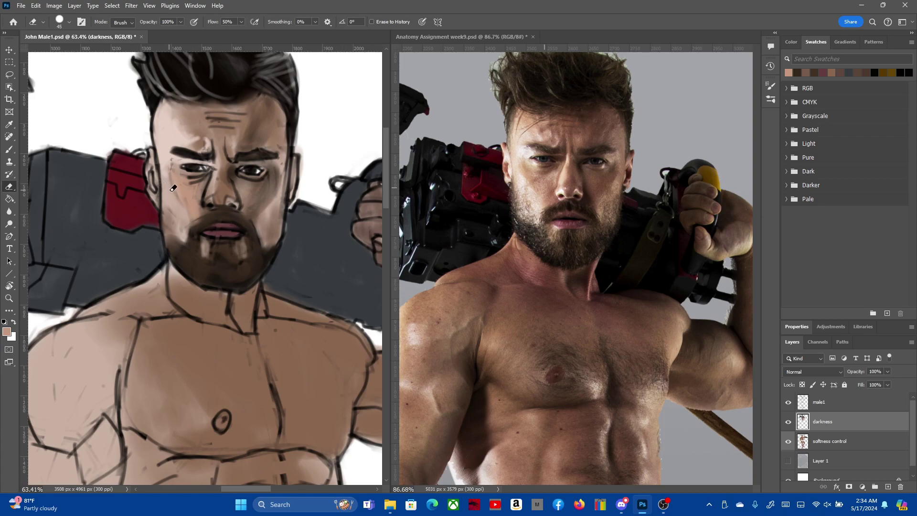
pyautogui.click(841, 403)
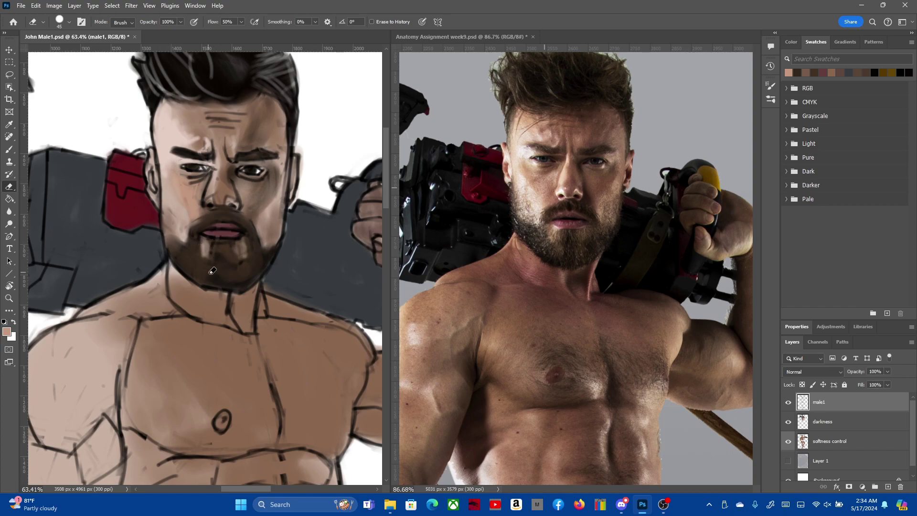
# Zoom out to the whole figure and open the File menu to save
pyautogui.scroll(-2, 246, 326)
pyautogui.scroll(-2, 279, 229)
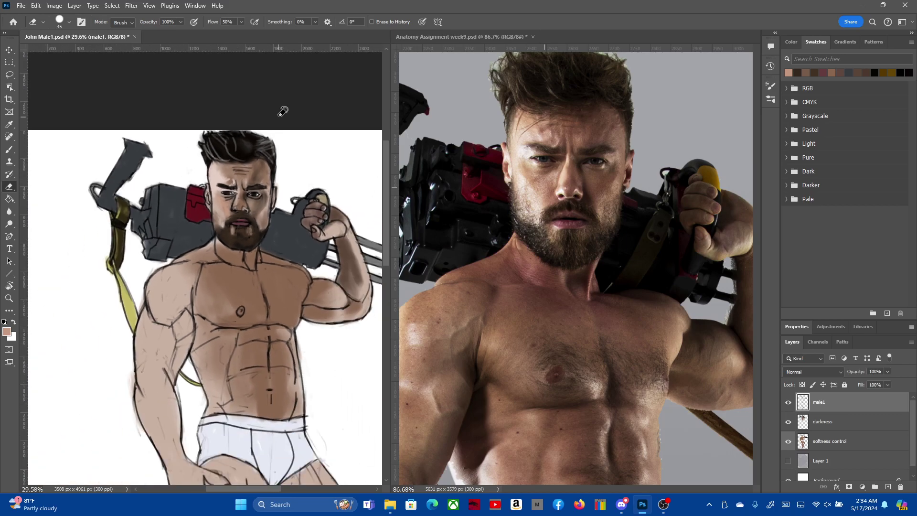
pyautogui.scroll(-1, 279, 228)
pyautogui.scroll(2, 279, 229)
pyautogui.scroll(-1, 268, 220)
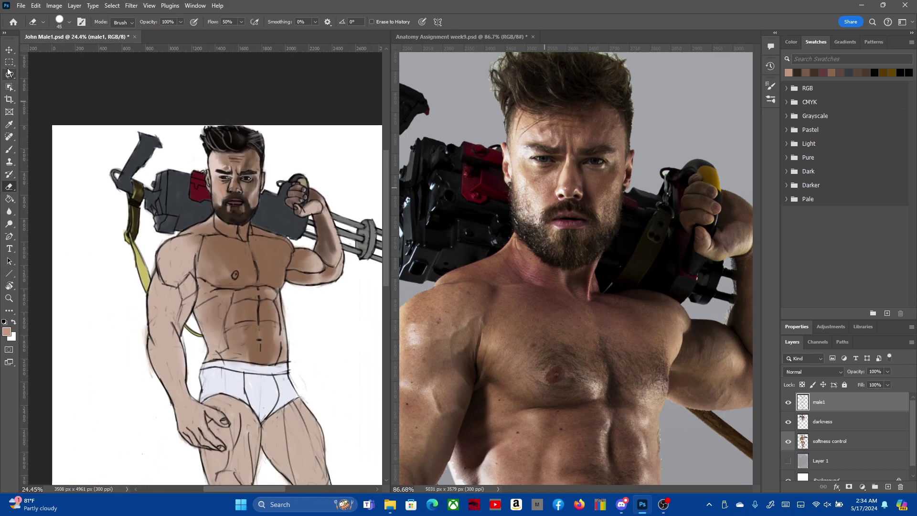
pyautogui.click(21, 5)
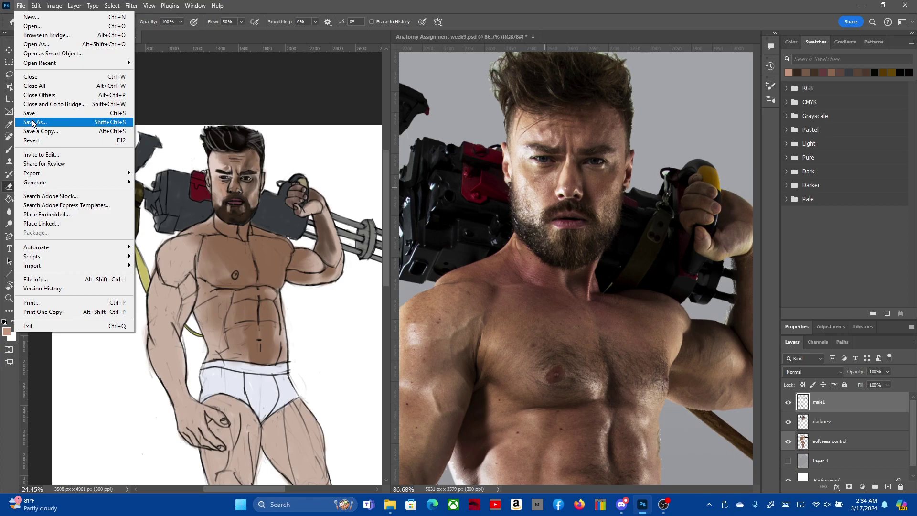